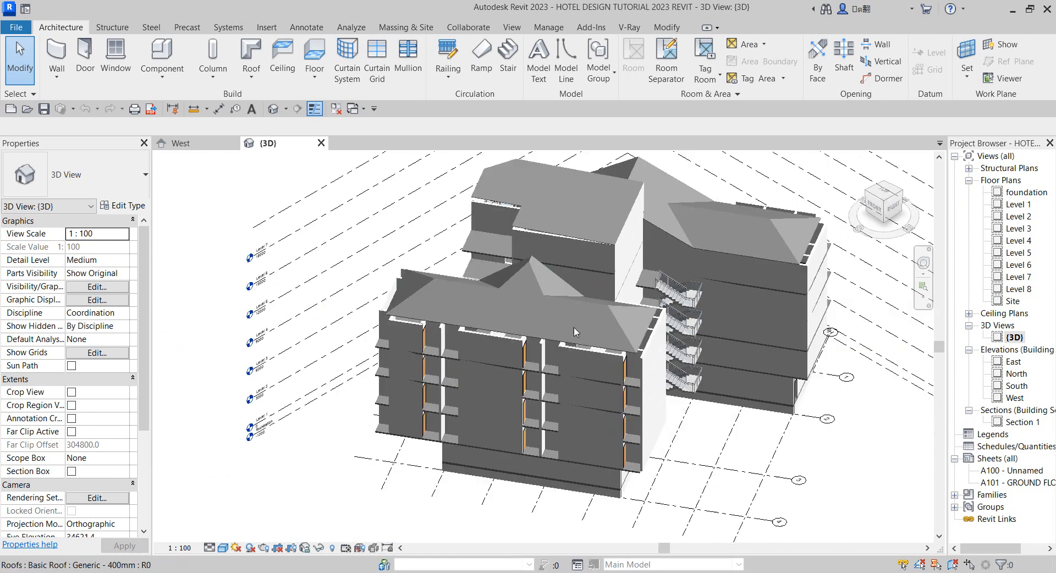
scroll(635, 219, "up", 2)
scroll(395, 422, "down", 2)
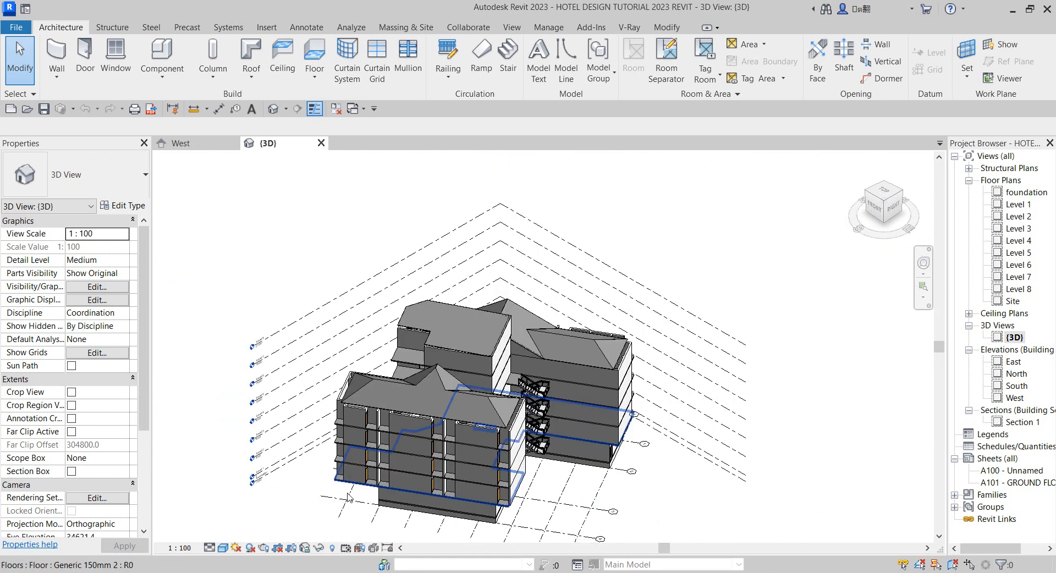
scroll(337, 509, "up", 2)
scroll(337, 509, "up", 2)
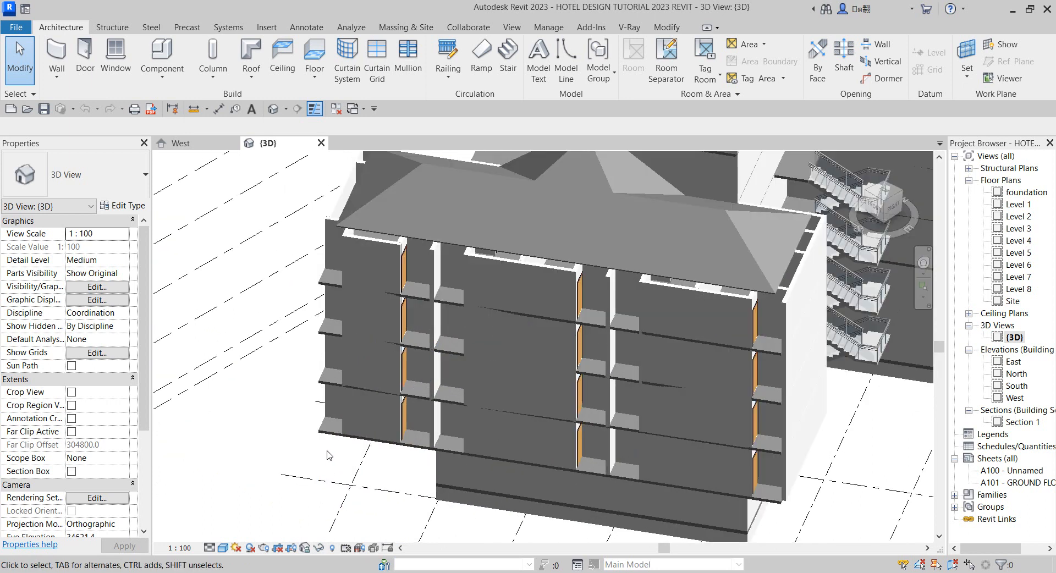
scroll(332, 458, "up", 2)
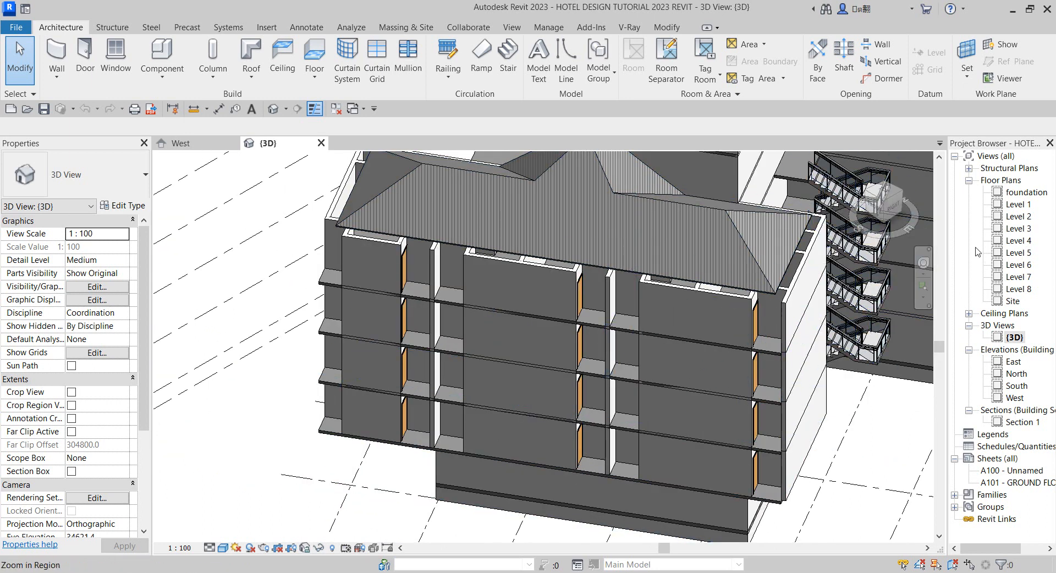
- Open the Level 7 floor plan, and switch from it to the Level 6 floor plan
double_click(1019, 278)
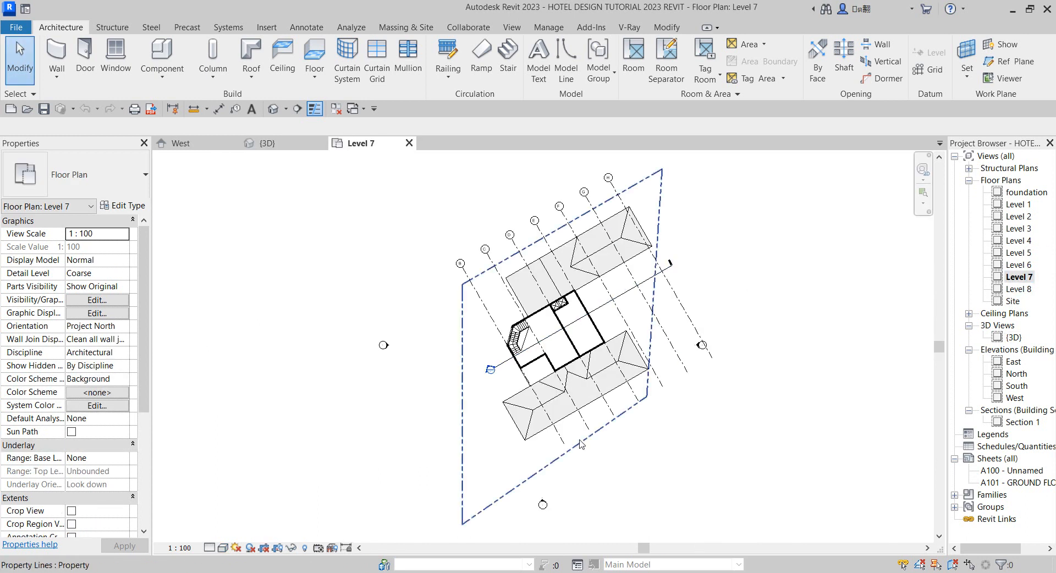
scroll(616, 353, "down", 2)
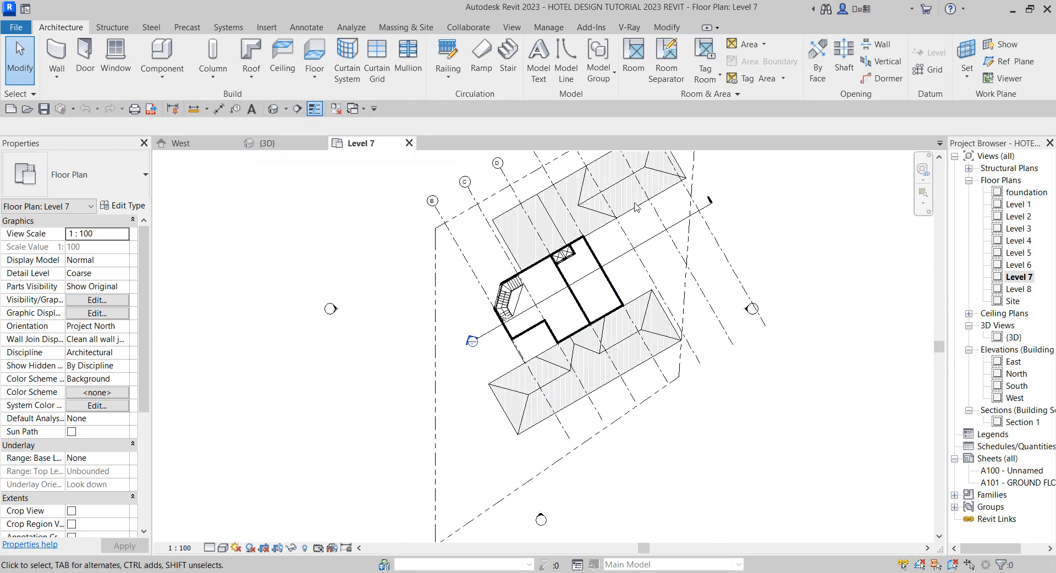
double_click(1018, 265)
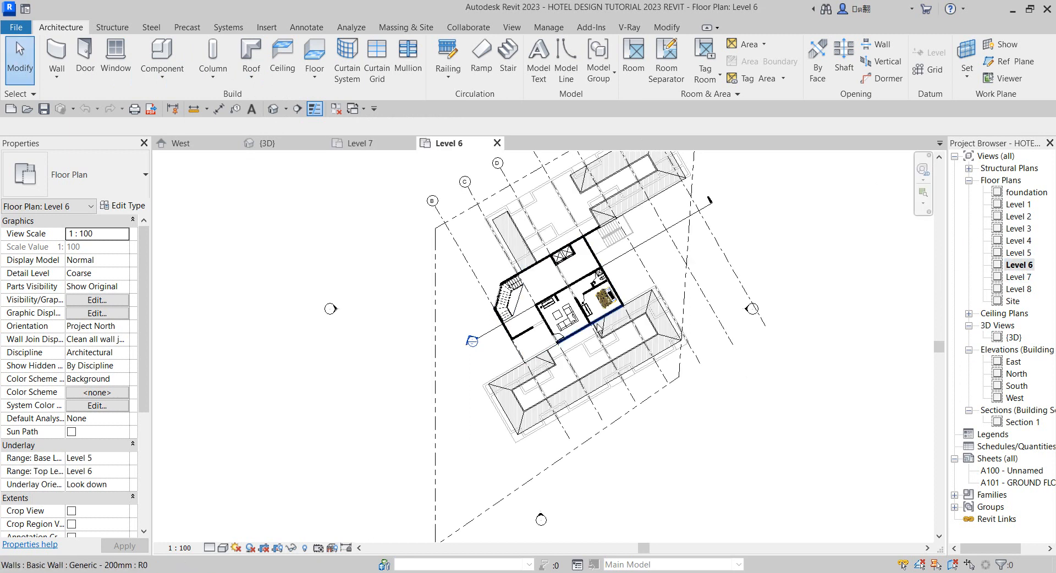
scroll(677, 295, "up", 3)
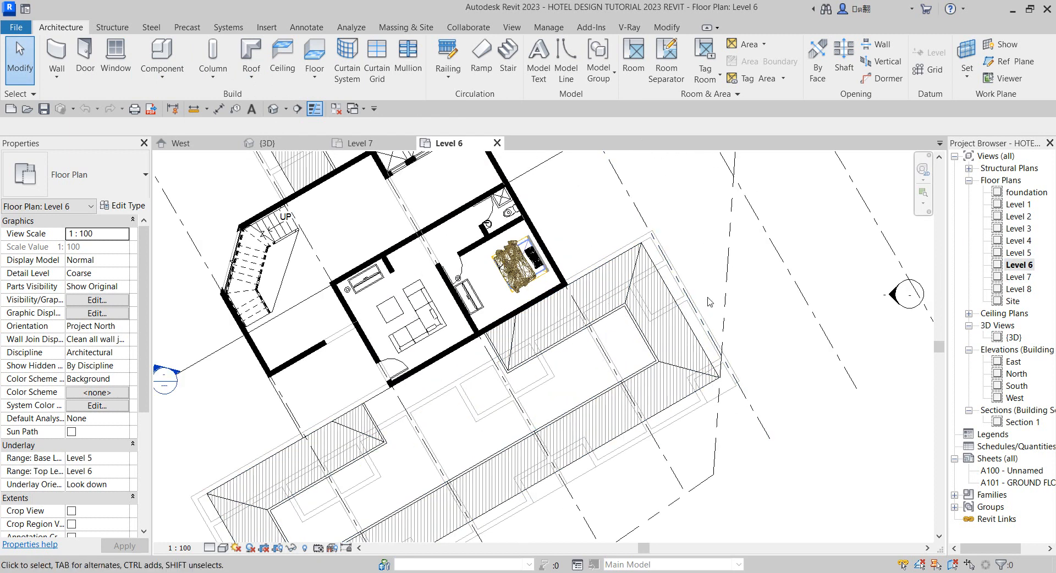
scroll(690, 377, "down", 3)
scroll(666, 392, "up", 2)
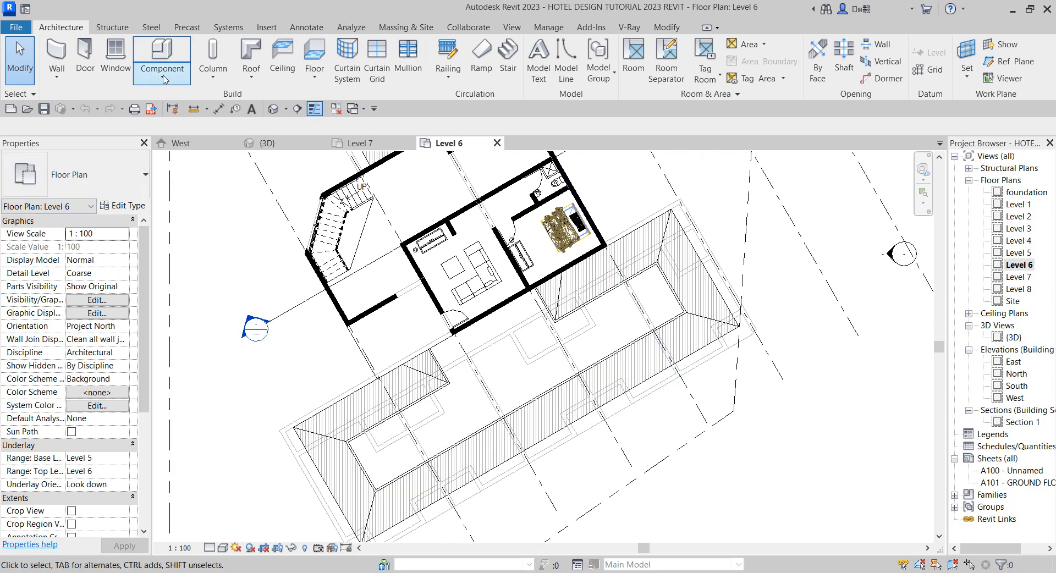
- Start an in-place model in the Roofs category and accept the name Roofs 1
left_click(317, 80)
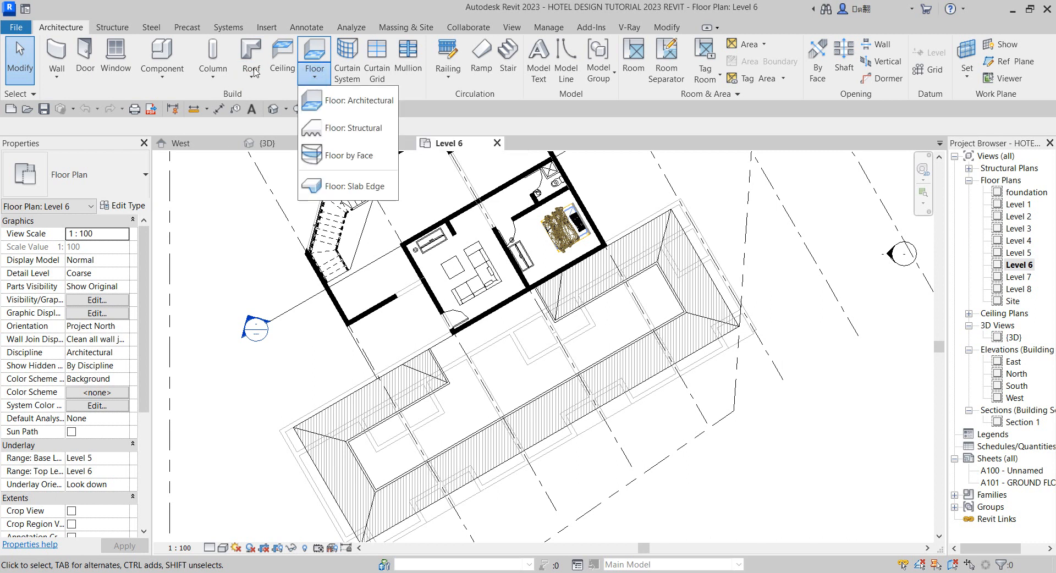
left_click(211, 189)
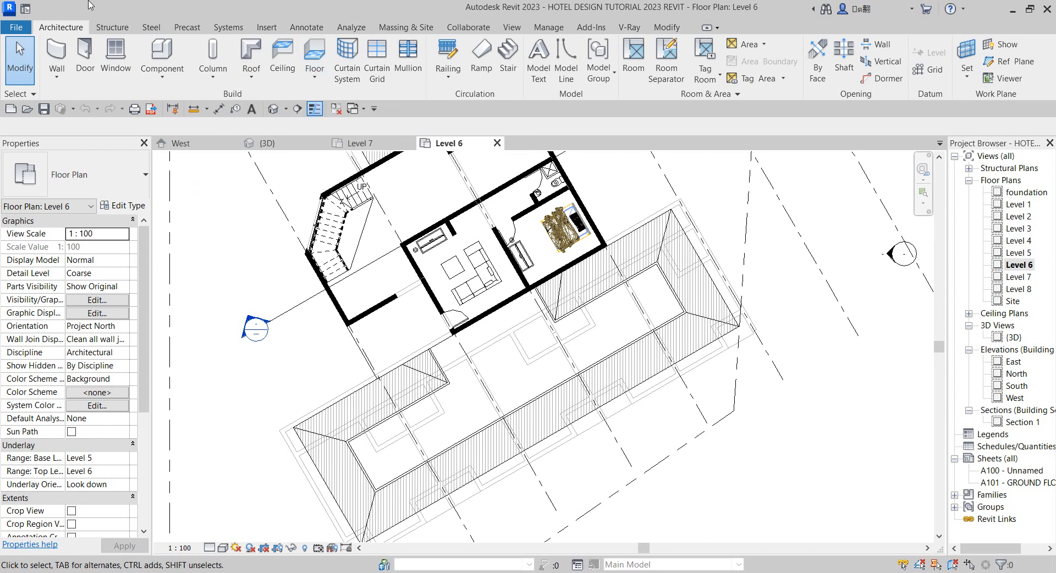
left_click(174, 78)
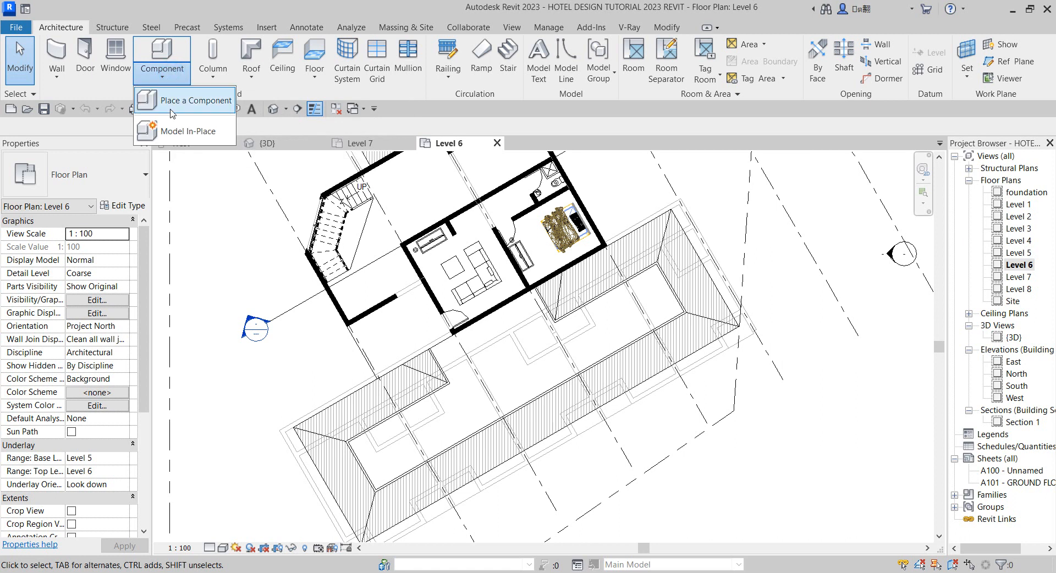
left_click(181, 131)
scroll(487, 230, "down", 7)
scroll(506, 293, "down", 2)
scroll(507, 293, "down", 5)
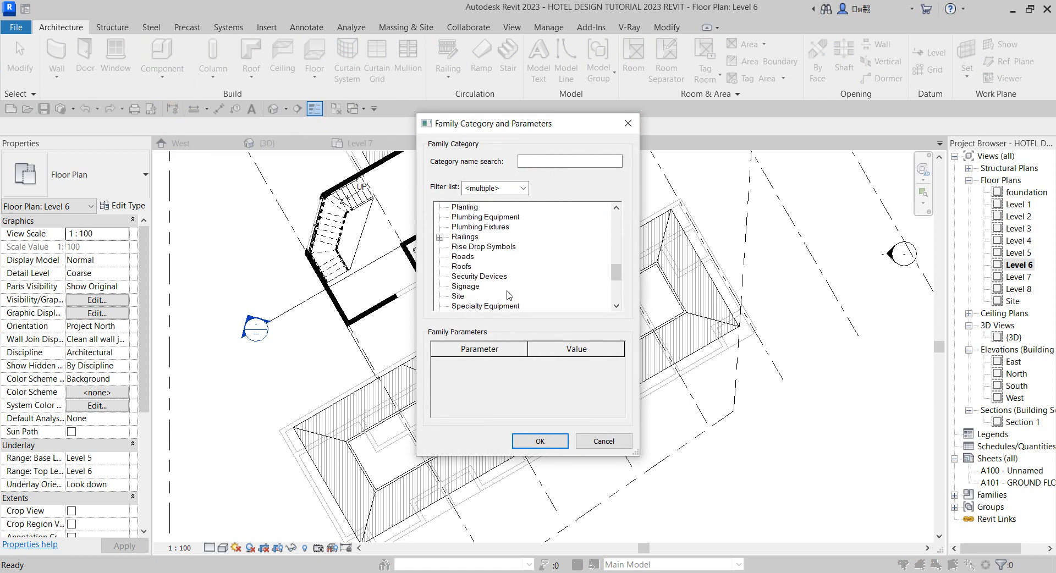
scroll(509, 295, "down", 4)
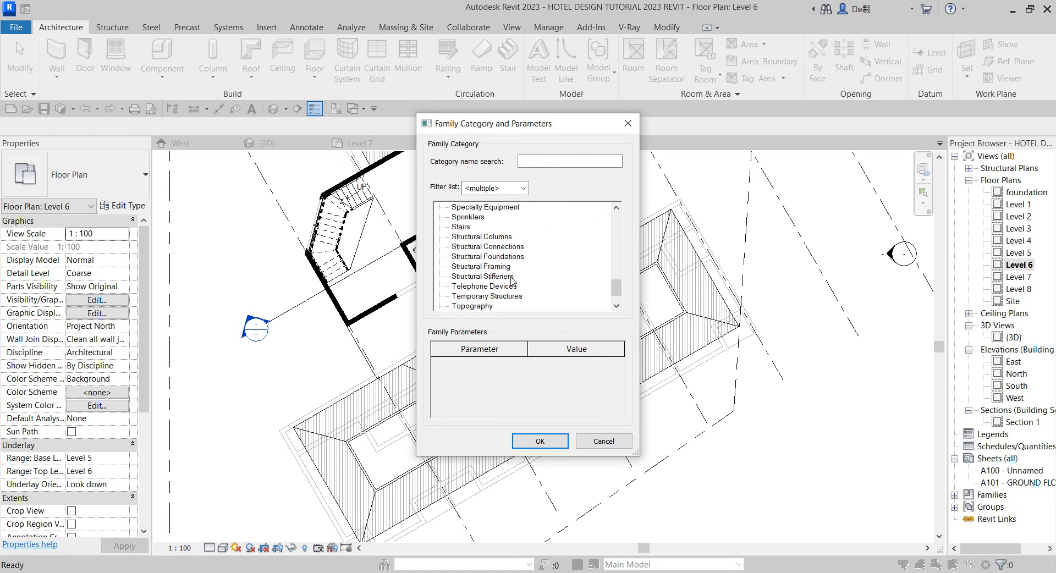
scroll(480, 304, "up", 3)
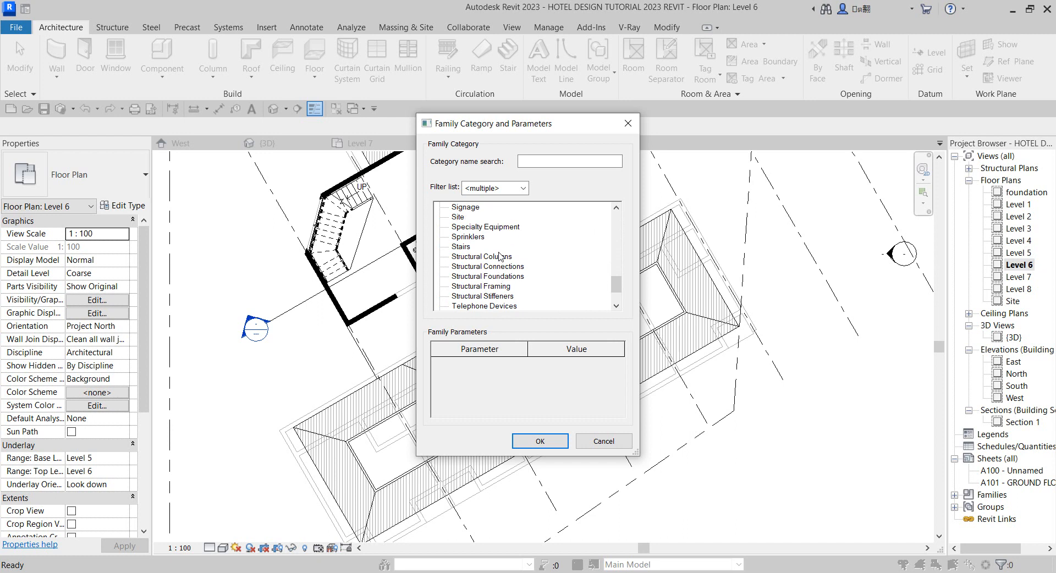
scroll(479, 236, "up", 1)
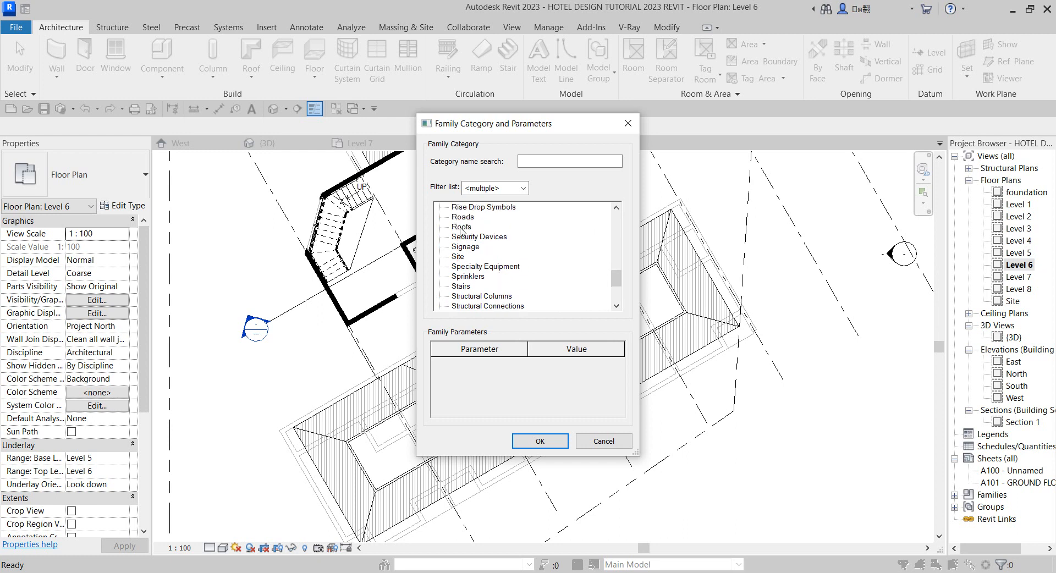
left_click(544, 448)
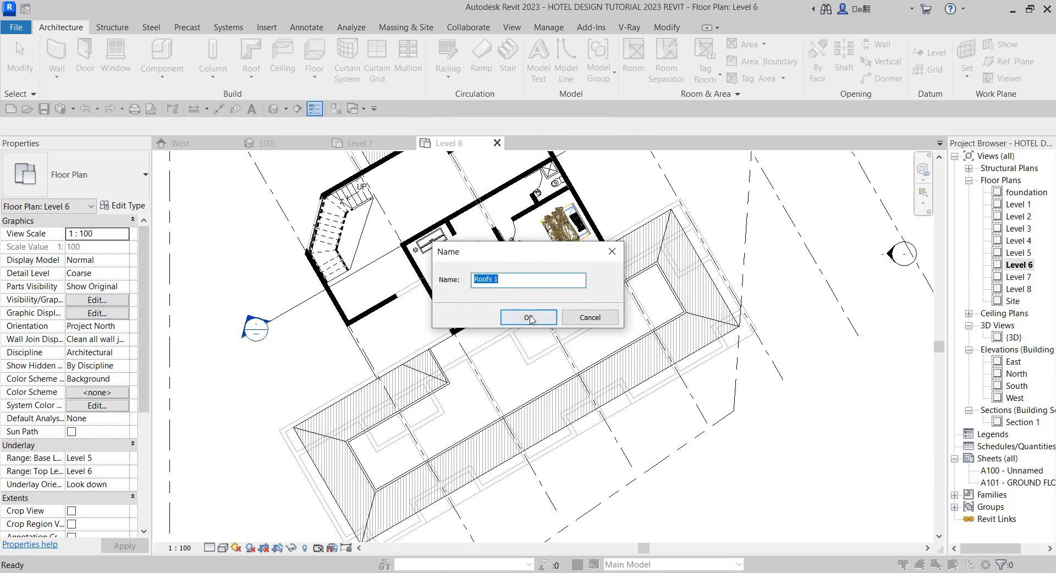
left_click(529, 318)
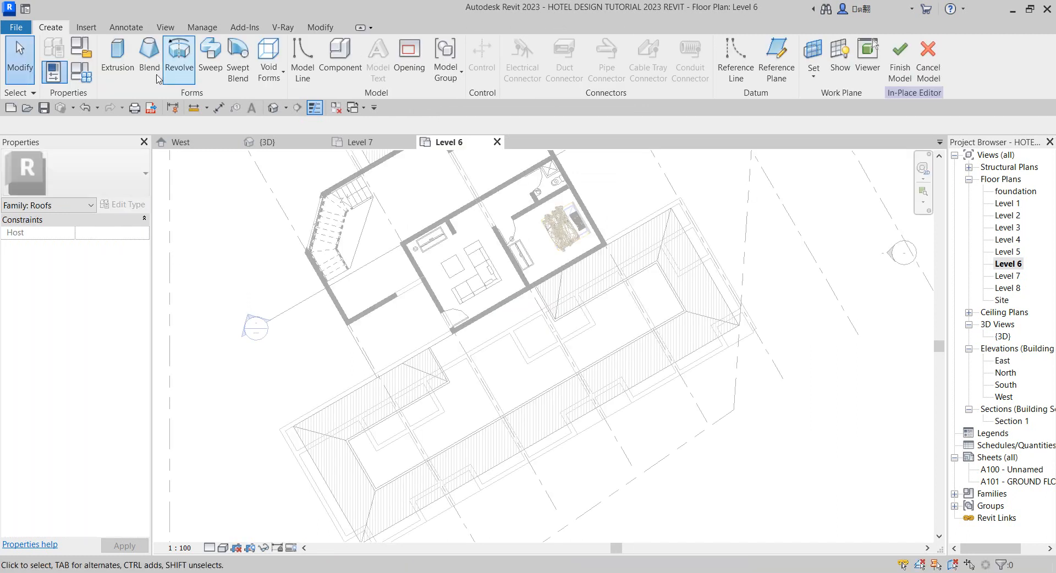
- Start an Extrusion and pick the outer wall edges on all four sides of the lower wing as sketch lines
left_click(125, 55)
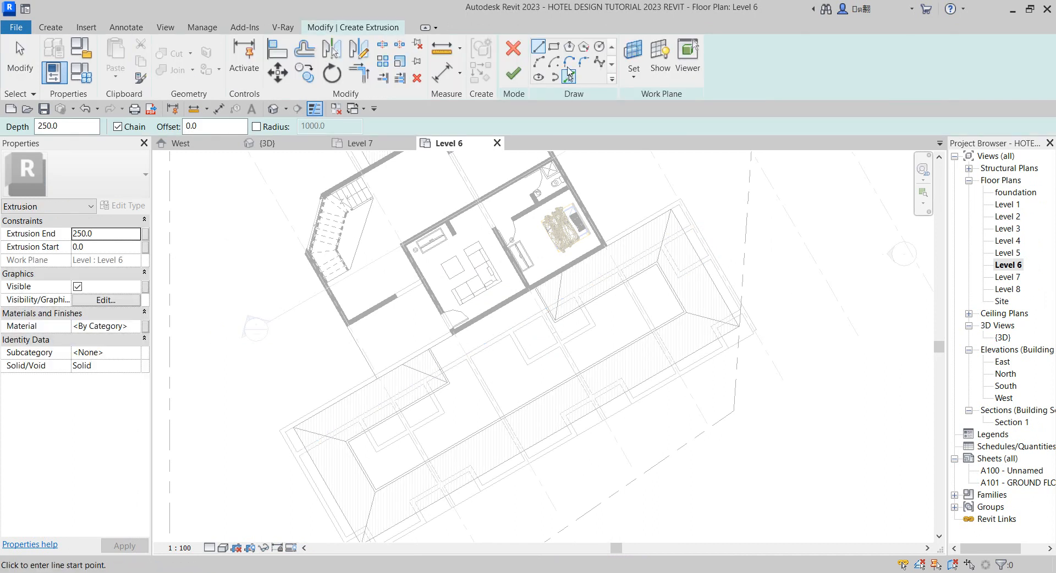
left_click(554, 47)
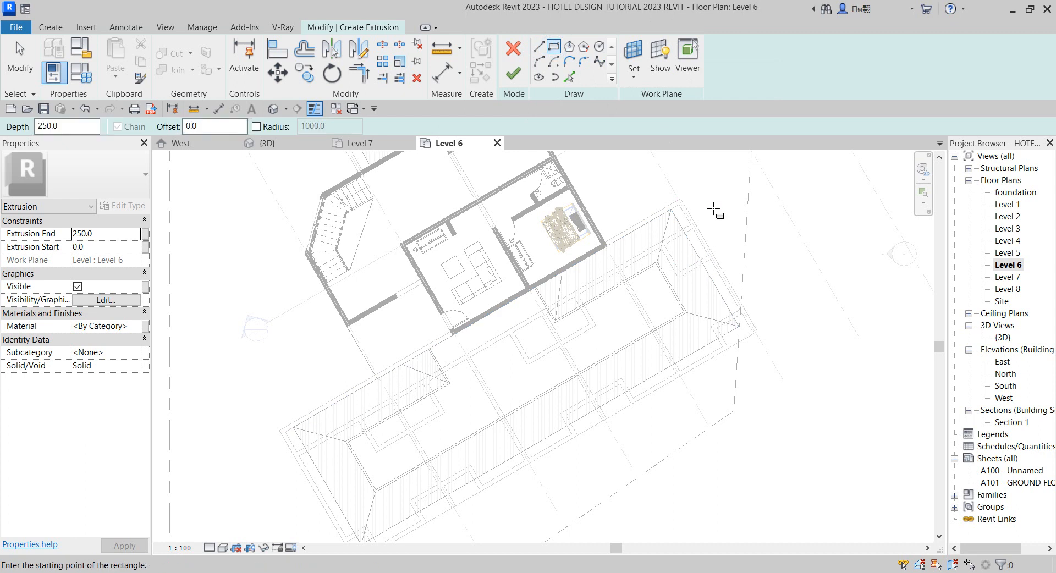
scroll(715, 207, "up", 2)
left_click(570, 77)
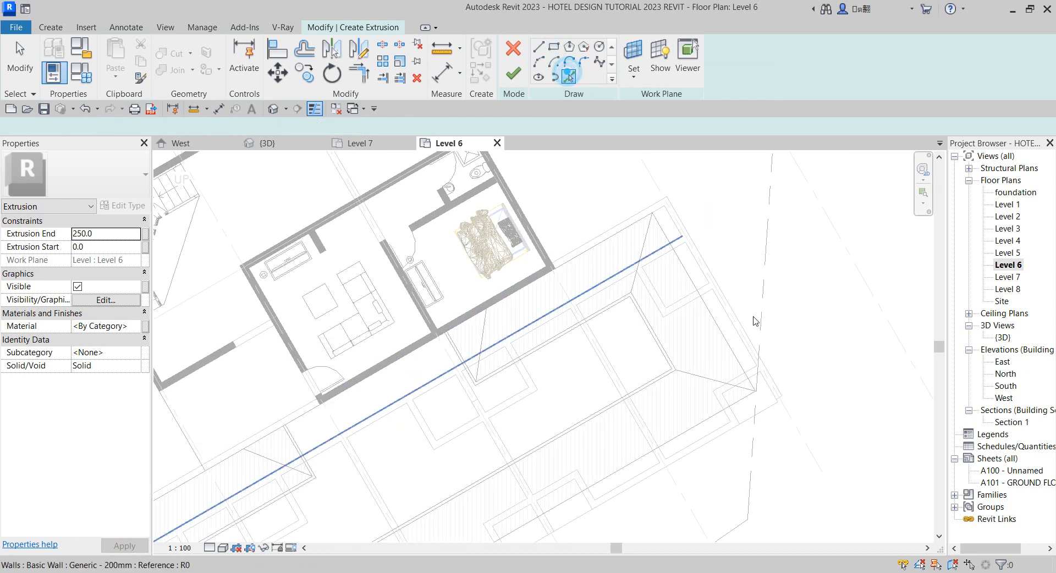
left_click(635, 211)
left_click(681, 212)
scroll(682, 212, "down", 2)
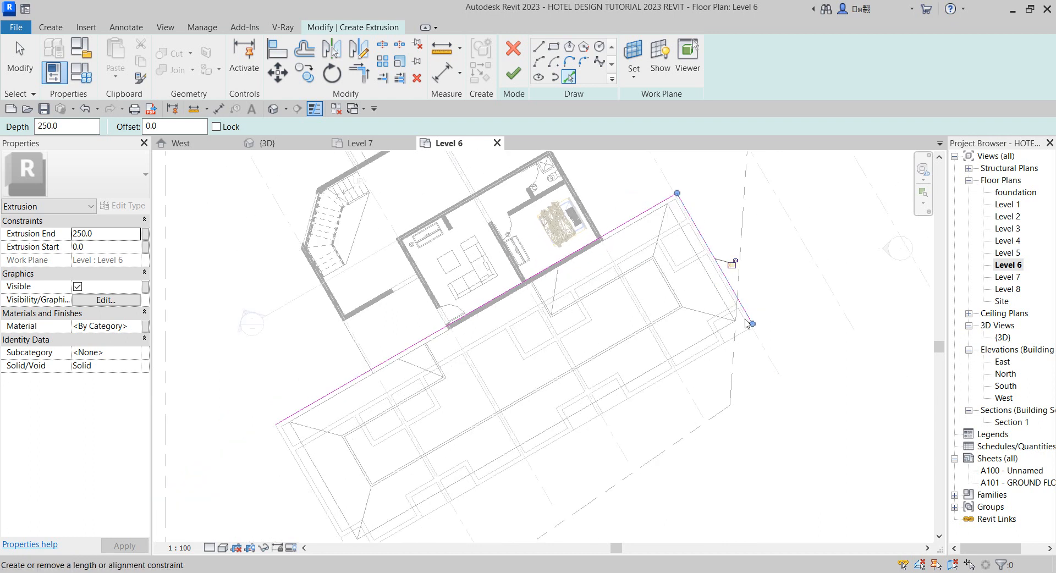
scroll(713, 356, "up", 3)
left_click(713, 356)
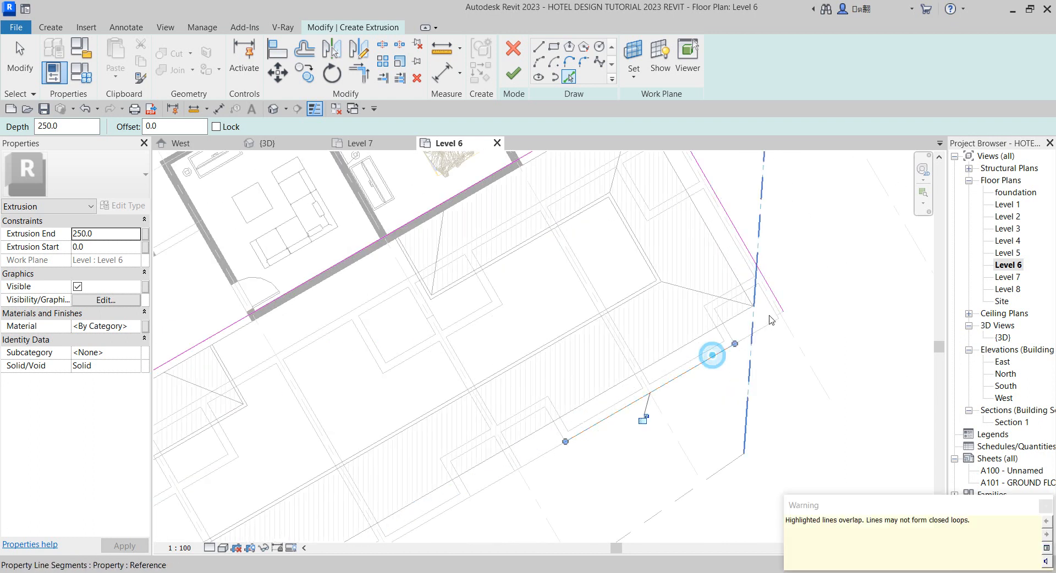
scroll(766, 322, "down", 3)
left_click(341, 493)
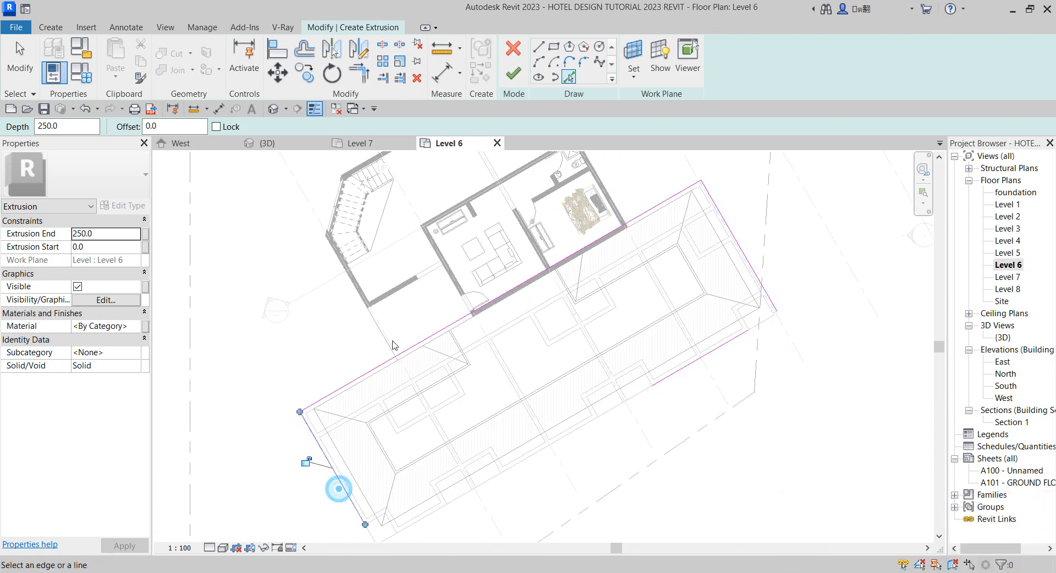
- Trim and extend the lower wing's sketch lines to corners so they form a closed rectangle
key("t")
key("r")
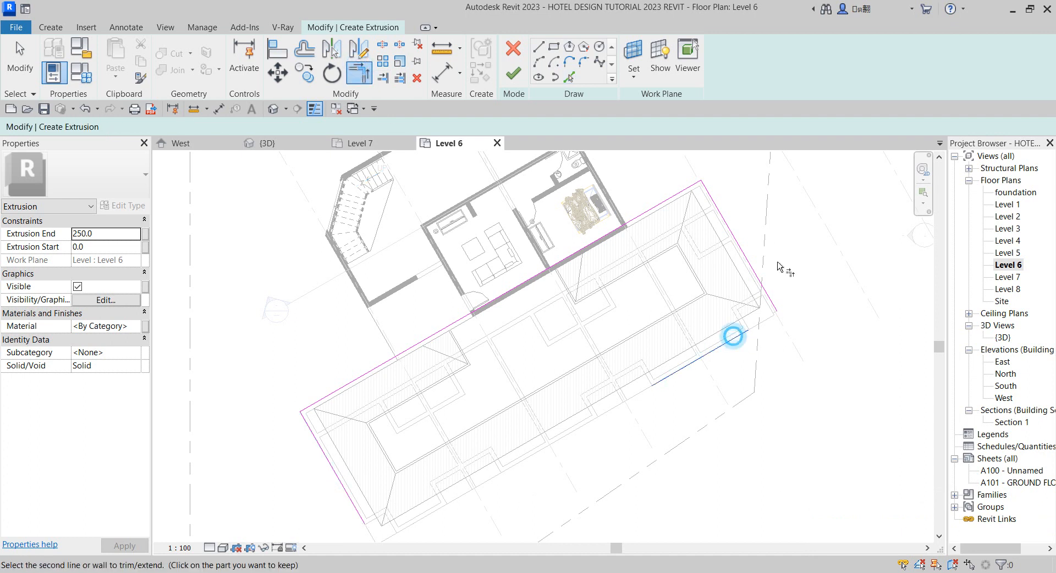
left_click(766, 295)
left_click(721, 348)
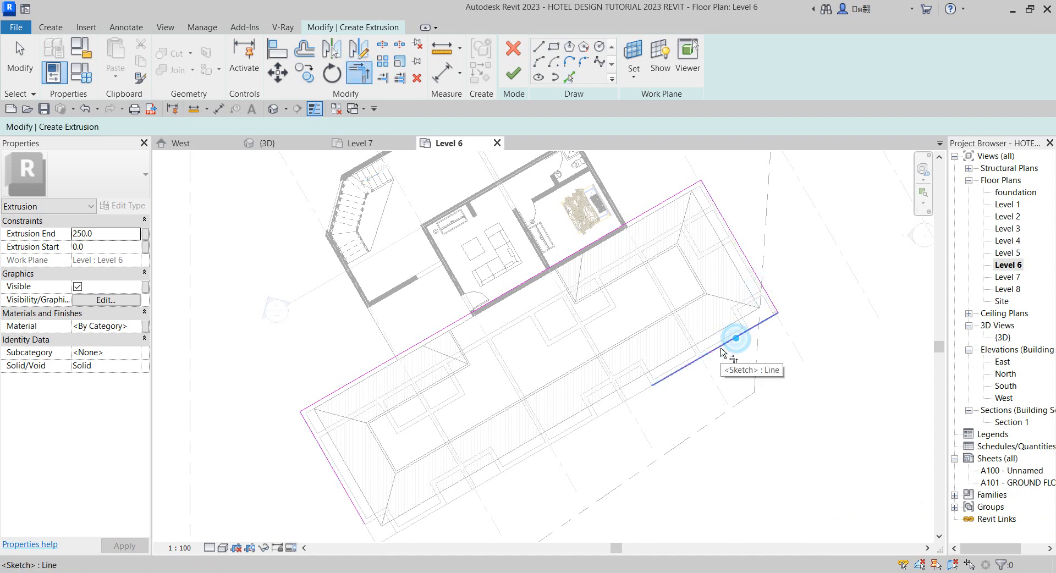
left_click(355, 507)
scroll(422, 429, "down", 5)
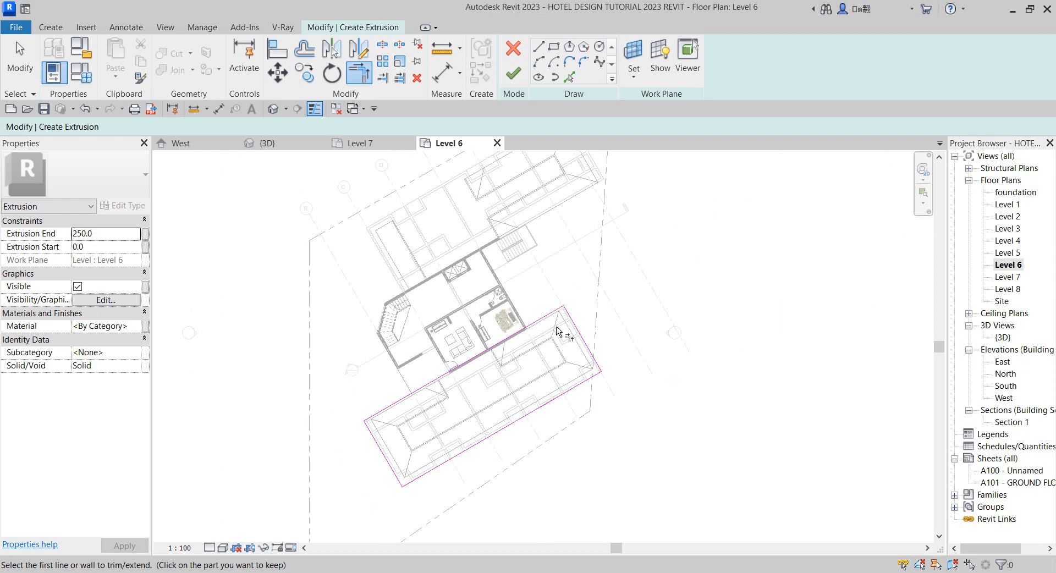
- Pick the outer wall edges on all four sides of the upper wing as sketch lines in the same extrusion
scroll(580, 314, "up", 4)
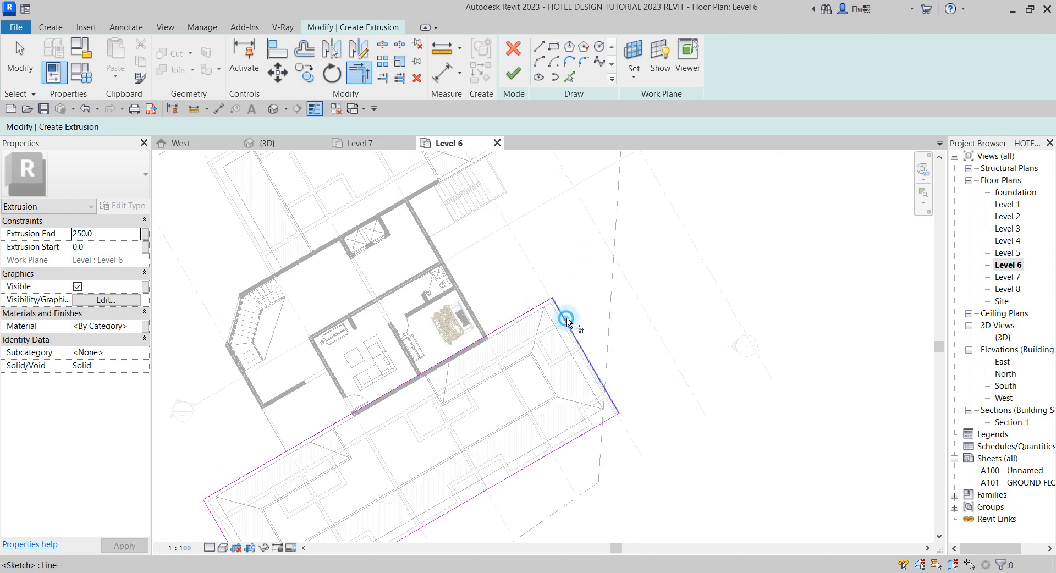
scroll(620, 342, "down", 4)
scroll(617, 196, "up", 3)
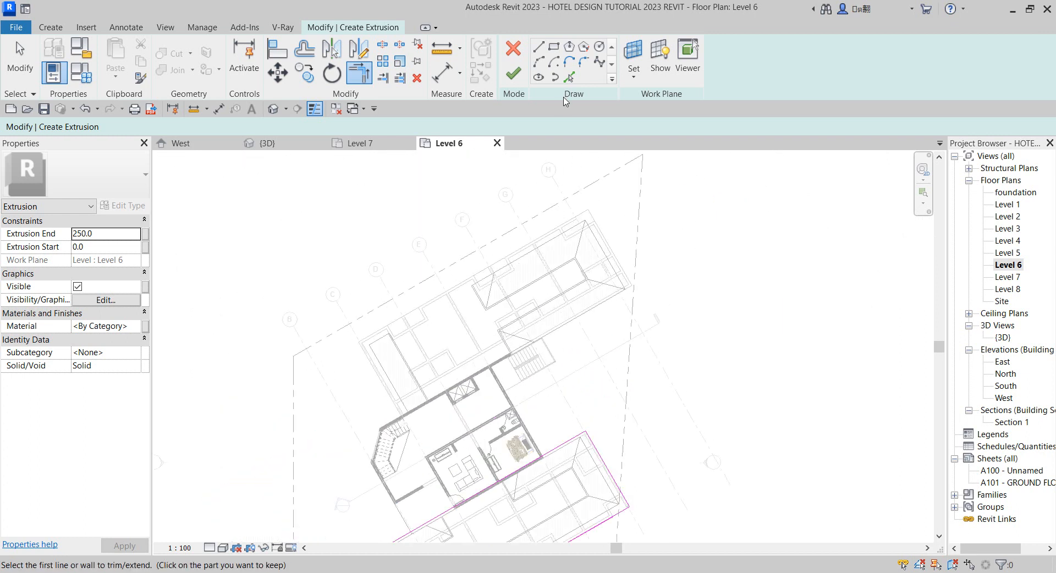
left_click(570, 77)
scroll(589, 216, "up", 3)
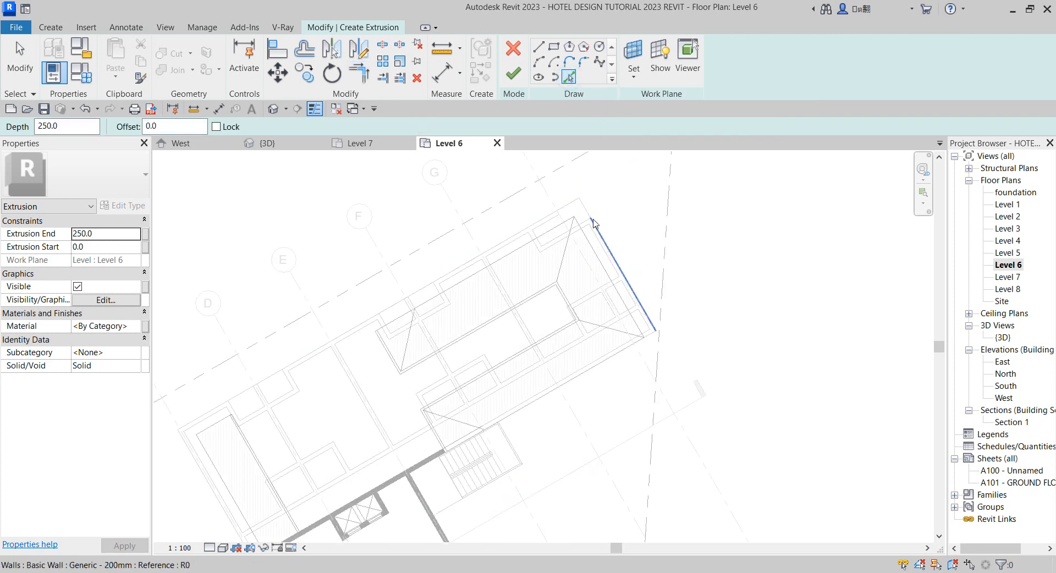
left_click(586, 216)
left_click(547, 216)
scroll(204, 470, "up", 3)
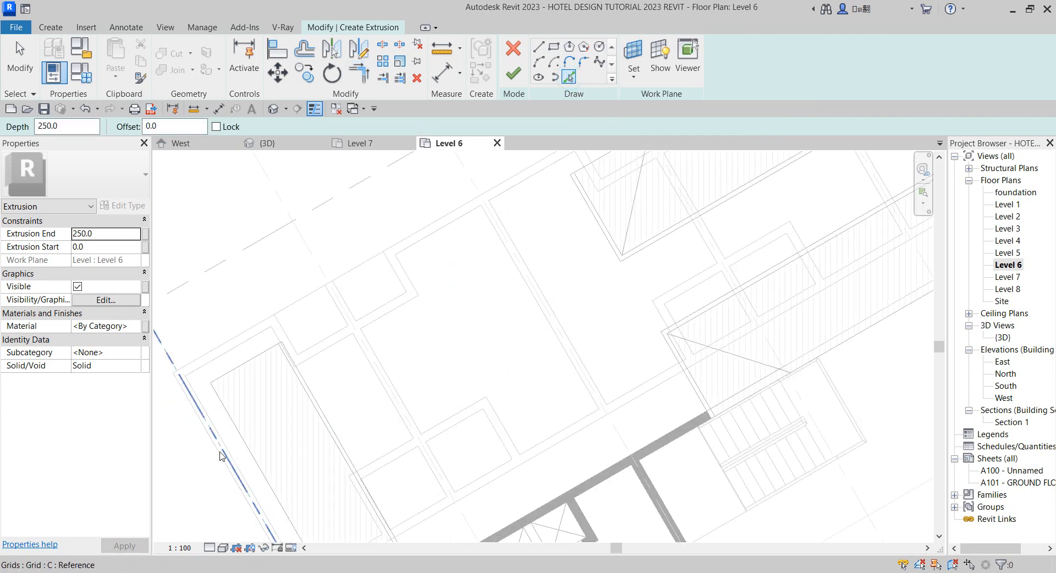
left_click(218, 458)
scroll(372, 378, "down", 4)
scroll(629, 335, "up", 2)
left_click(620, 318)
scroll(630, 374, "down", 1)
scroll(631, 373, "down", 3)
- Trim and extend the upper wing's sketch lines to corners so they form a closed rectangle
key("t")
key("r")
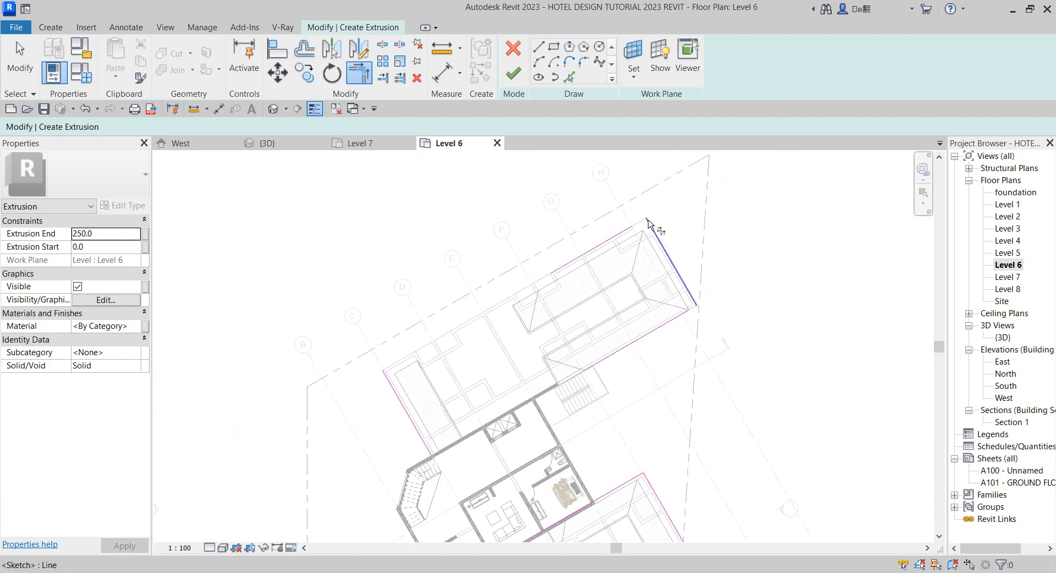
left_click(596, 245)
left_click(405, 406)
left_click(632, 340)
left_click(678, 313)
left_click(680, 285)
- Try to finish the extrusion sketch containing both wing outlines
left_click(513, 76)
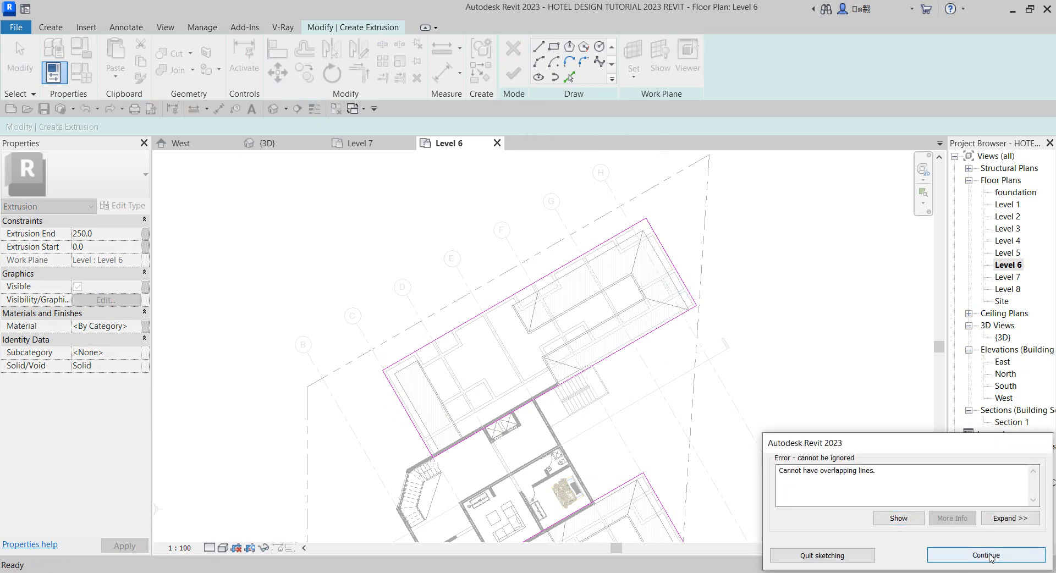
left_click(988, 556)
scroll(463, 458, "up", 2)
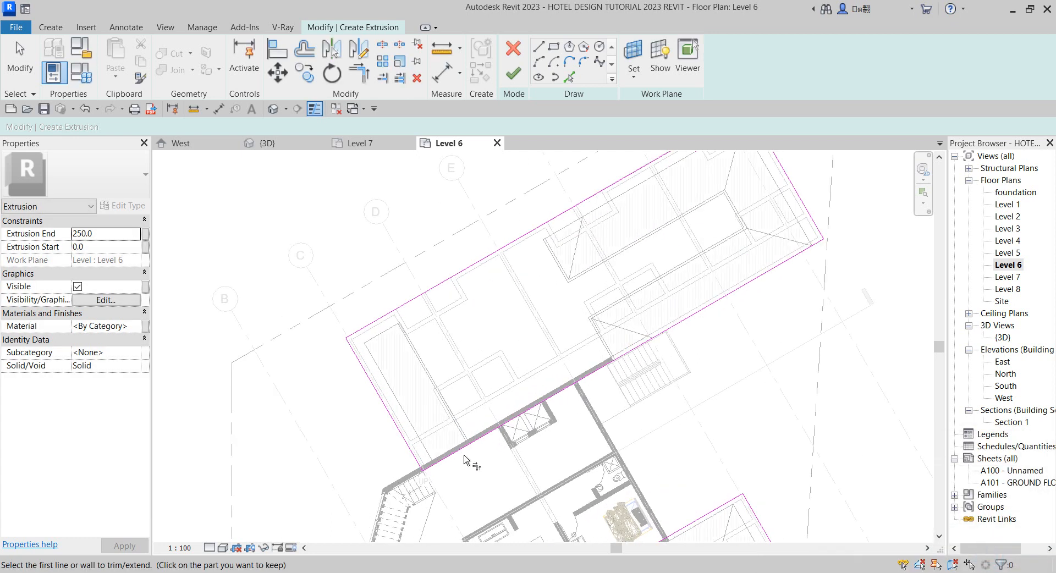
key("t")
key("r")
scroll(468, 380, "down", 3)
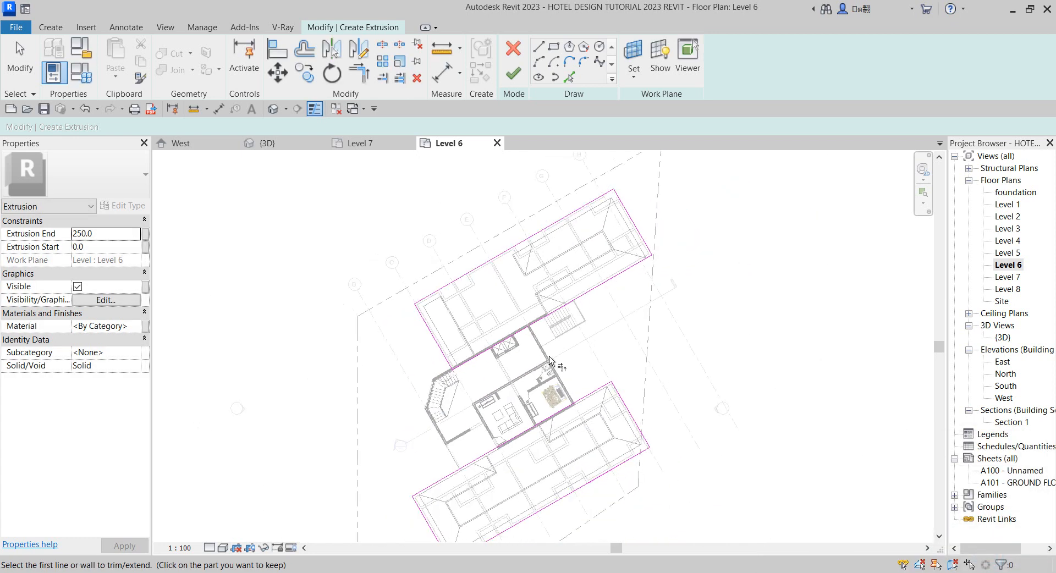
scroll(548, 443, "down", 5)
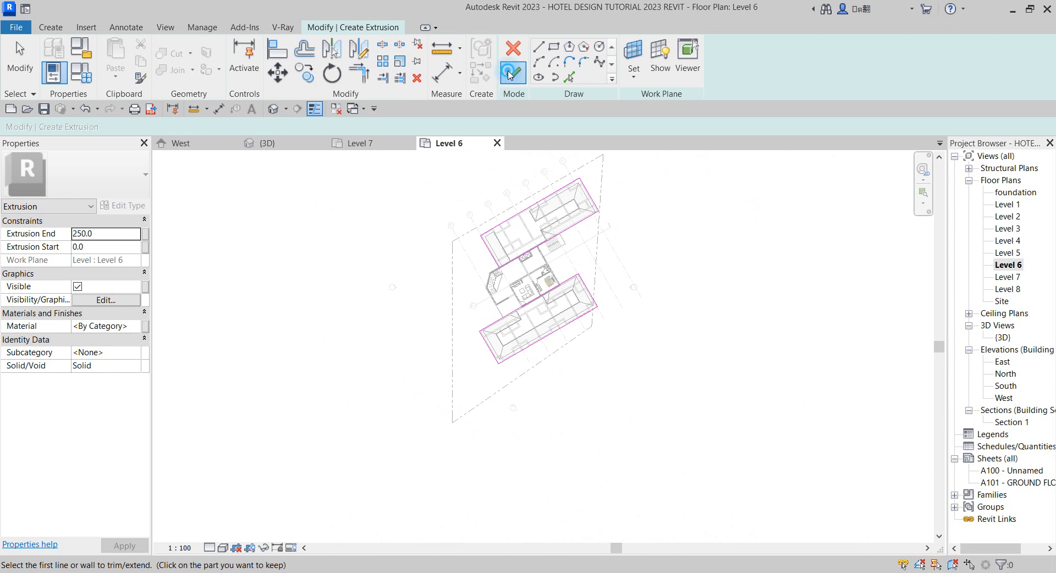
left_click(513, 73)
left_click(987, 555)
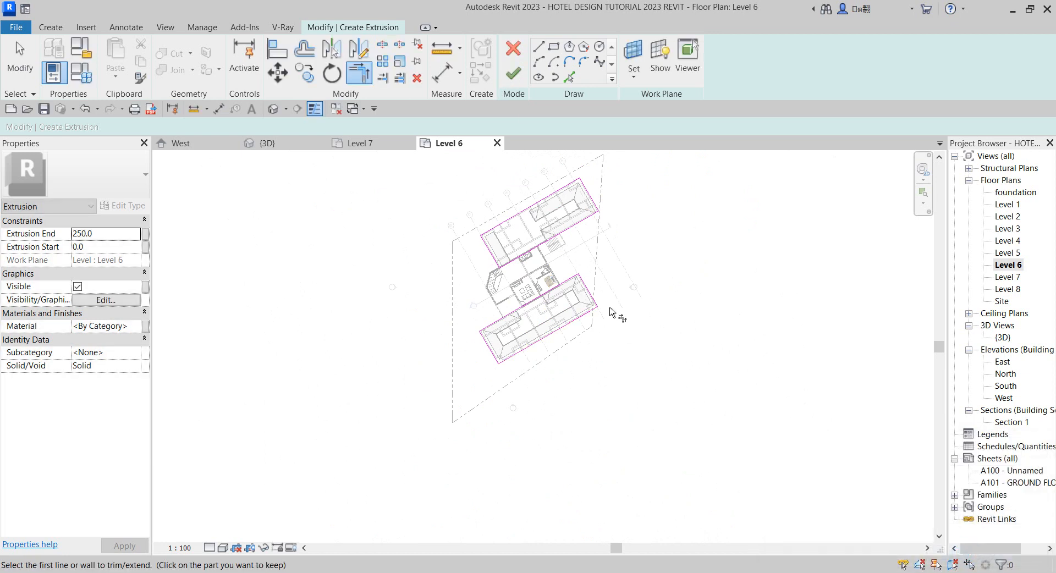
- Delete the long overlapping sketch line along the outer long side of the lower wing
scroll(610, 309, "up", 5)
right_click(538, 293)
left_click(567, 303)
left_click(621, 277)
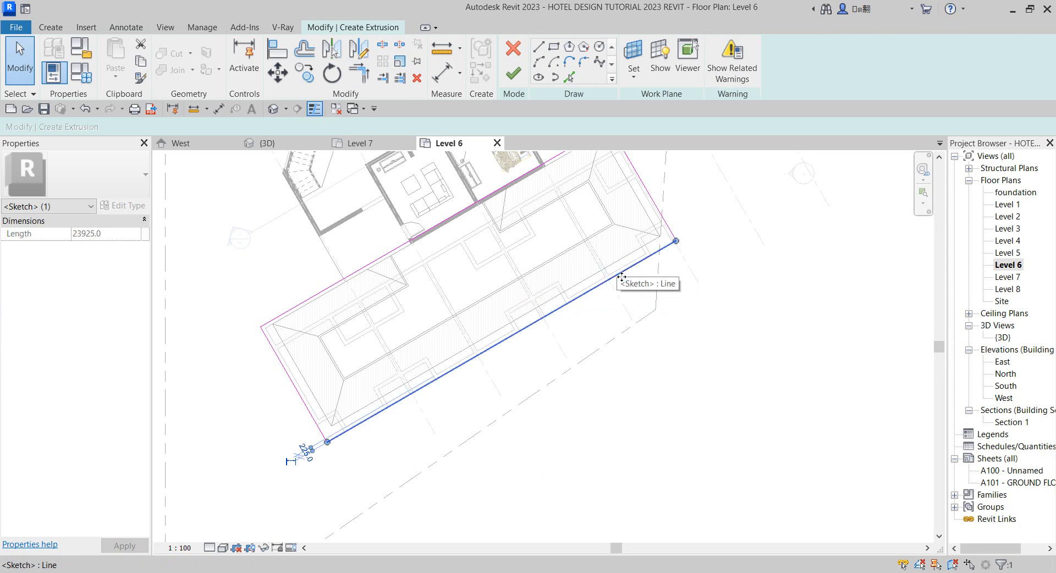
key("Delete")
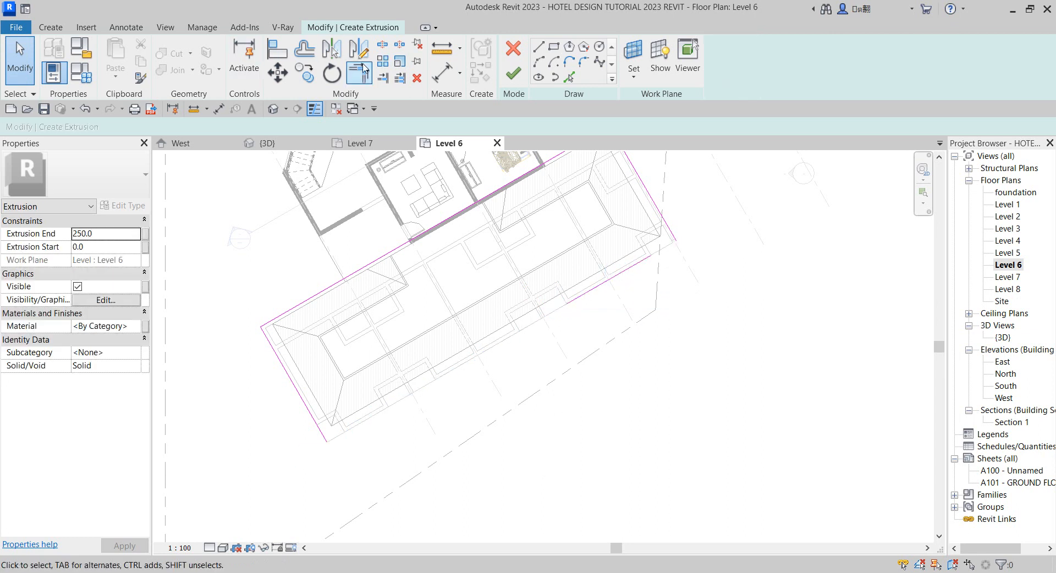
- Extend the remaining outer line of the lower wing to corners with both end lines and finish the extrusion sketch
left_click(359, 73)
left_click(617, 275)
left_click(654, 209)
left_click(636, 264)
left_click(299, 393)
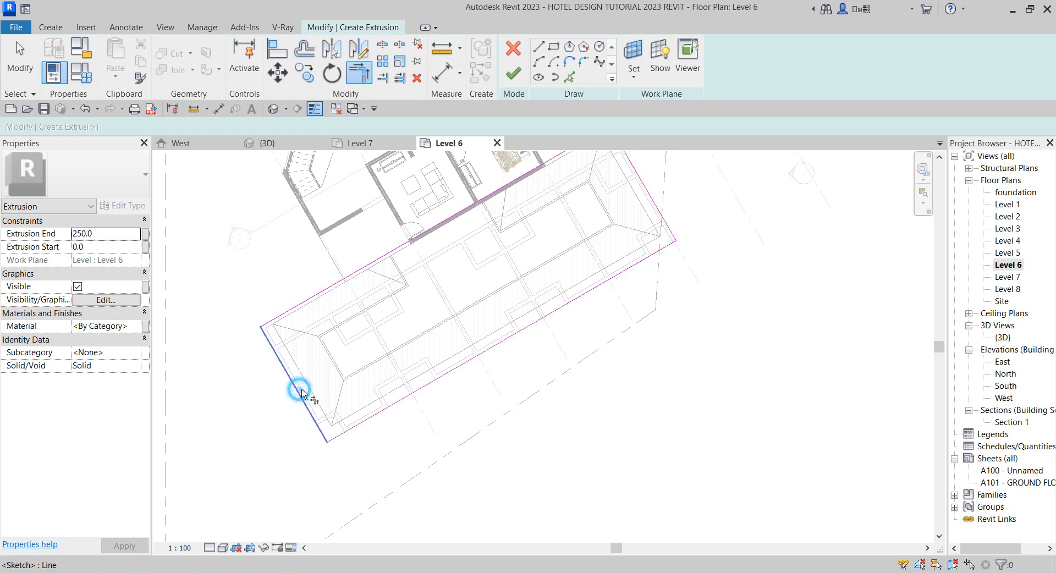
left_click(512, 75)
scroll(610, 374, "down", 4)
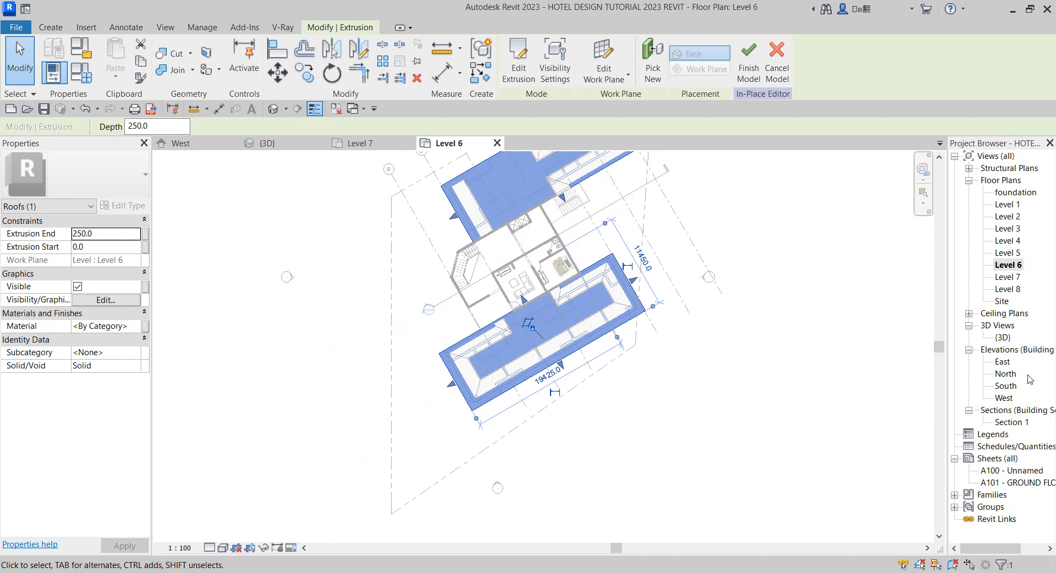
- Examine the extrusion's position beneath both wing roofs in the West elevation
double_click(1006, 398)
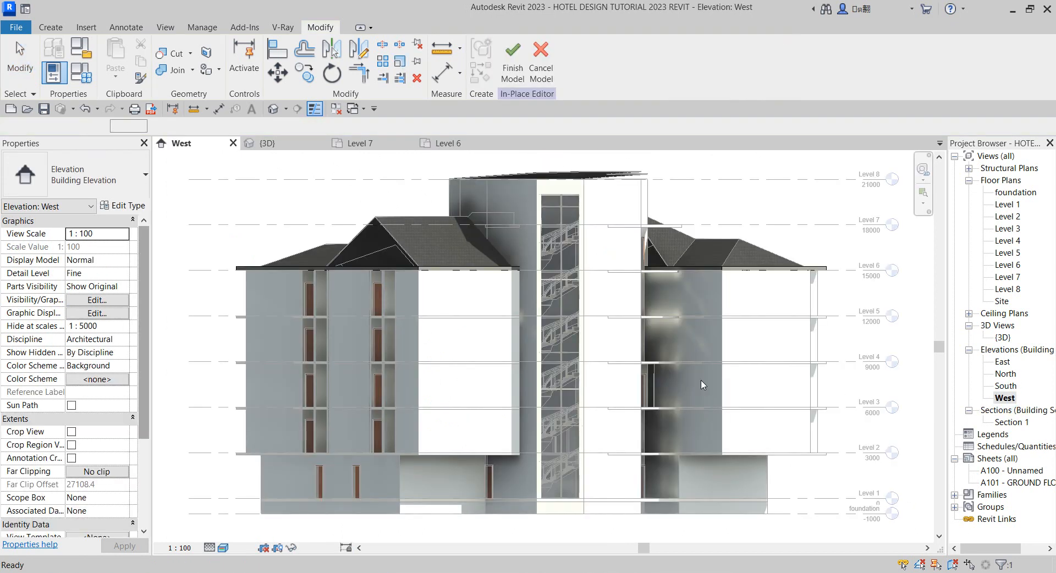
scroll(517, 268, "up", 4)
scroll(297, 311, "up", 4)
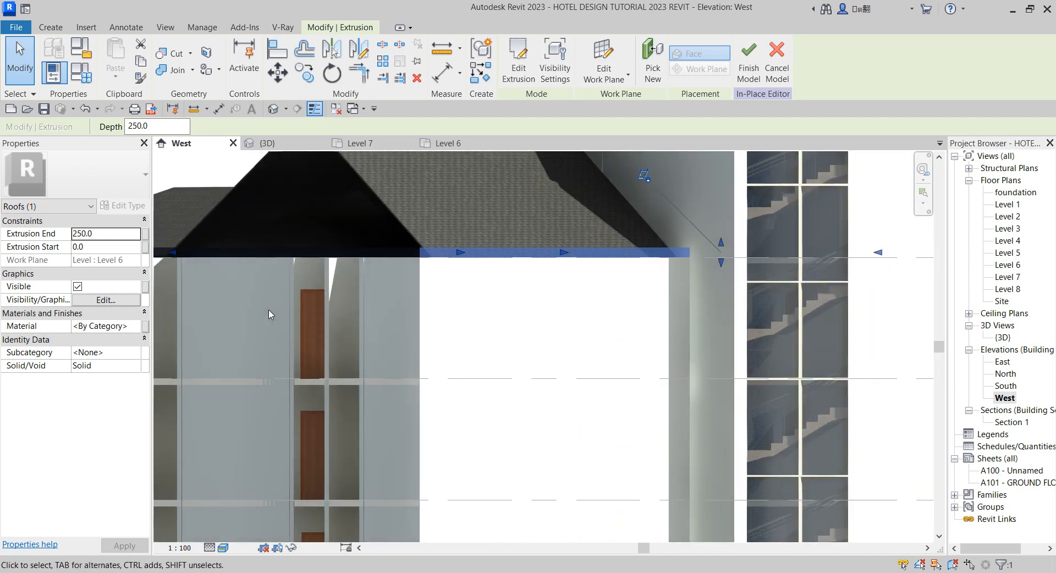
scroll(471, 283, "down", 5)
left_click_drag(594, 272, 599, 267)
scroll(599, 270, "down", 4)
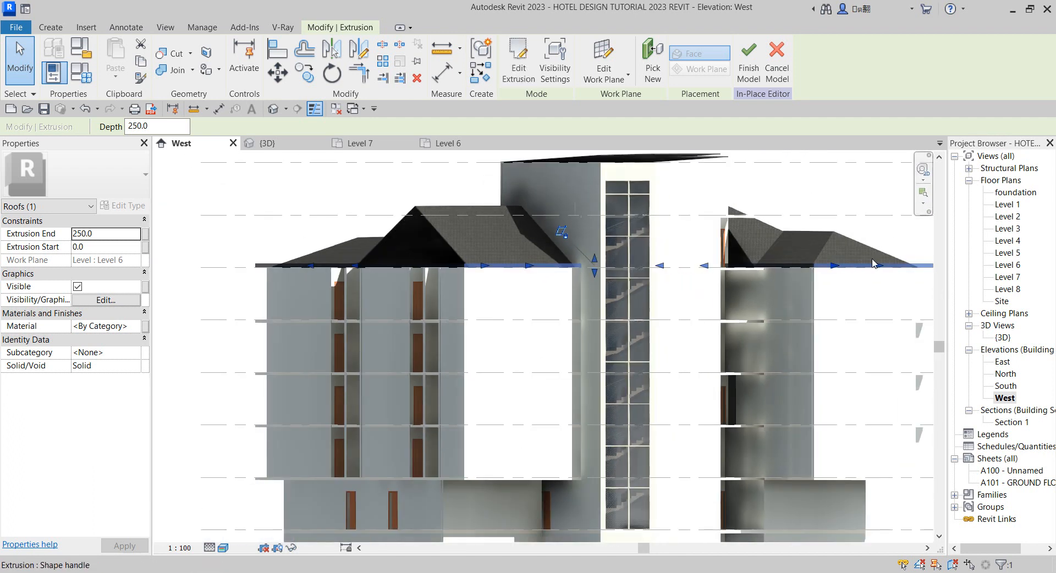
scroll(292, 232, "up", 5)
left_click(282, 227)
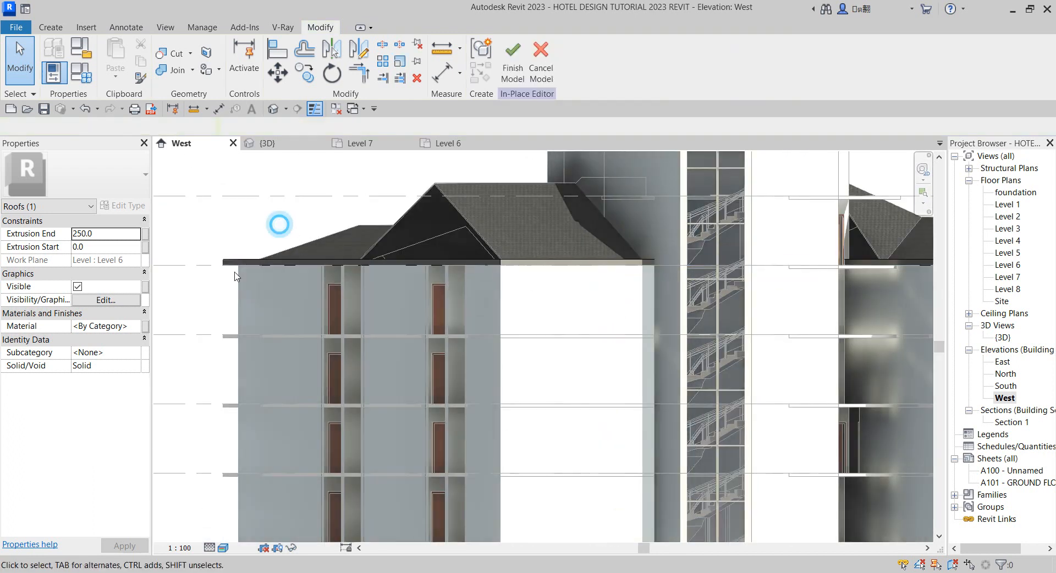
left_click(225, 264)
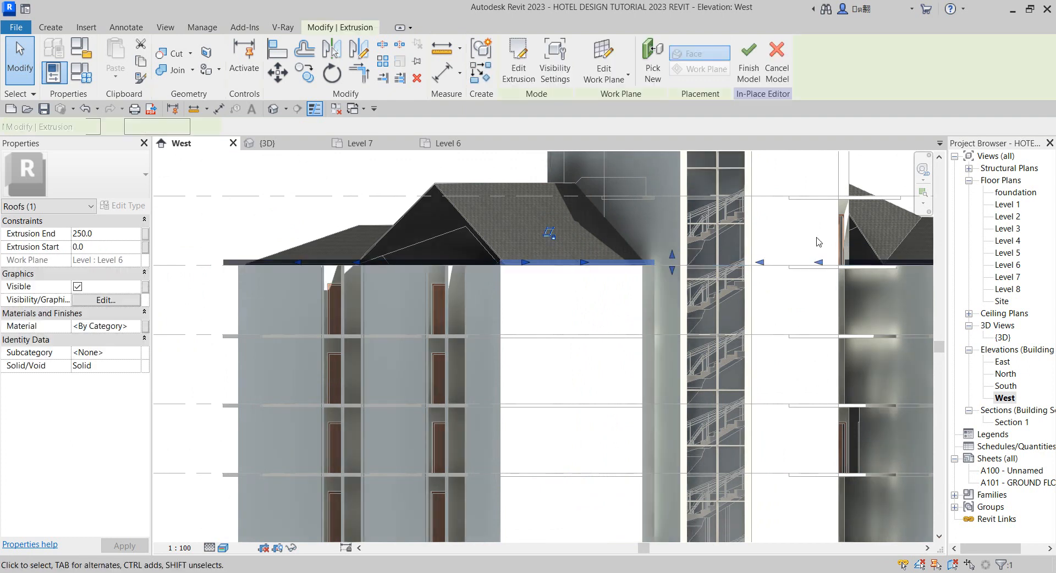
- Assign the Aluminium(2) material to the roof extrusion in the 3D view, with its render appearance used for shading
double_click(1001, 338)
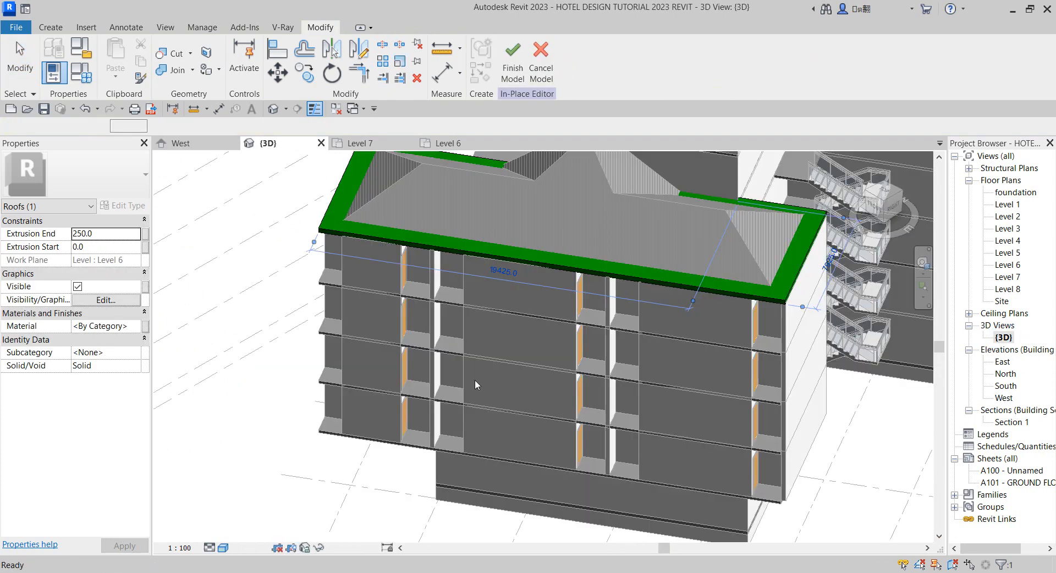
scroll(475, 380, "down", 3)
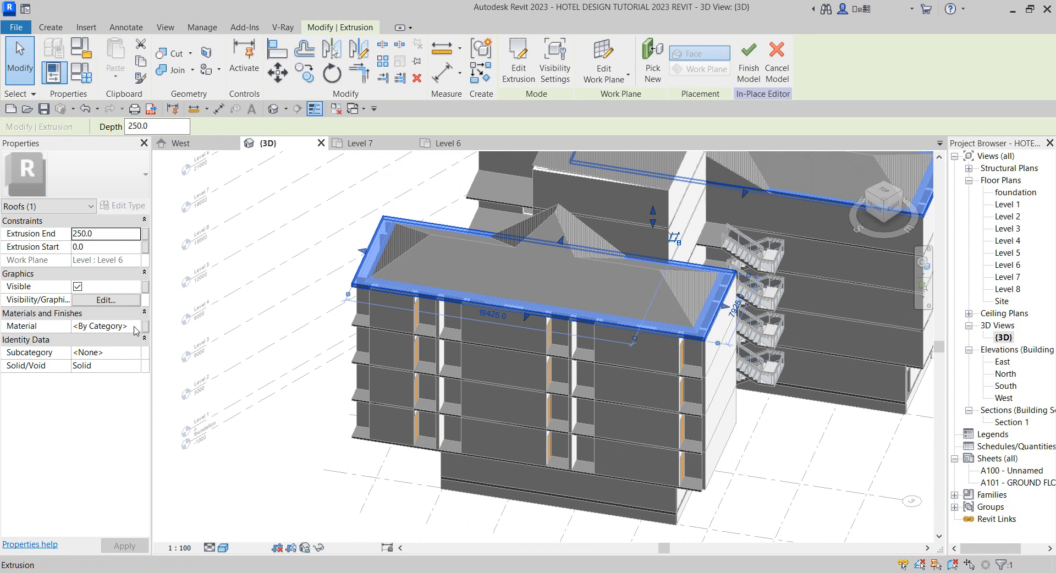
left_click(134, 328)
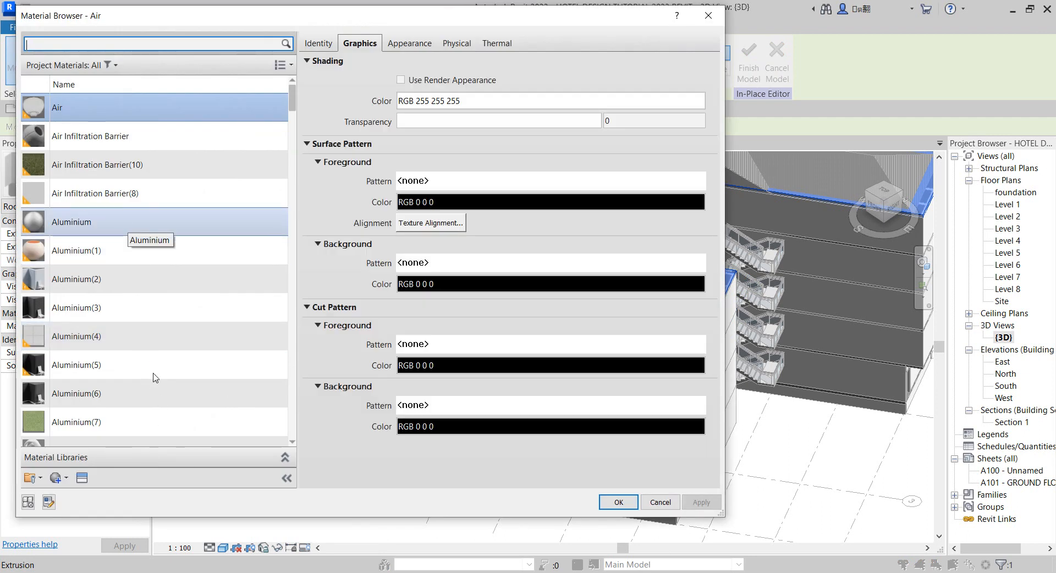
left_click(121, 280)
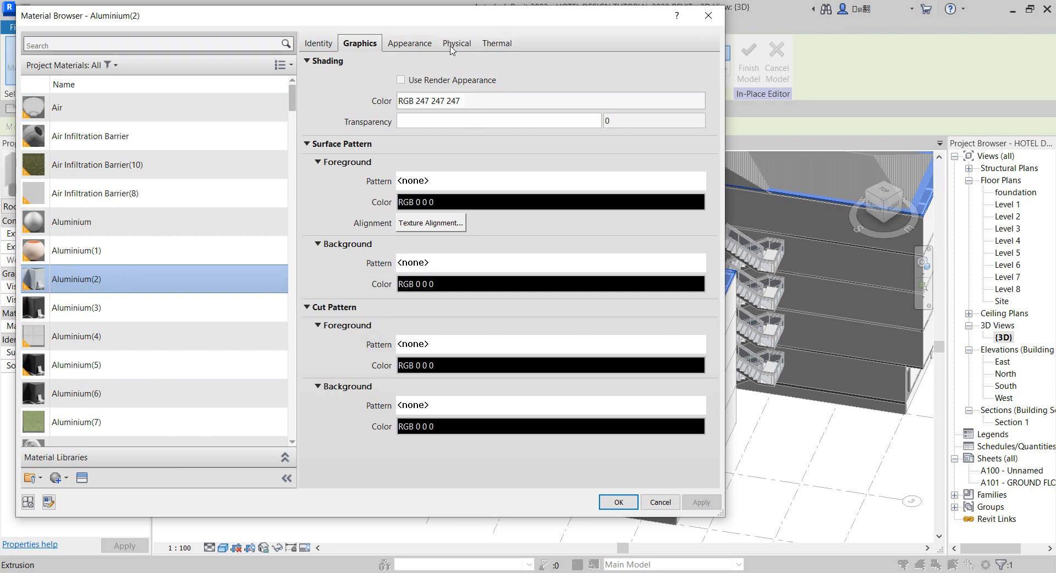
left_click(401, 80)
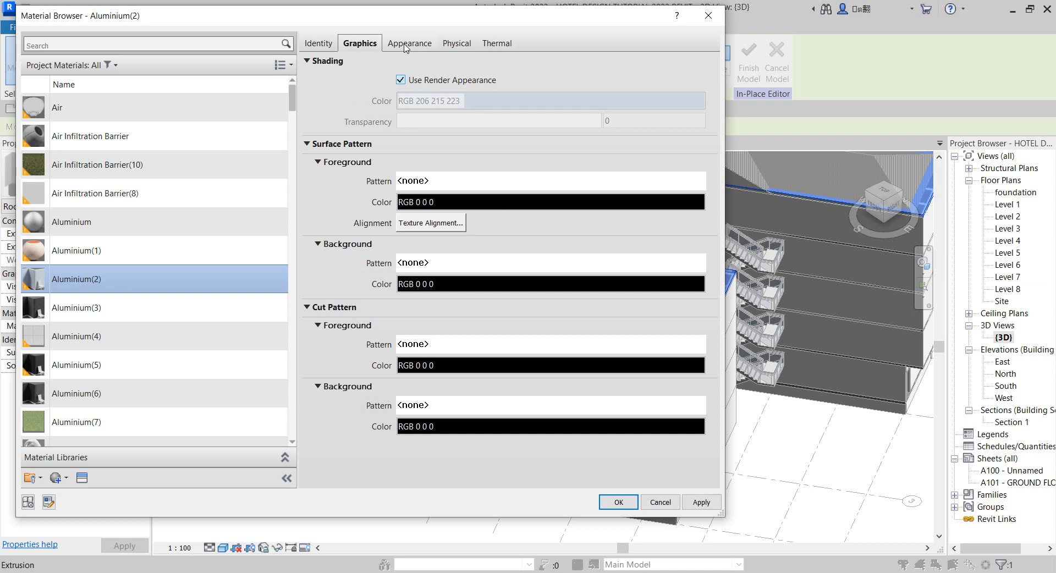
left_click(405, 46)
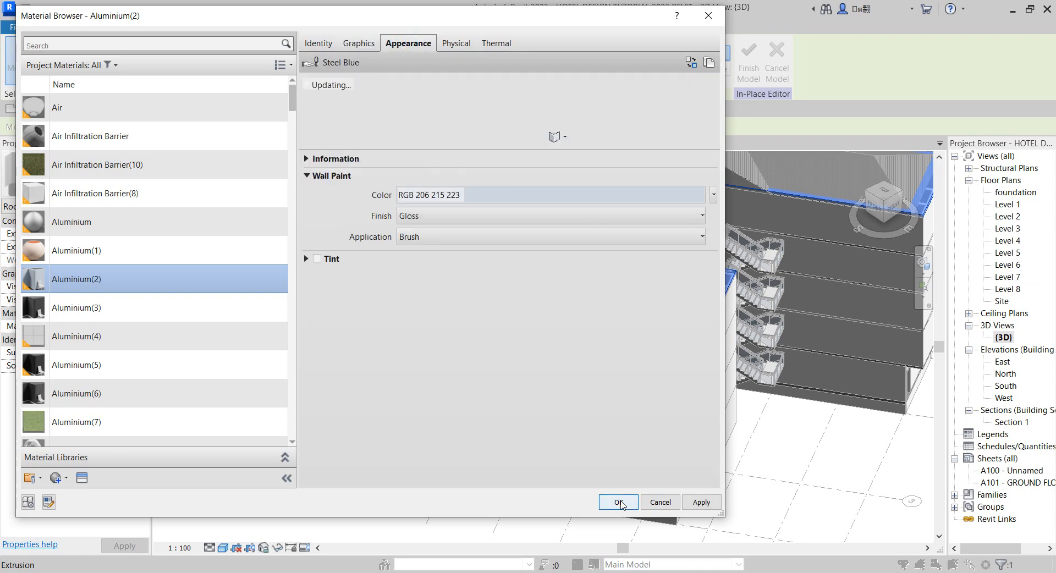
left_click(619, 503)
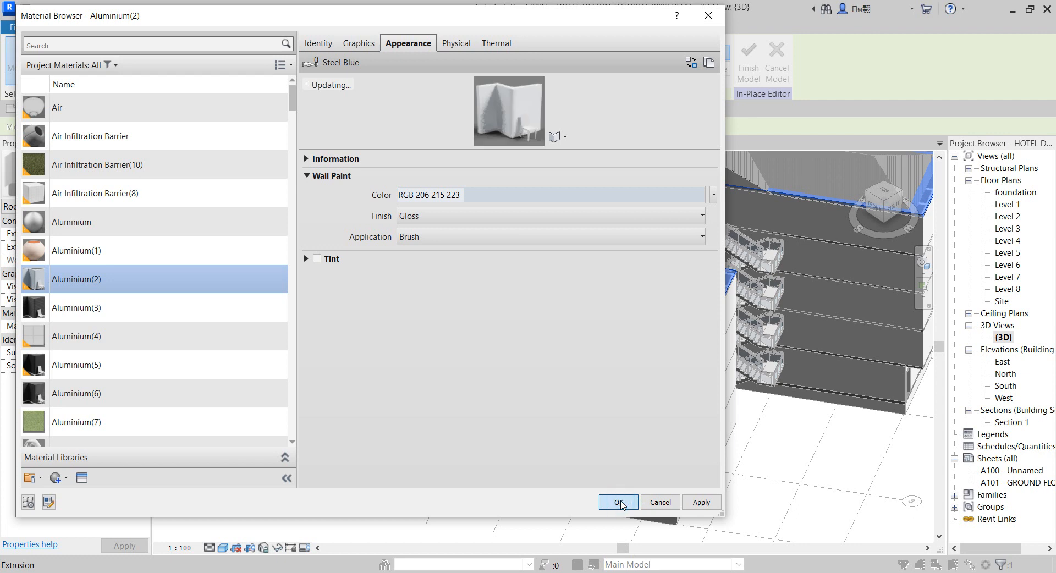
left_click(313, 222)
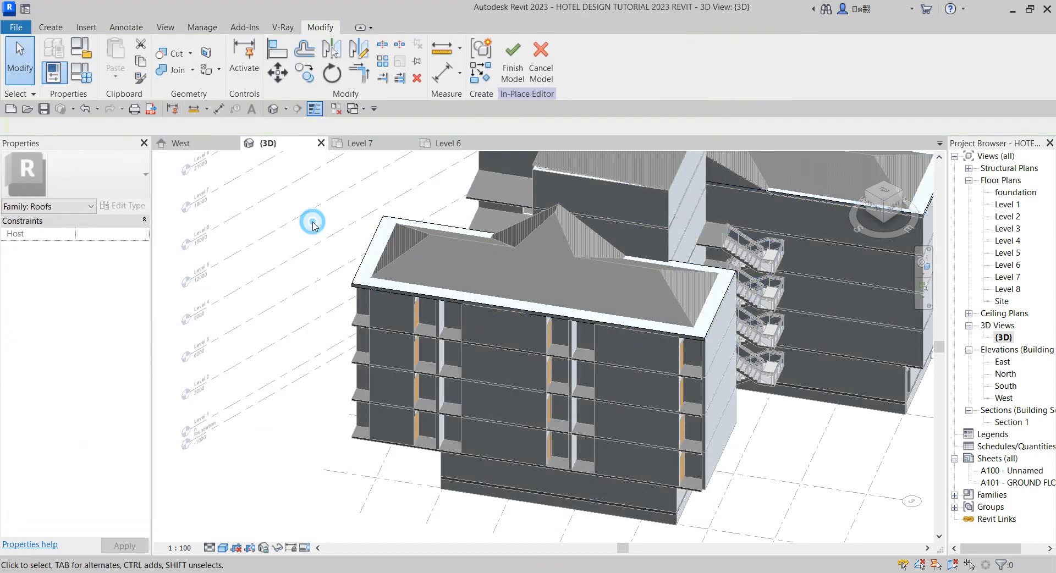
- Examine the roof edge extrusion with its new material in the 3D view and the West elevation
scroll(622, 309, "down", 3)
scroll(714, 257, "up", 3)
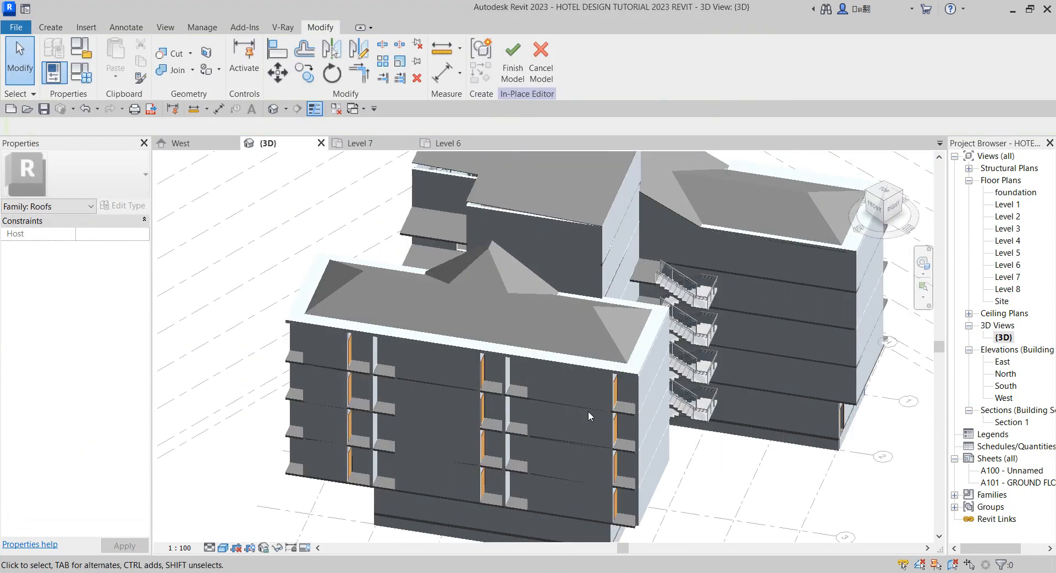
scroll(606, 382, "up", 4)
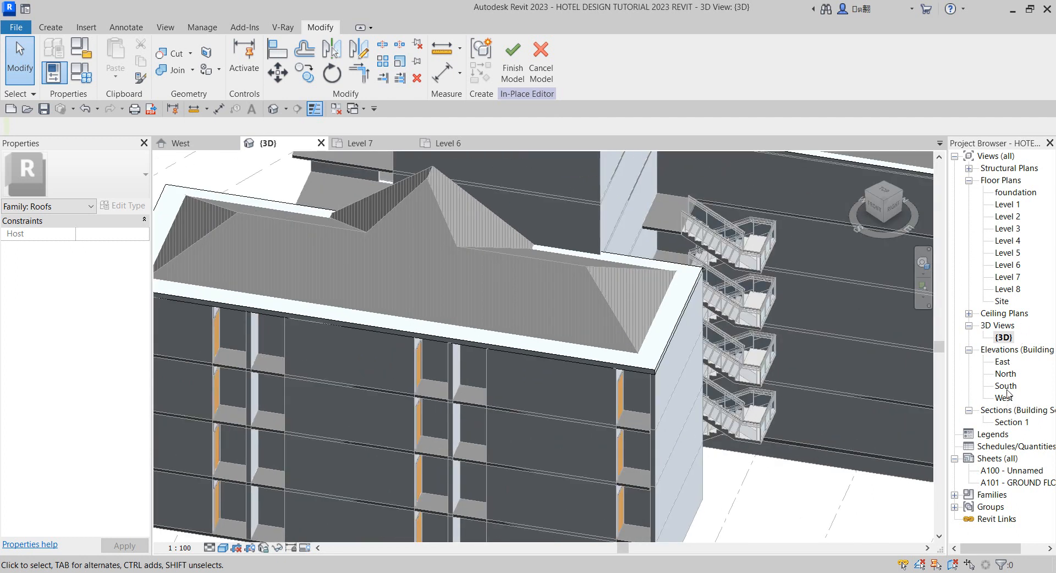
double_click(1005, 398)
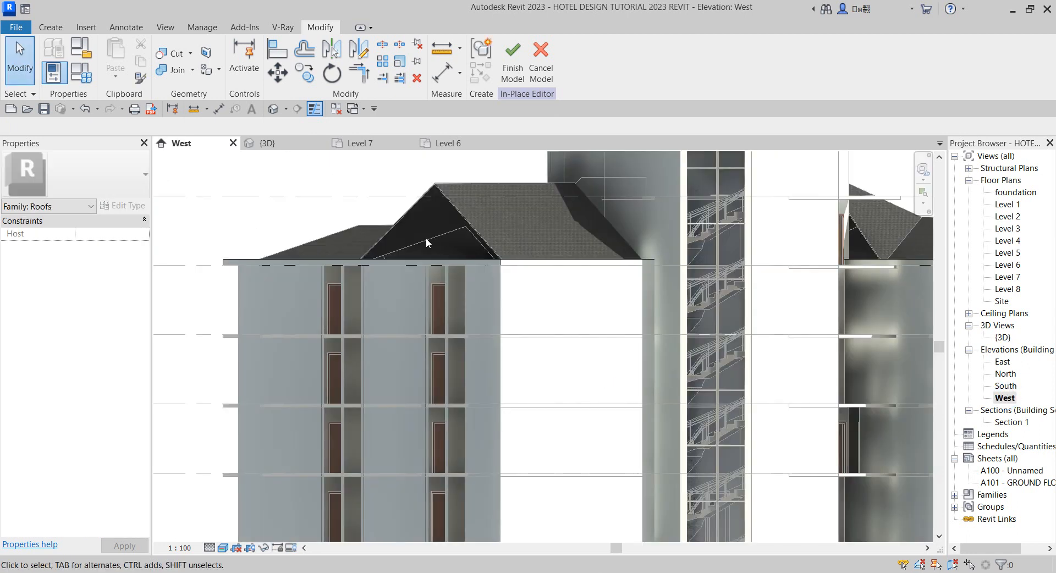
scroll(449, 287, "down", 4)
scroll(708, 264, "up", 4)
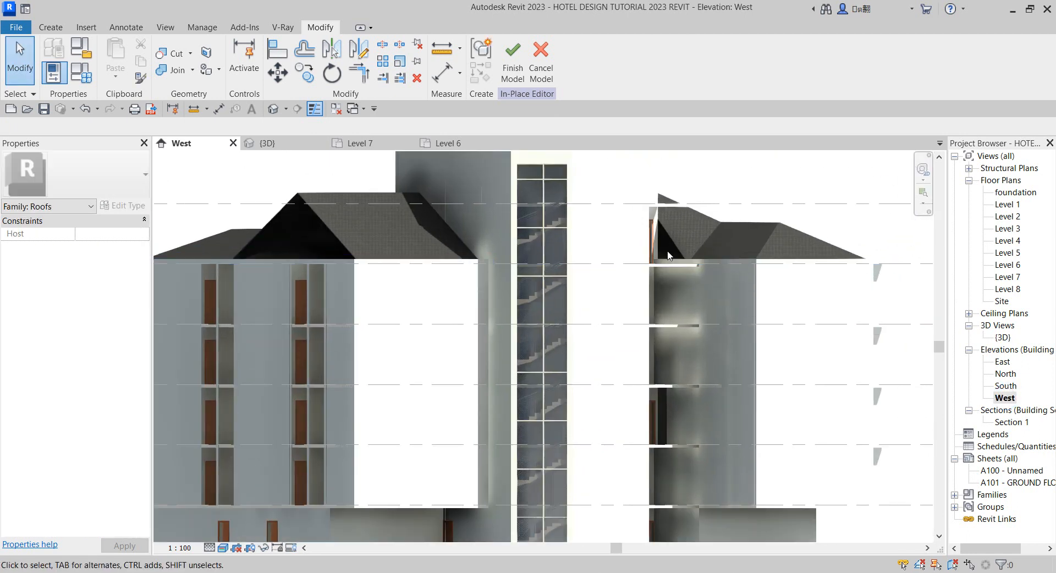
scroll(654, 333, "down", 3)
scroll(663, 229, "up", 2)
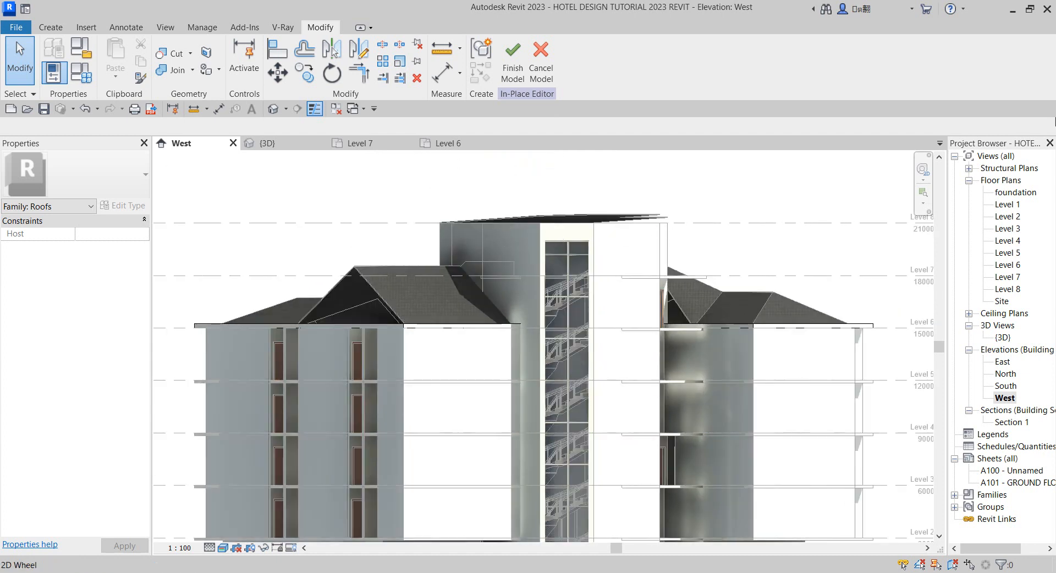
- Start a Sweep on the Level 8 plan and pick all edges of the central roof outline as its sketched path
double_click(1011, 290)
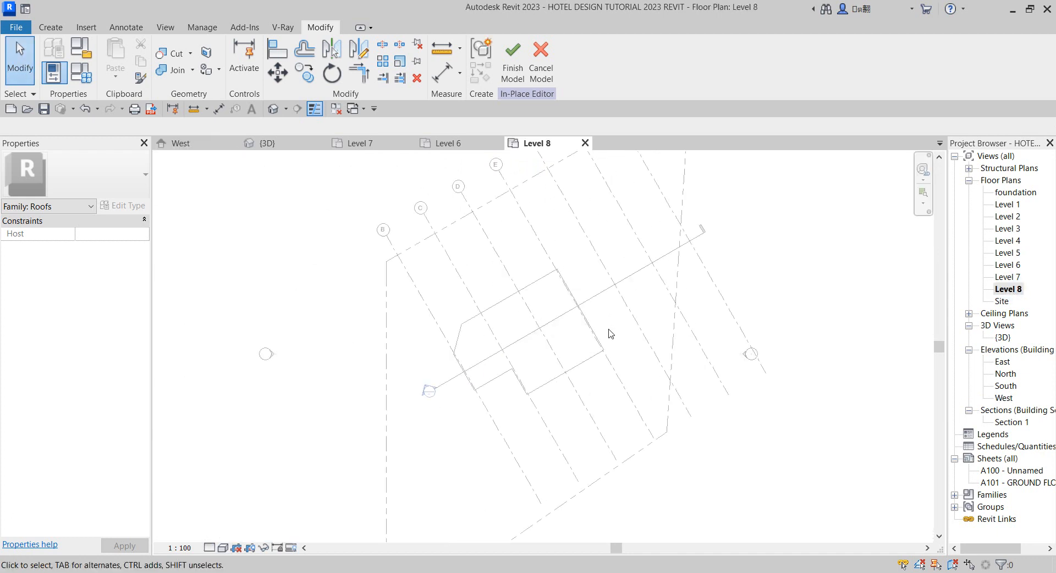
left_click(55, 28)
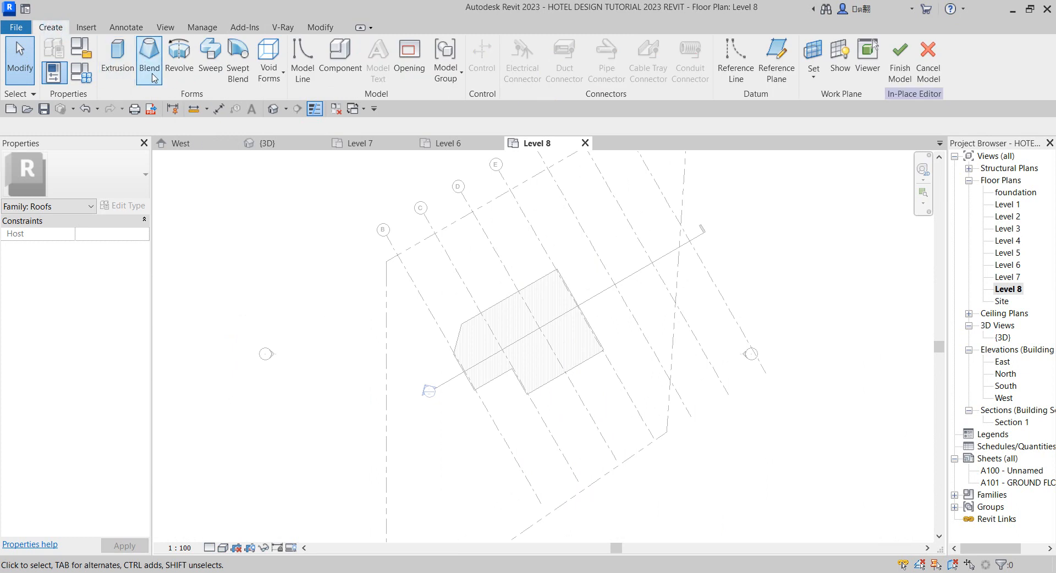
left_click(213, 67)
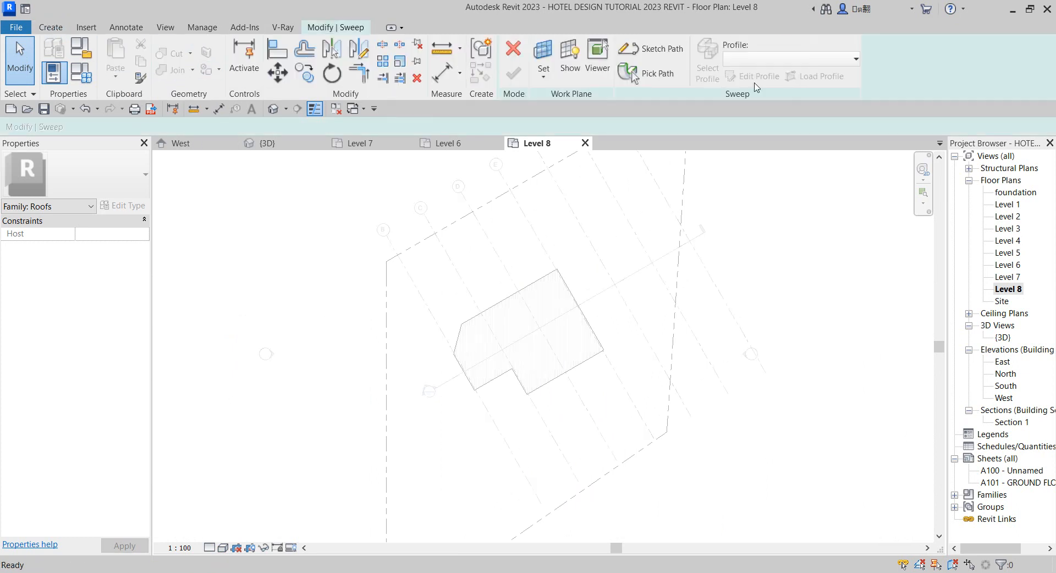
left_click(652, 77)
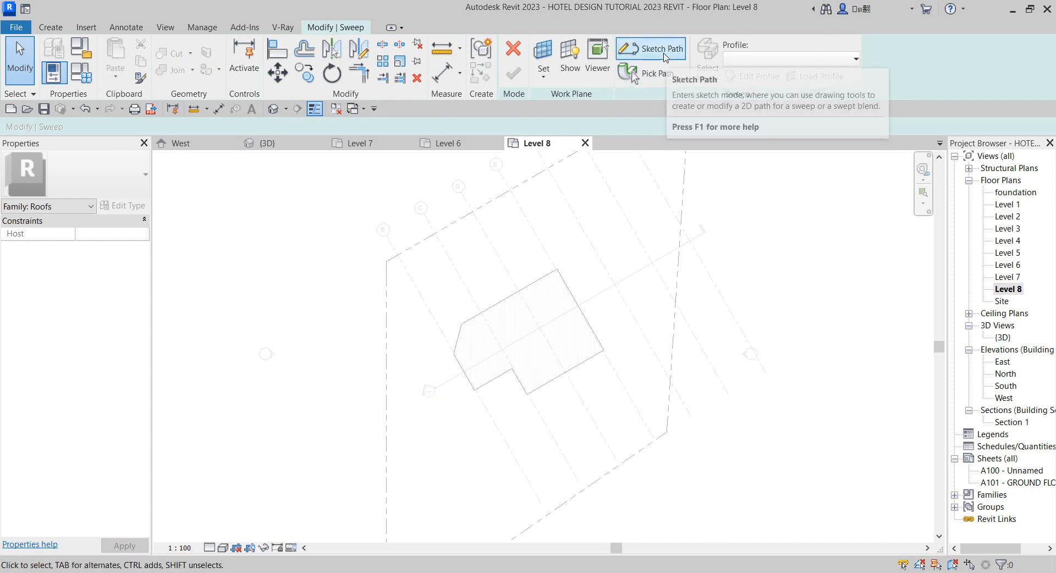
left_click(666, 55)
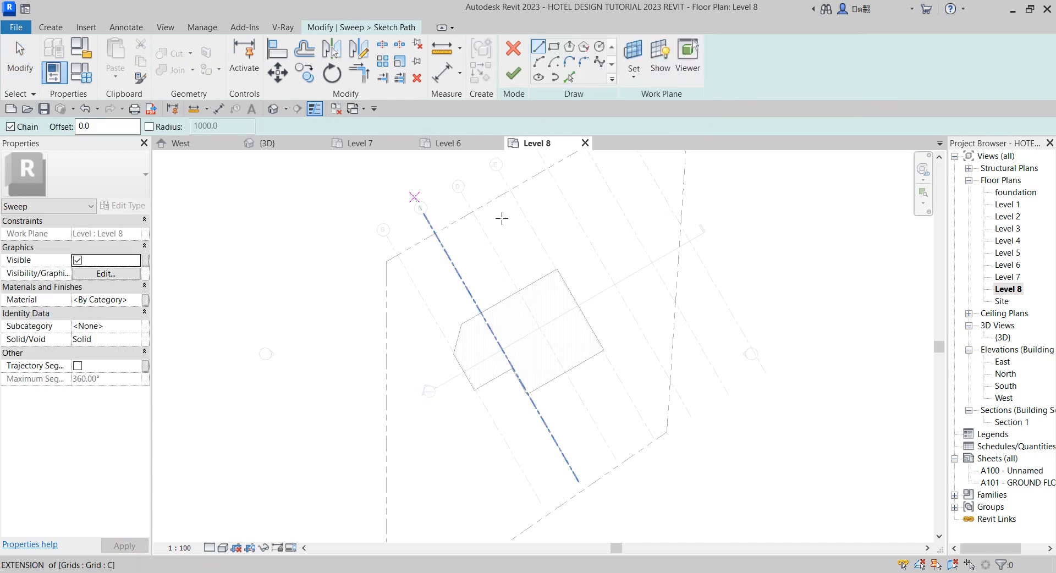
left_click(570, 78)
scroll(573, 305, "up", 2)
left_click(574, 293)
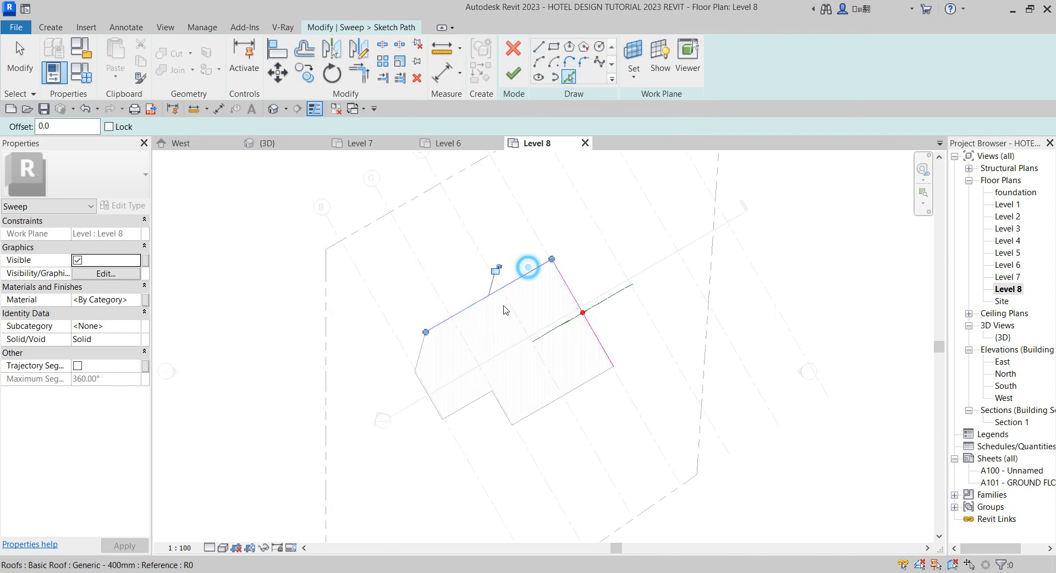
left_click(419, 355)
left_click(424, 388)
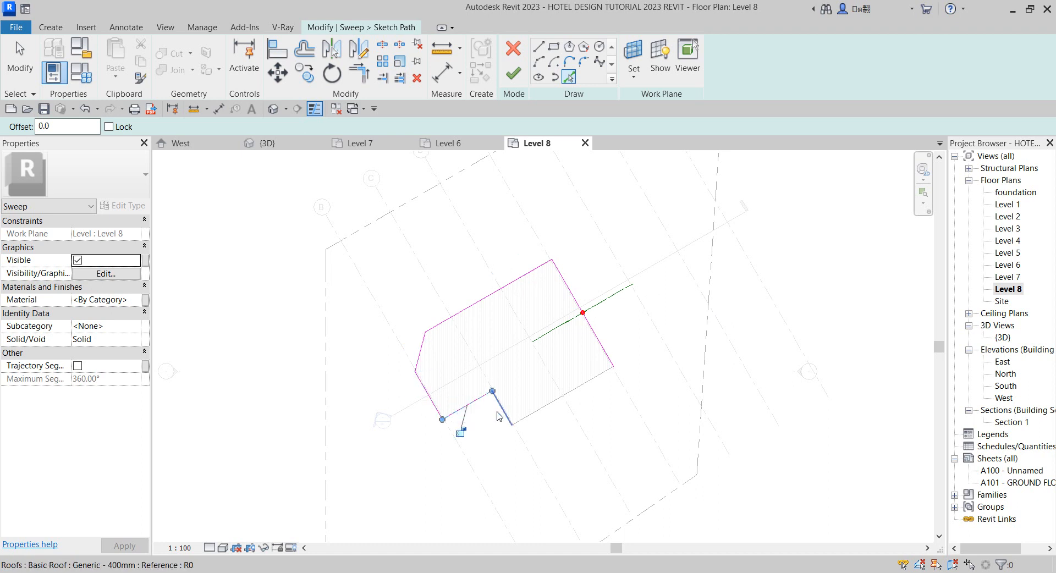
left_click(535, 370)
scroll(534, 369, "up", 1)
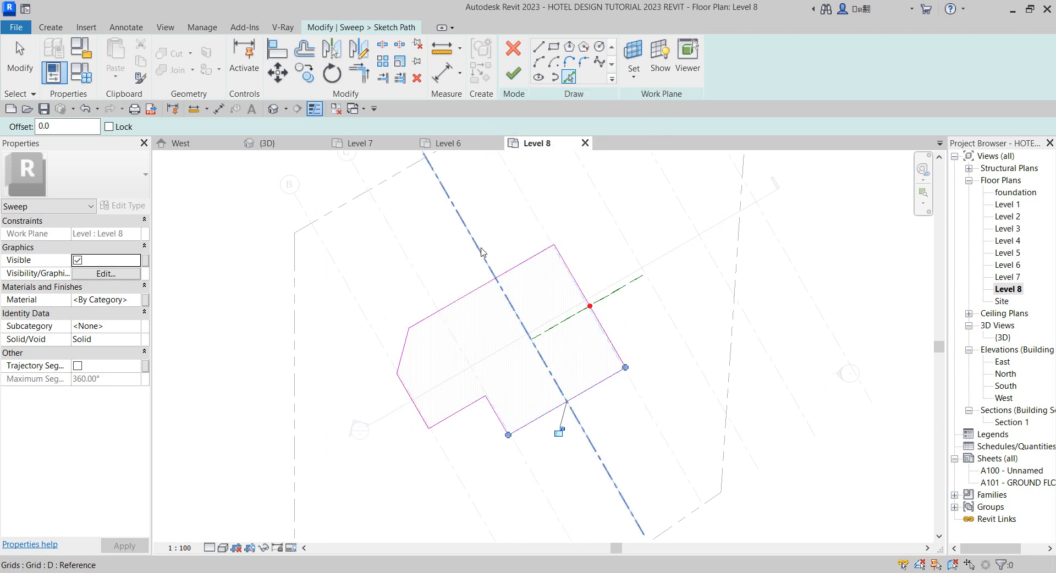
- Finish the sweep path around the central roof and open its profile for sketching in the Section 1 view
right_click(454, 250)
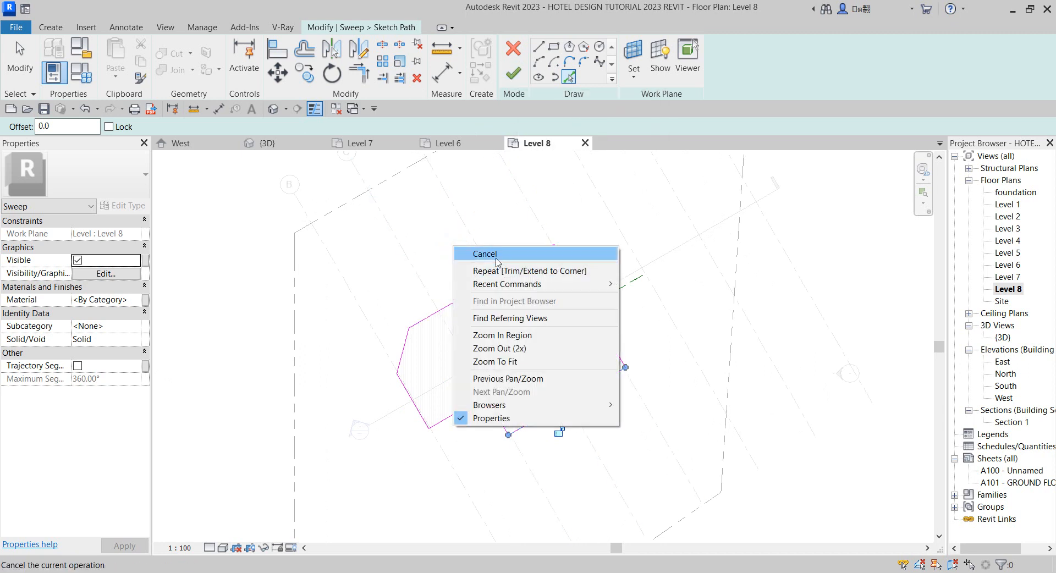
left_click(477, 255)
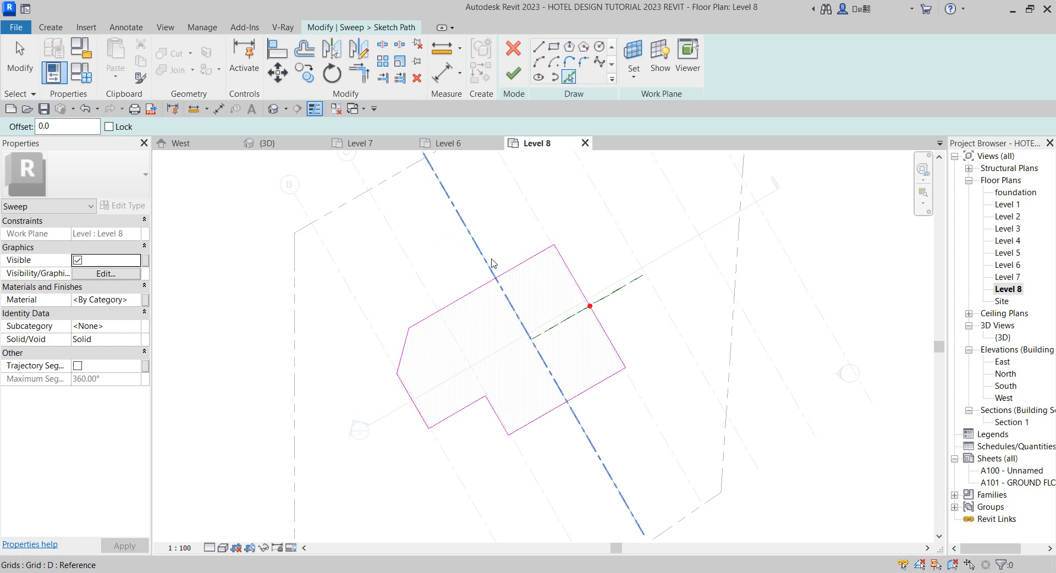
left_click(514, 72)
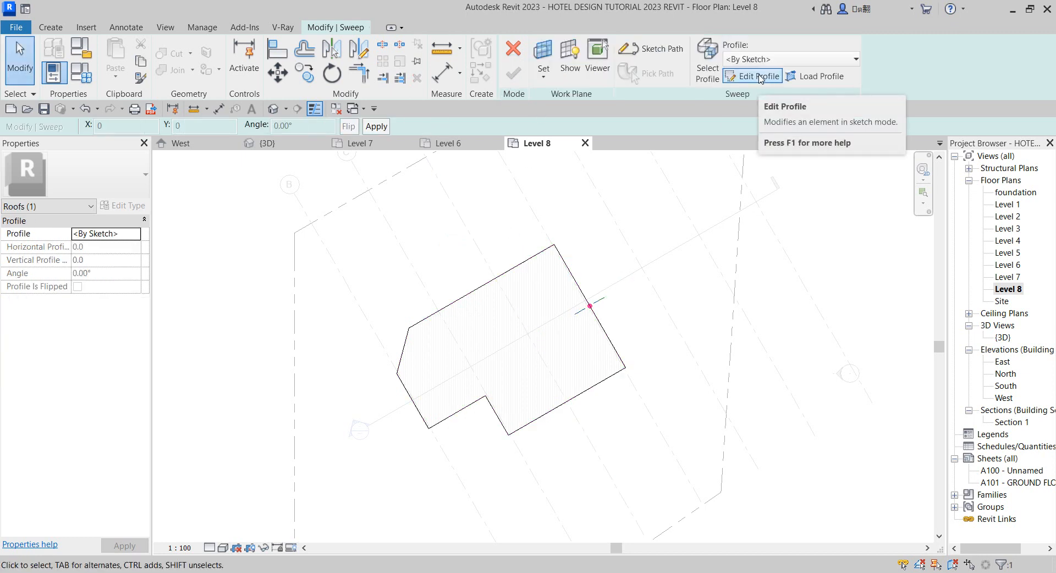
left_click(732, 80)
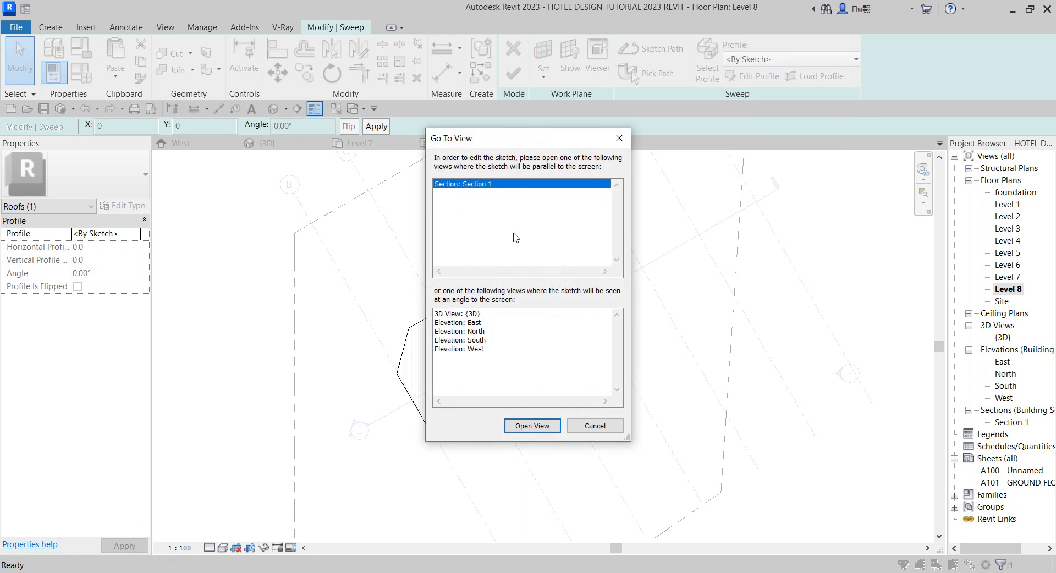
left_click(532, 427)
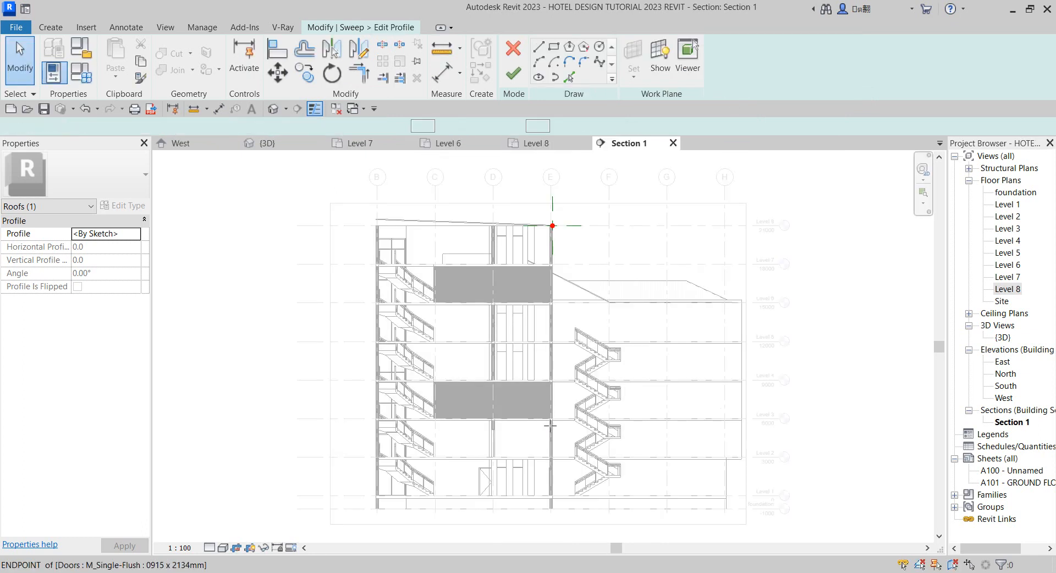
- Sketch the profile's vertical back edge along the outer wall face at grid E and its stepped underside projecting outward
scroll(549, 228, "up", 6)
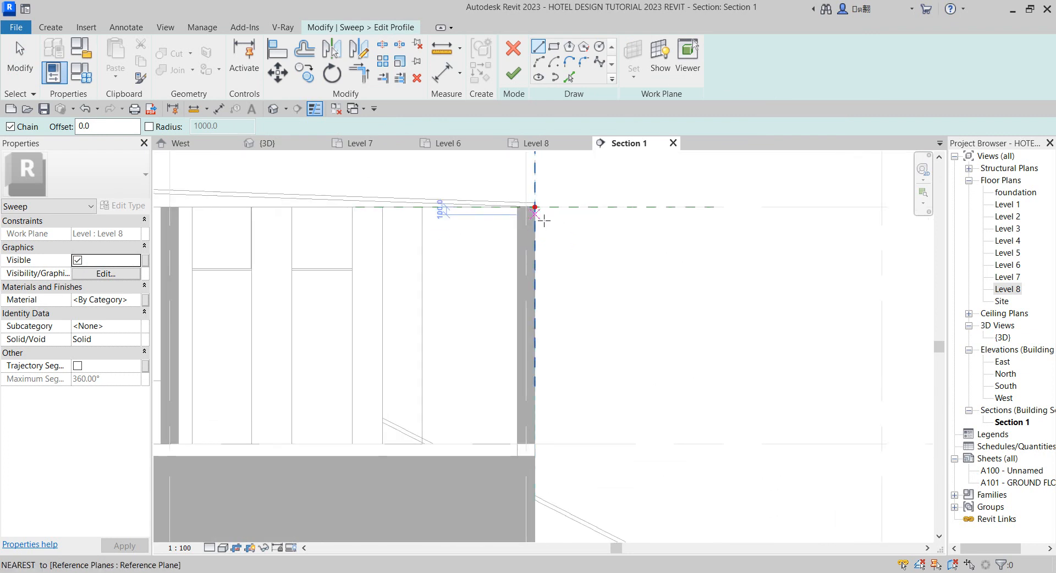
scroll(566, 368, "down", 3)
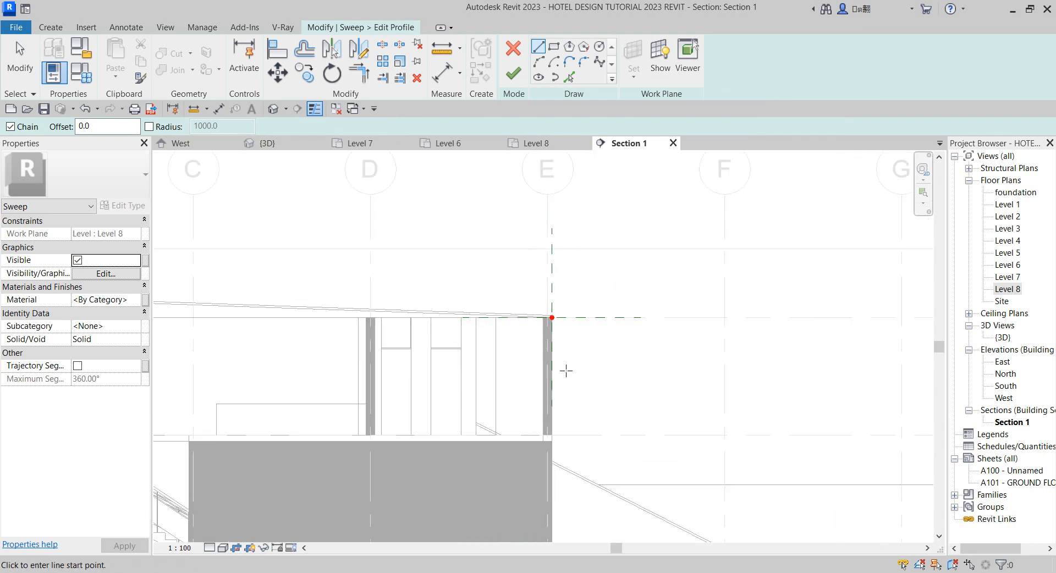
scroll(550, 355, "up", 2)
left_click(544, 297)
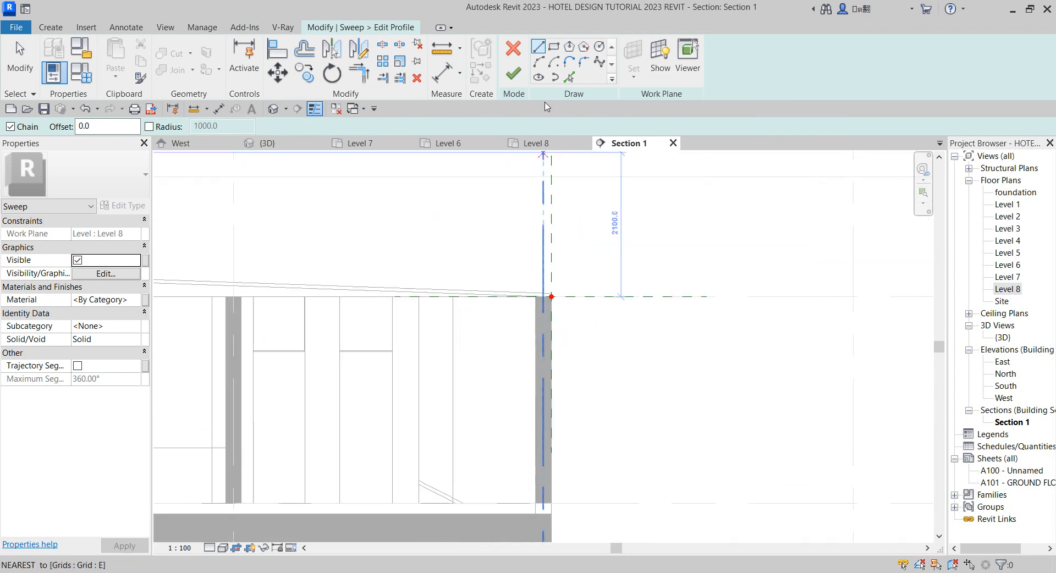
scroll(543, 319, "up", 2)
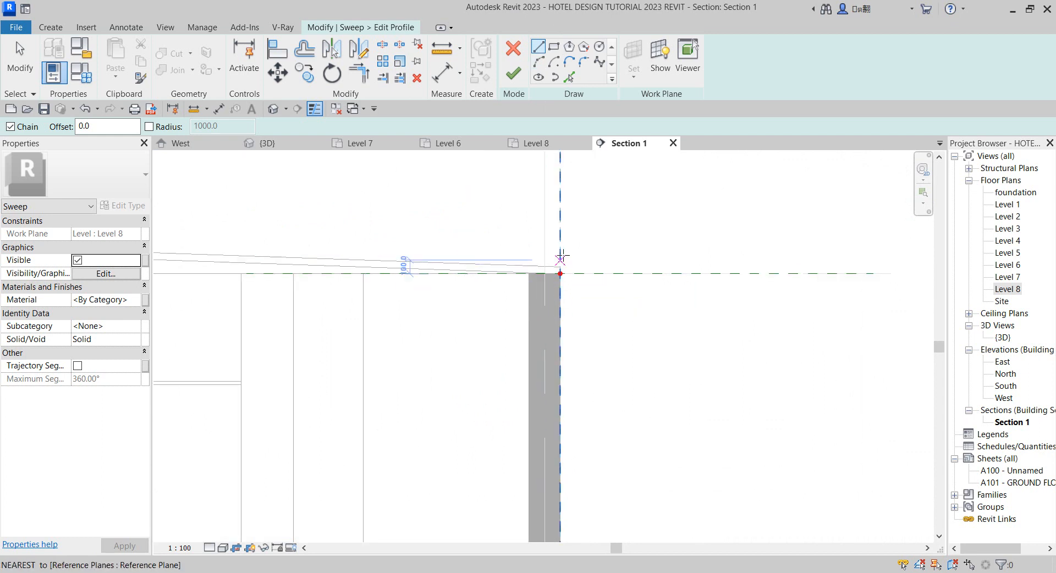
left_click(561, 231)
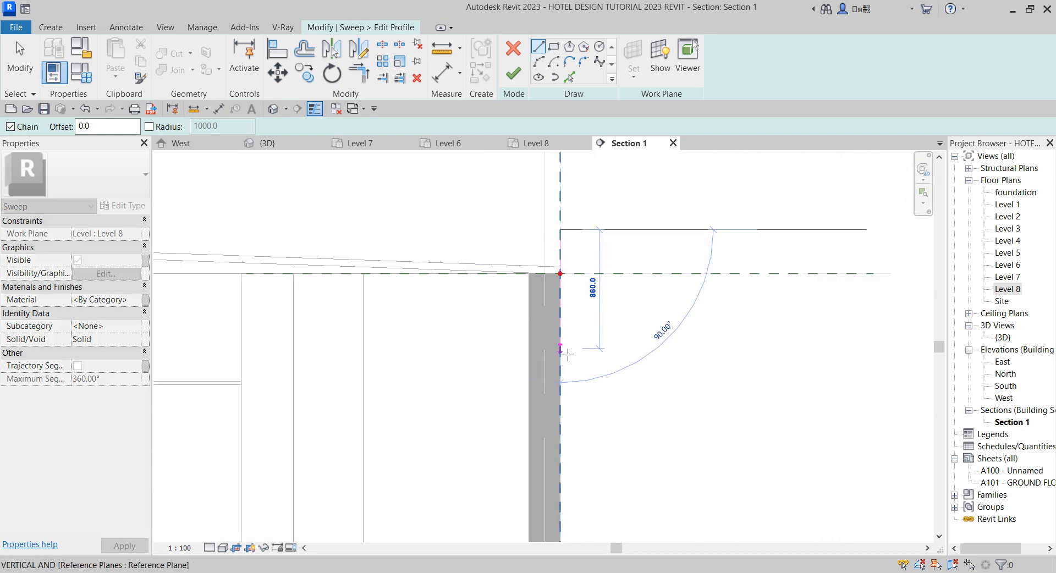
left_click(561, 335)
left_click(576, 334)
left_click(577, 307)
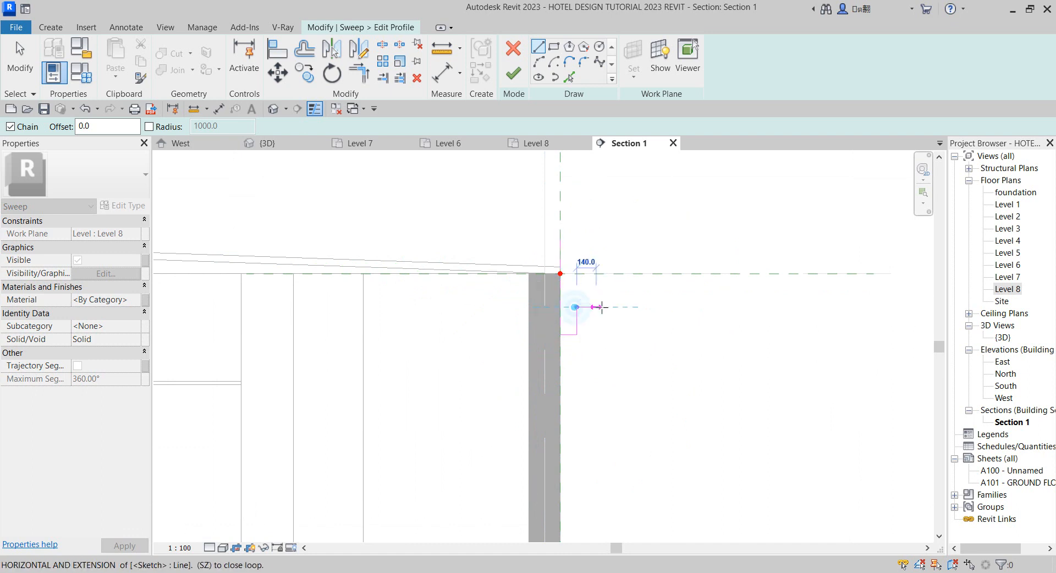
left_click(599, 305)
left_click(599, 288)
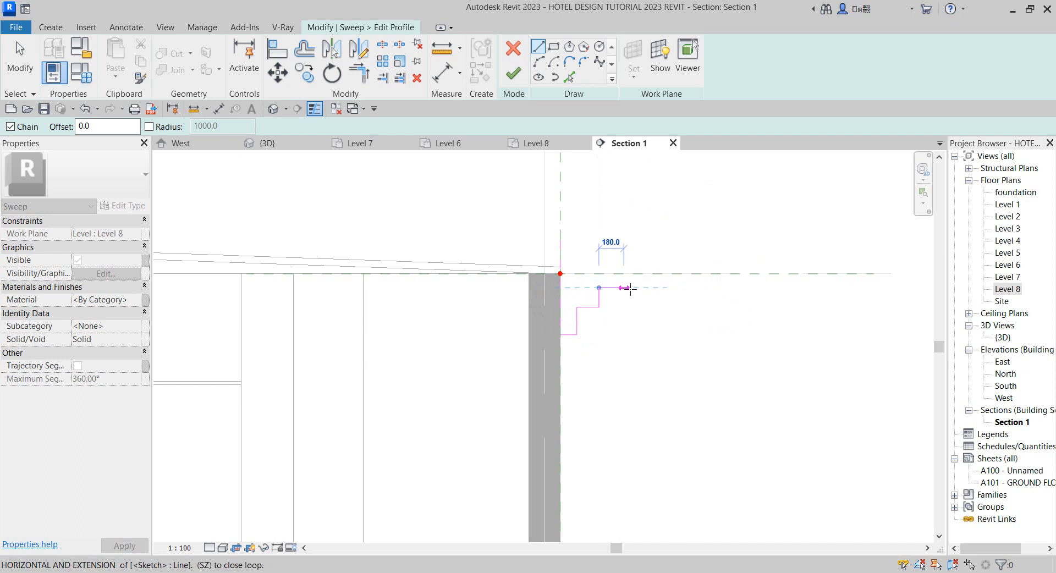
left_click(627, 287)
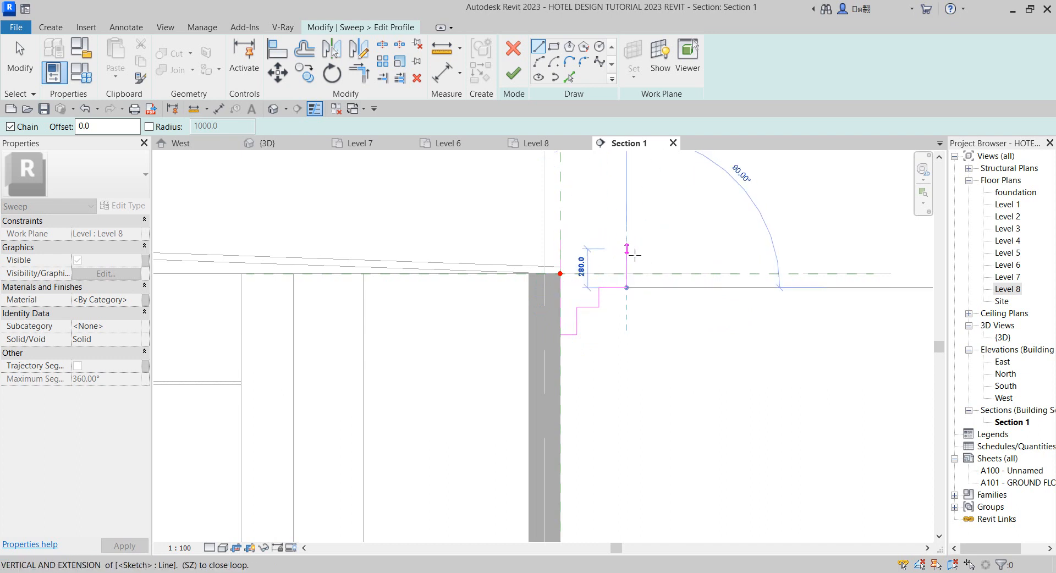
- Close the profile with a stepped upper side, its two inner treads about 160 and 120 mm wide, and finish the sweep
left_click(627, 254)
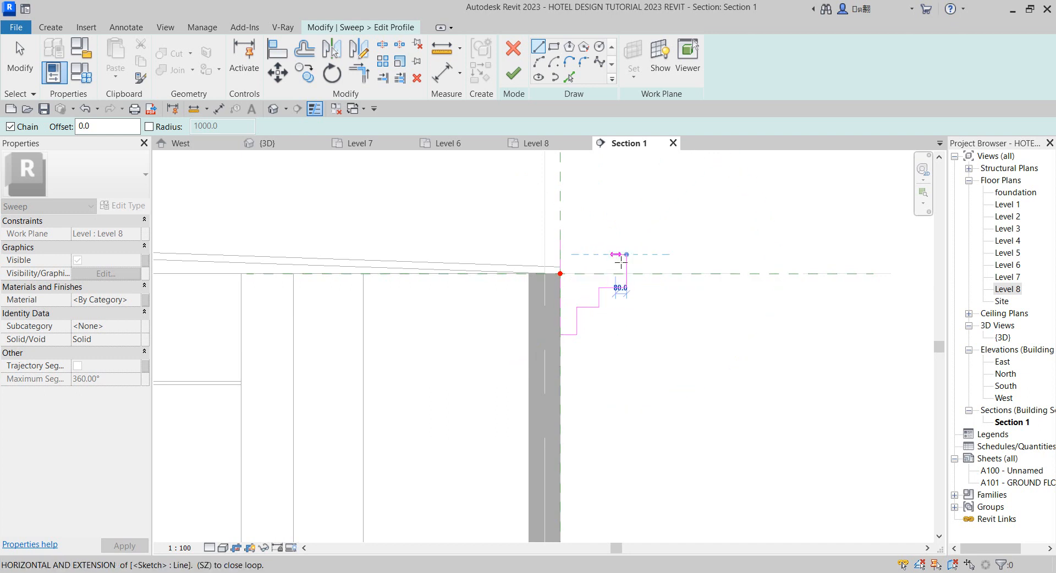
left_click(599, 254)
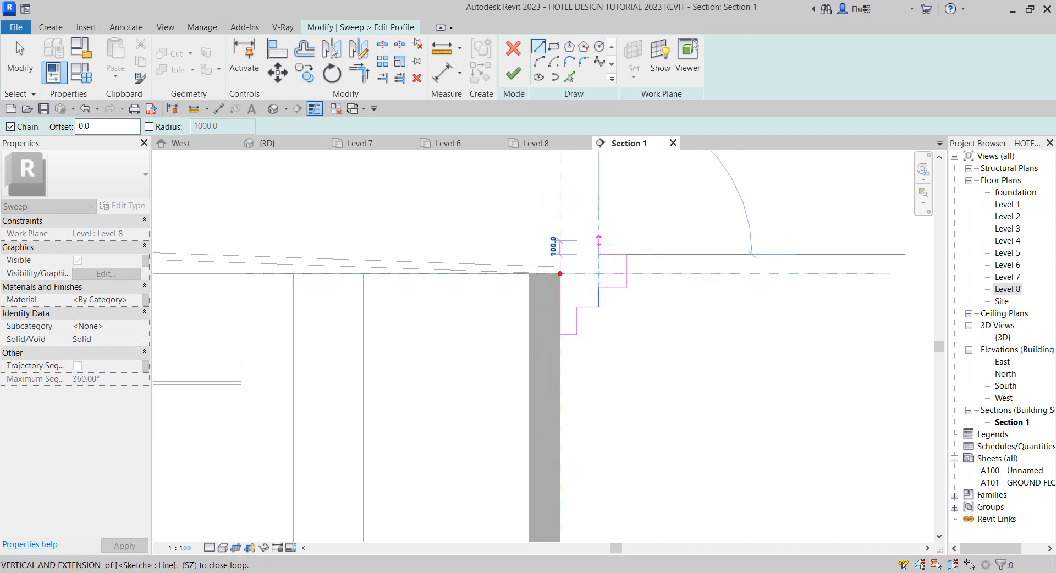
left_click(599, 241)
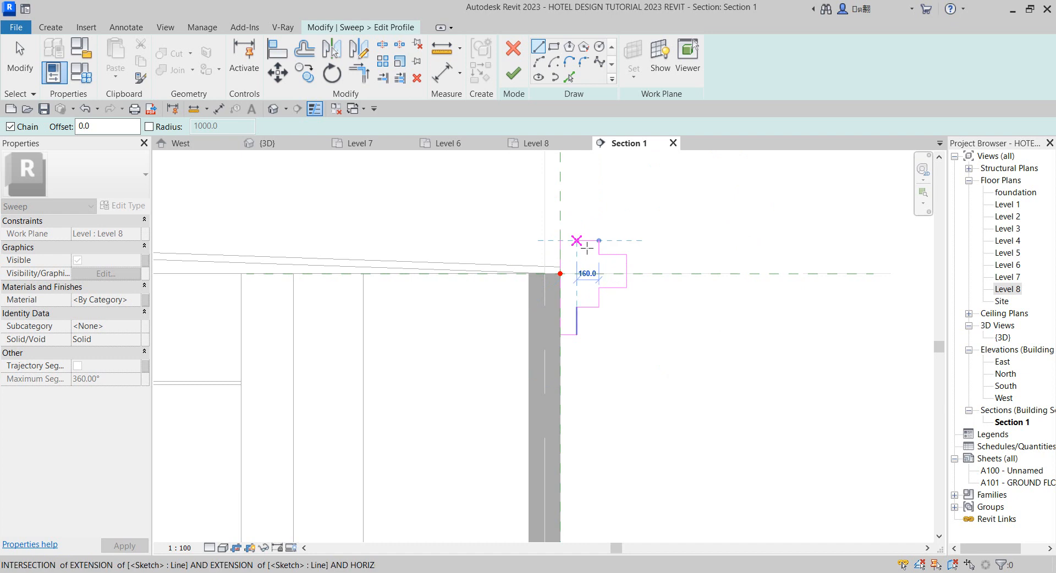
left_click(579, 240)
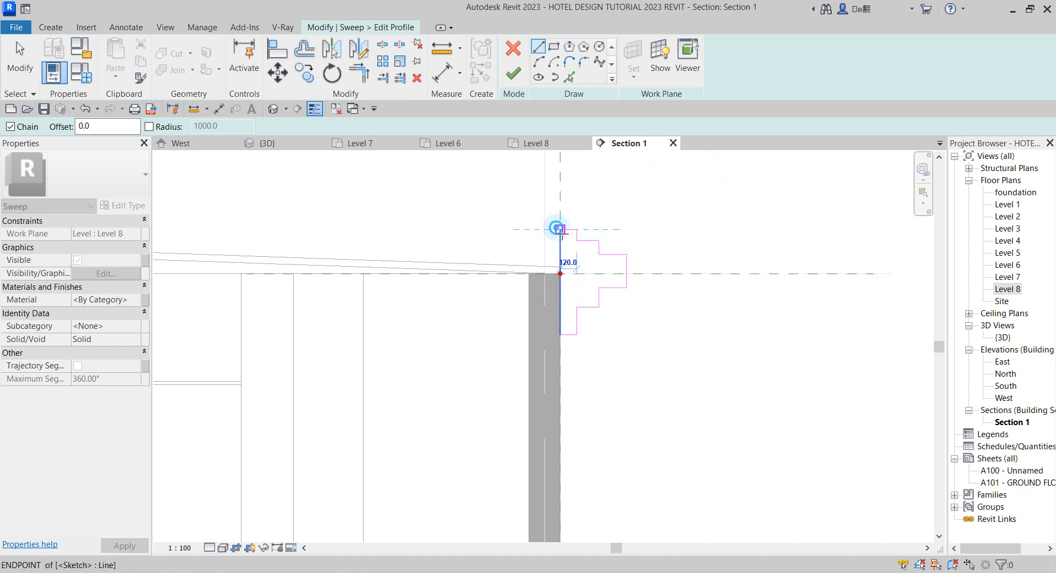
left_click(560, 230)
left_click(513, 72)
left_click(513, 72)
- Edit the sweep's profile, move all its lines slightly upward against the roof edge, and finish the sweep again
scroll(599, 308, "down", 5)
scroll(611, 333, "down", 3)
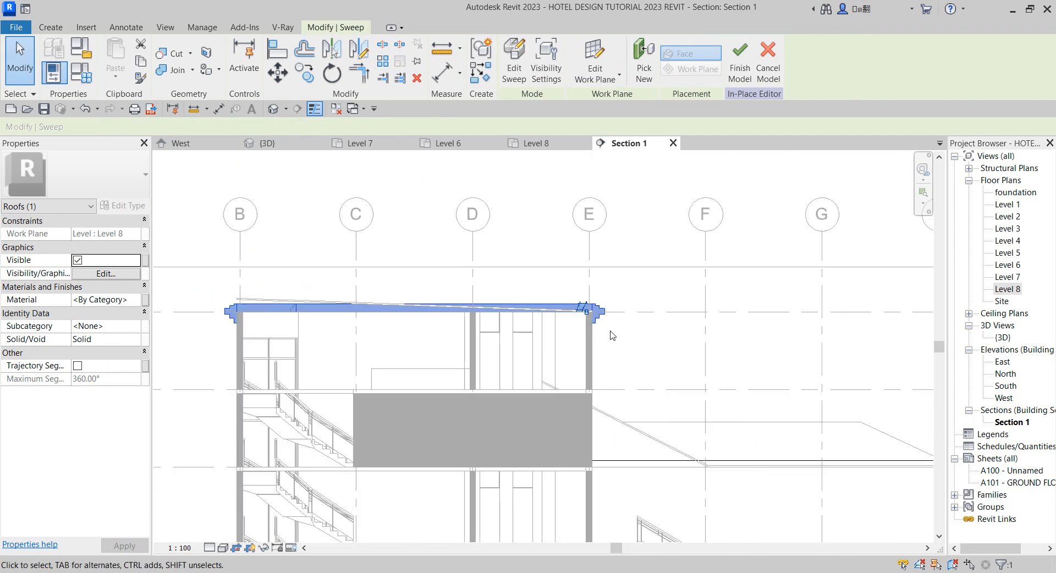
scroll(614, 333, "up", 4)
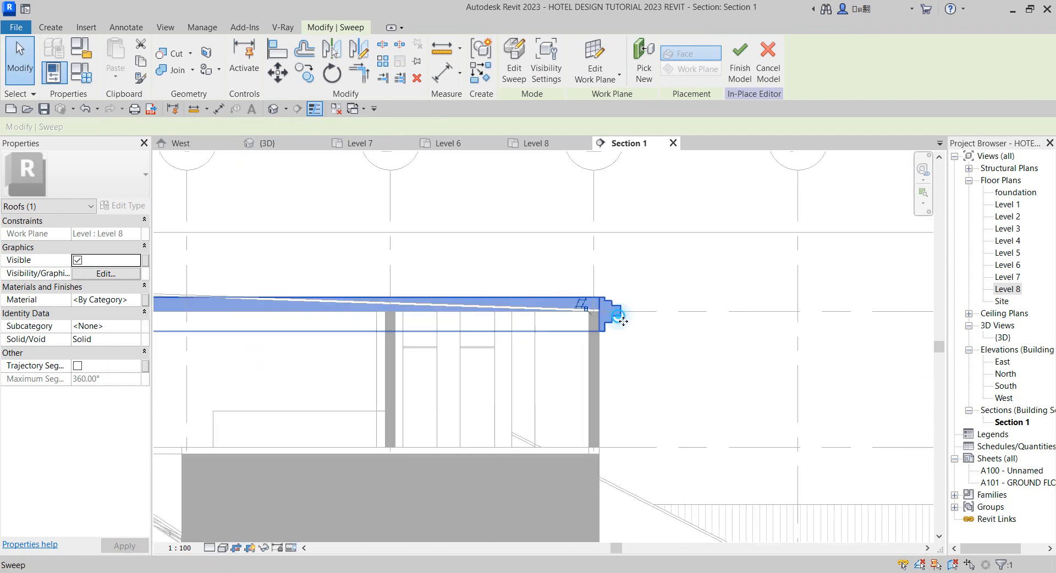
left_click(522, 78)
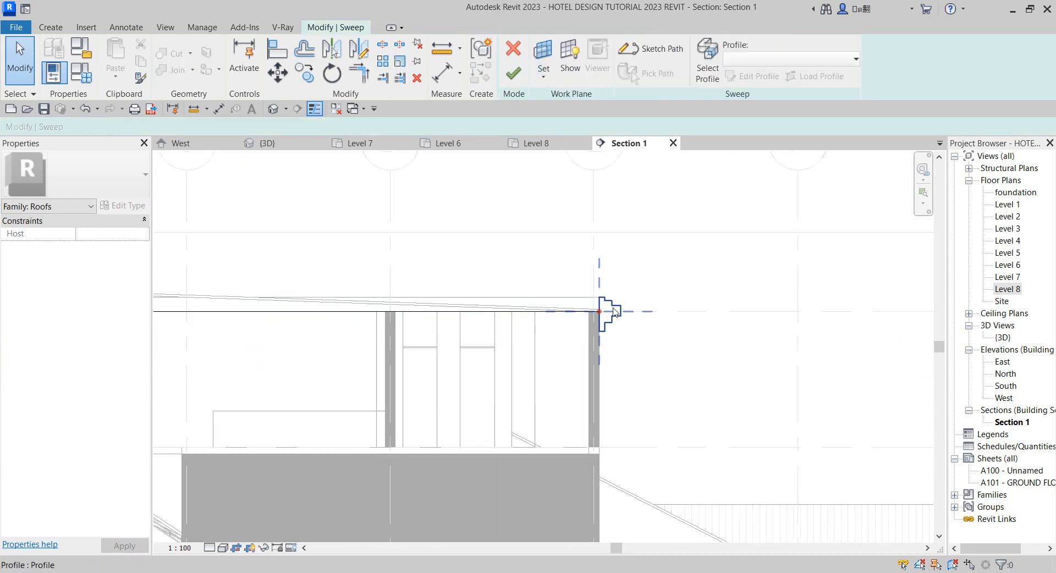
left_click(613, 324)
left_click(752, 77)
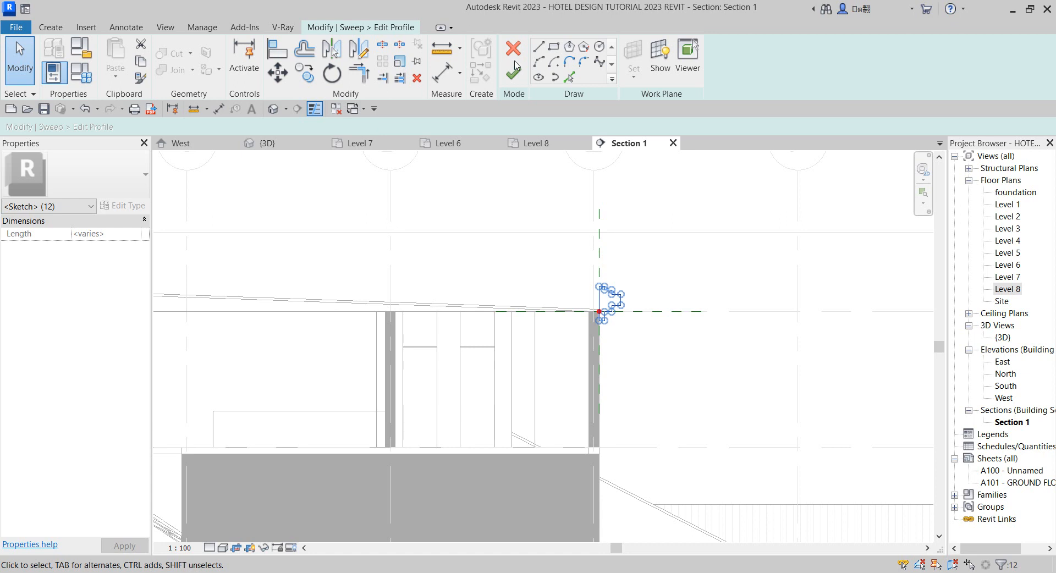
left_click(514, 76)
left_click(512, 74)
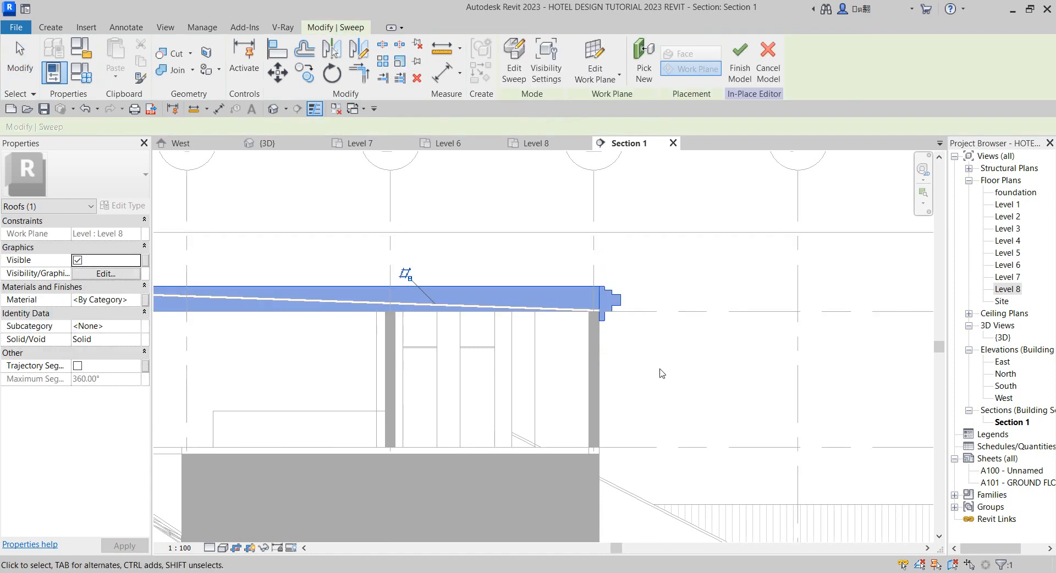
- Check the raised sweep around the central roof in Section 1 and the West elevation, and finish the in-place model
scroll(651, 369, "down", 2)
scroll(651, 368, "down", 1)
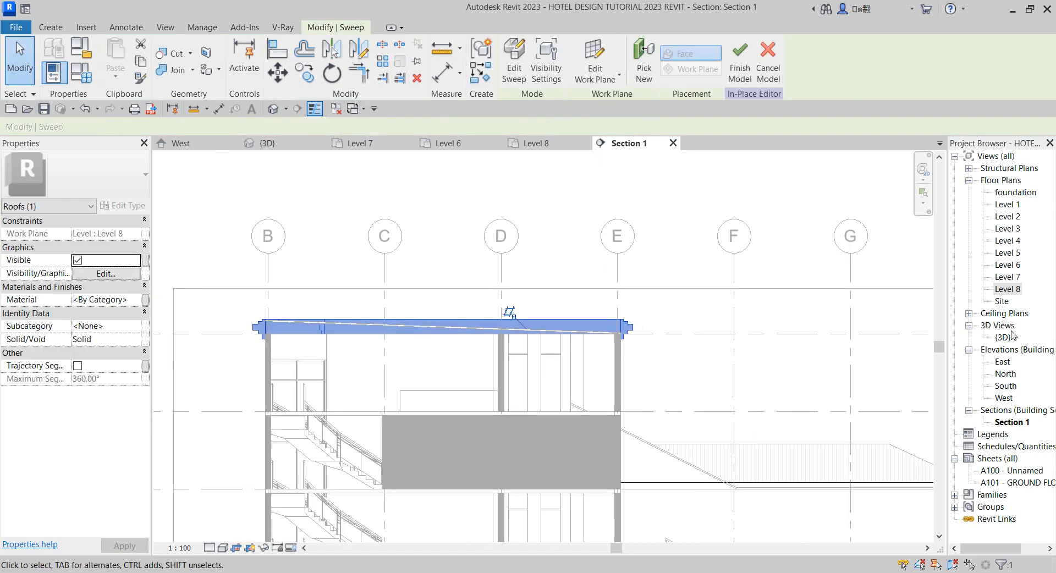
double_click(1004, 399)
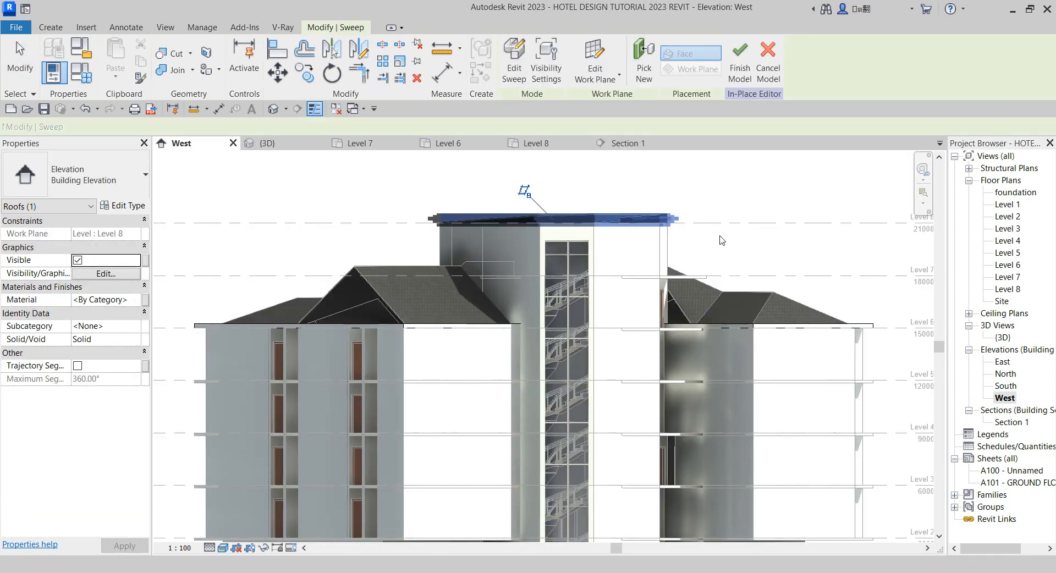
scroll(659, 193, "up", 5)
scroll(638, 227, "down", 5)
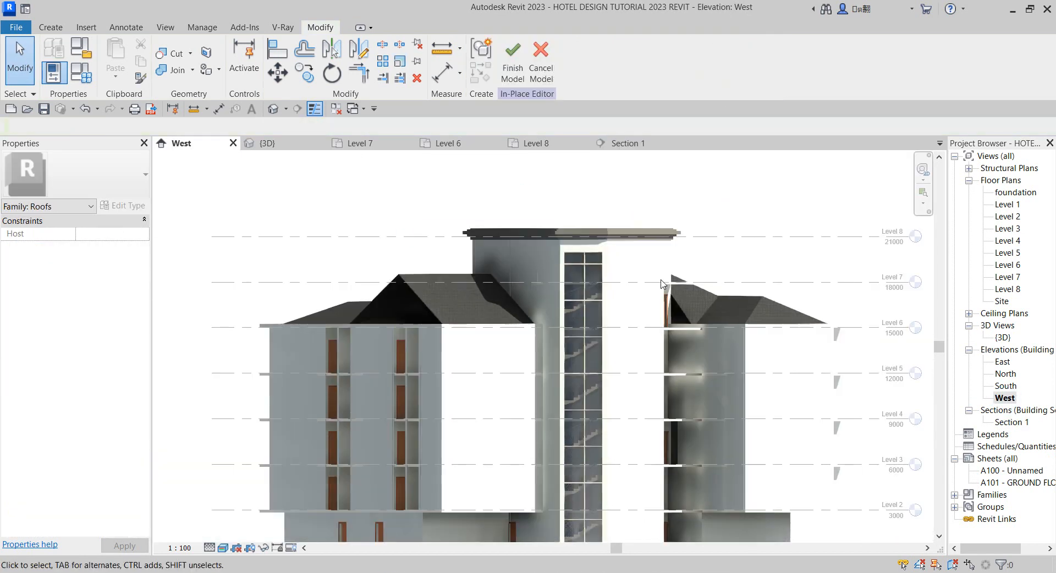
scroll(512, 372, "up", 4)
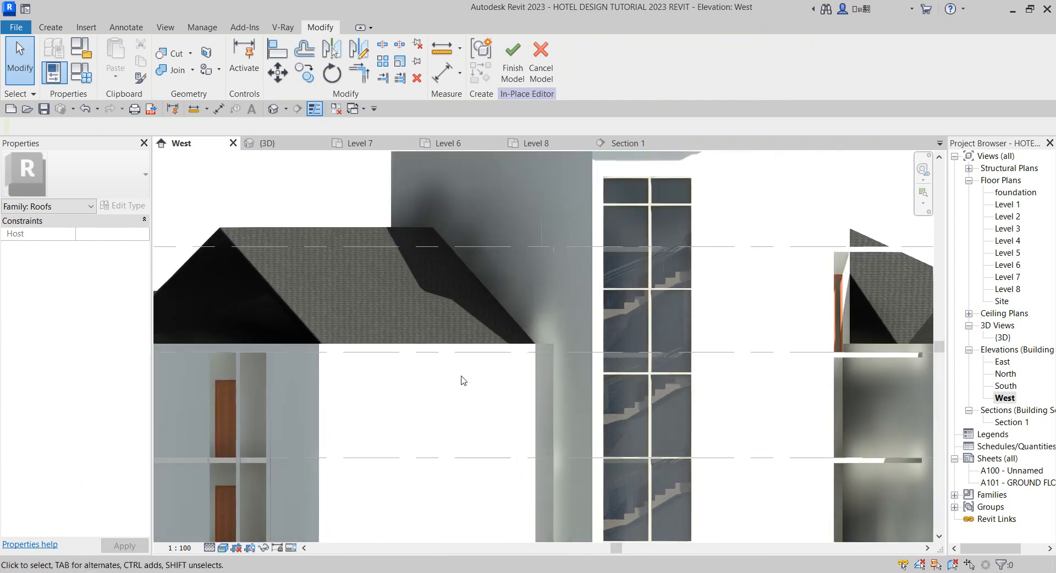
scroll(579, 354, "down", 2)
scroll(394, 383, "up", 1)
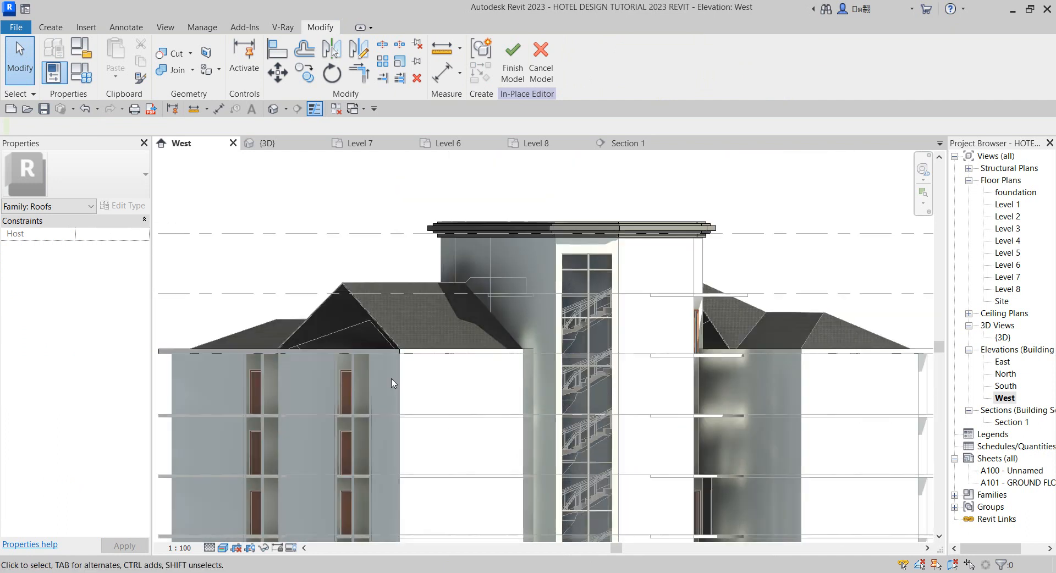
left_click(511, 61)
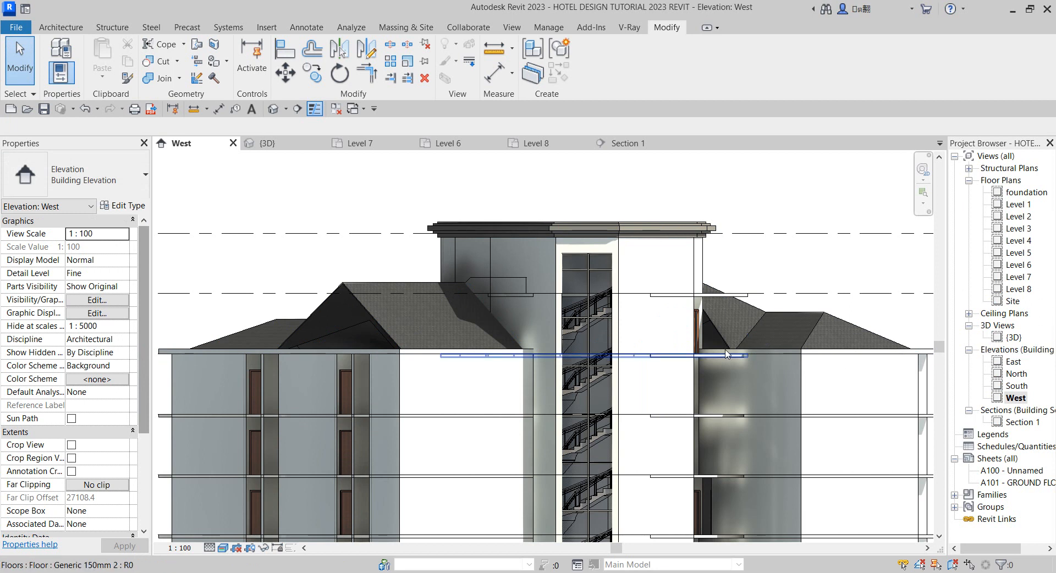
scroll(728, 352, "up", 3)
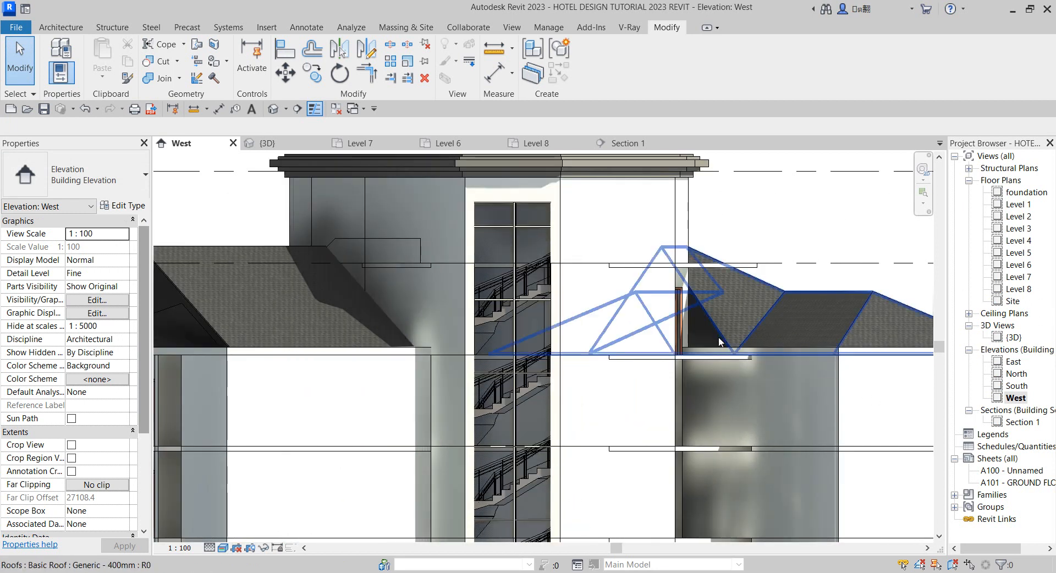
scroll(757, 357, "down", 3)
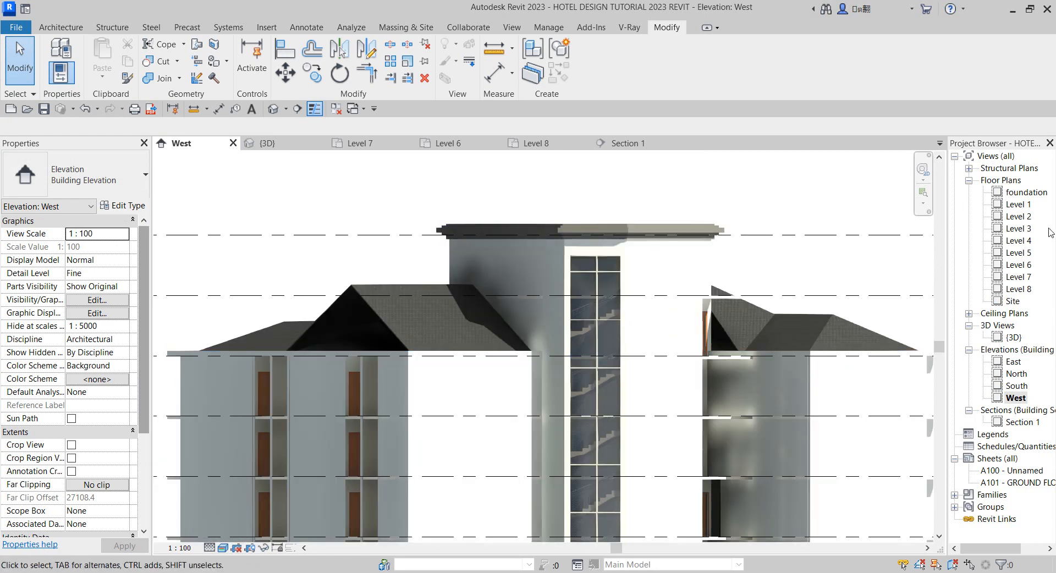
- Open the Level 6 floor plan and examine the central block and the open roof gap in the upper wing
double_click(1020, 267)
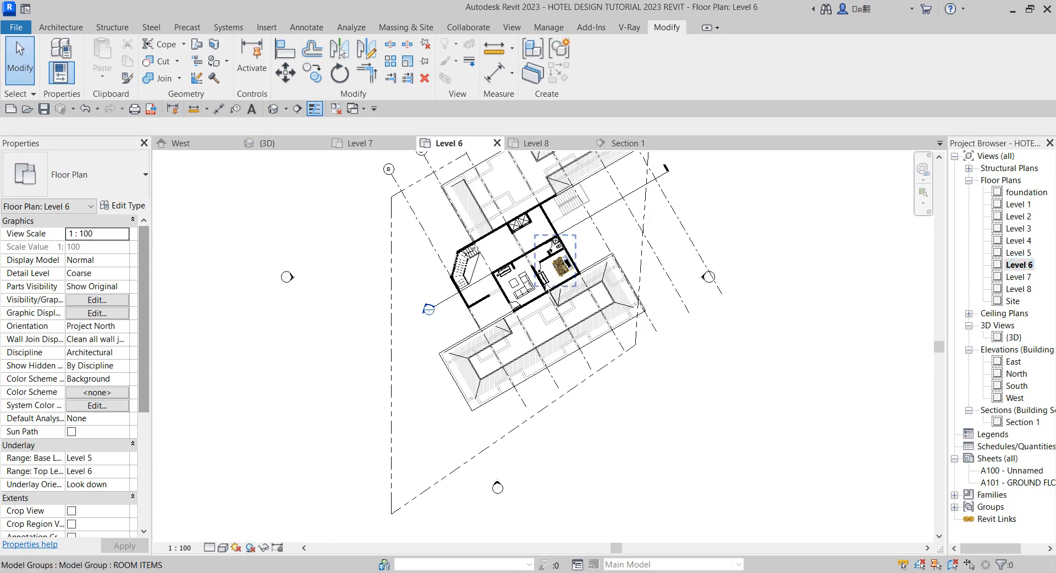
scroll(526, 322, "up", 4)
scroll(508, 351, "down", 5)
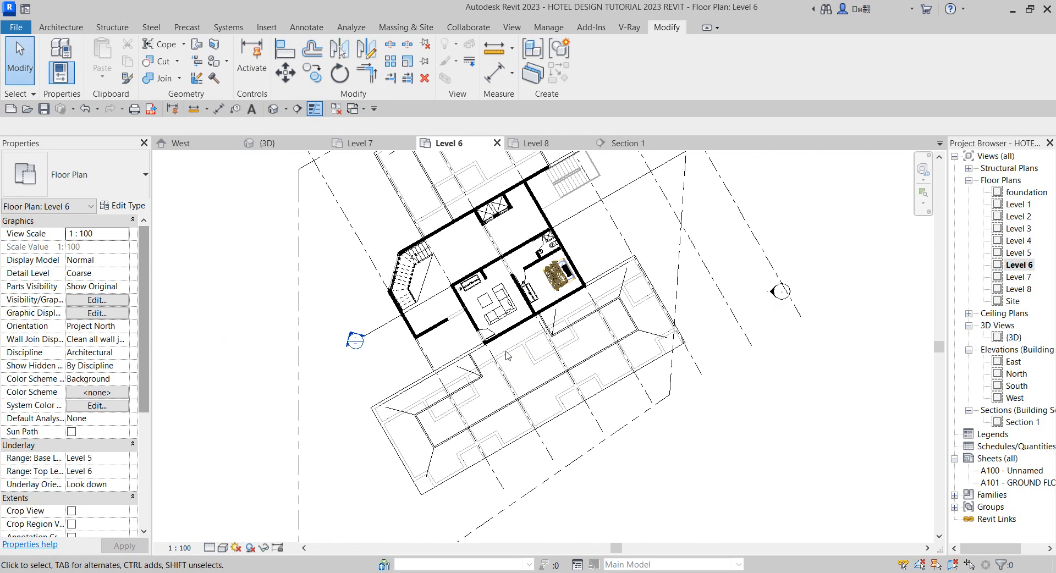
scroll(502, 193, "down", 2)
scroll(528, 209, "up", 3)
scroll(550, 218, "down", 4)
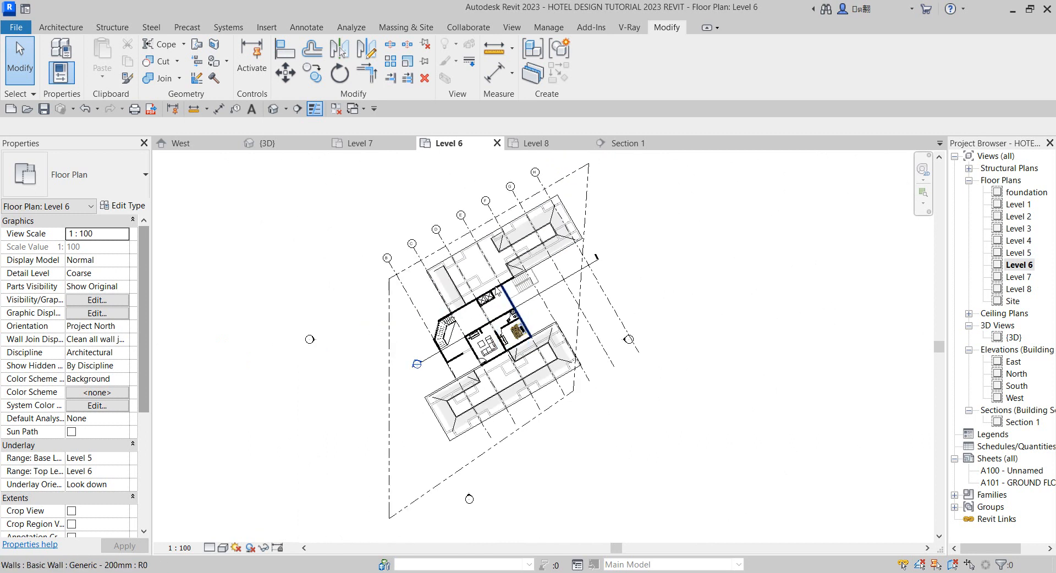
scroll(550, 218, "up", 2)
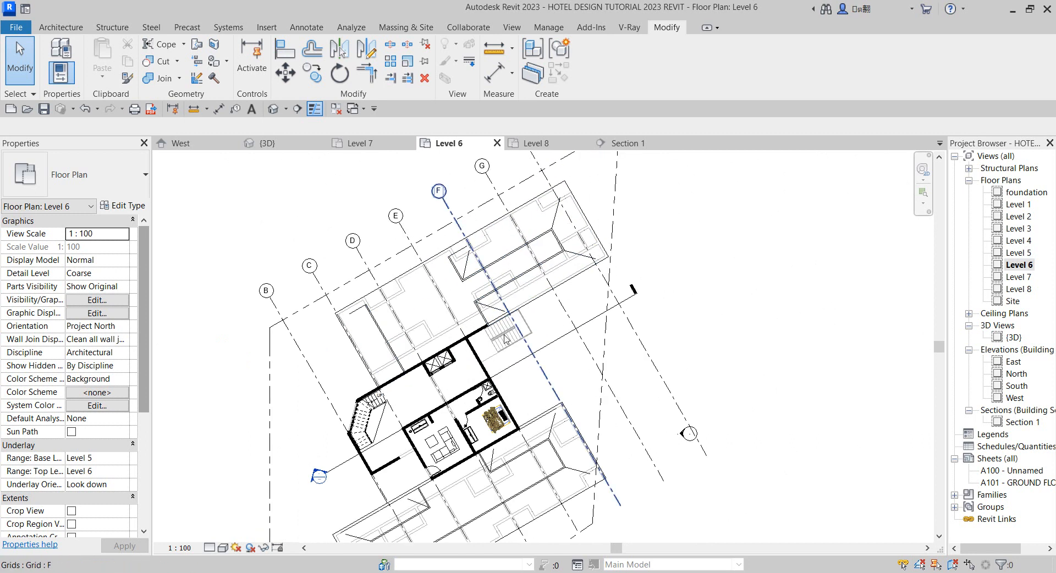
- Draw a 9400 mm Generic - 200mm wall on Level 6 along the upper wing's outer wall, from grid D to grid F
left_click(482, 364)
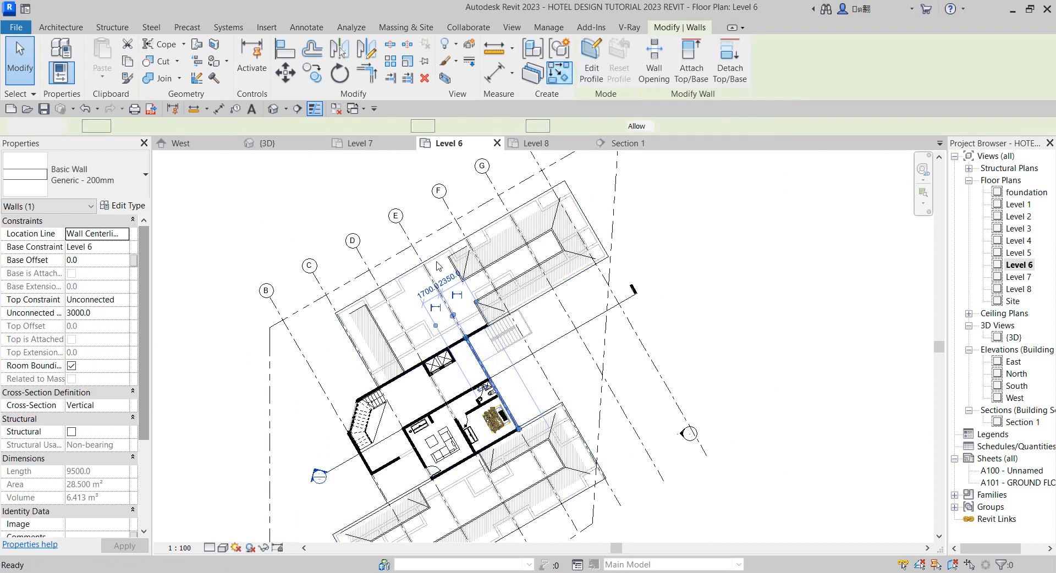
key("w")
key("a")
scroll(445, 255, "up", 2)
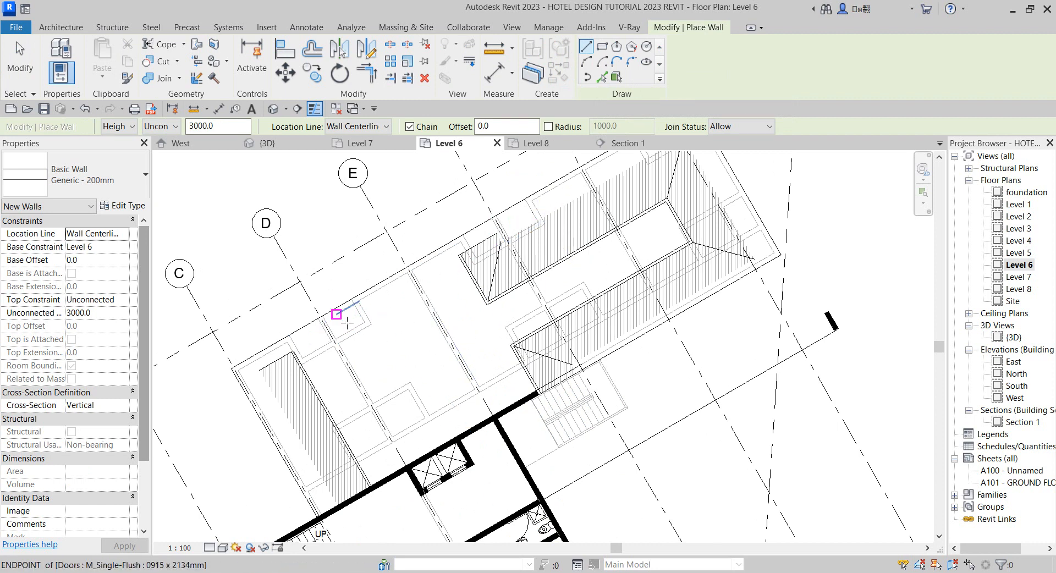
left_click(329, 329)
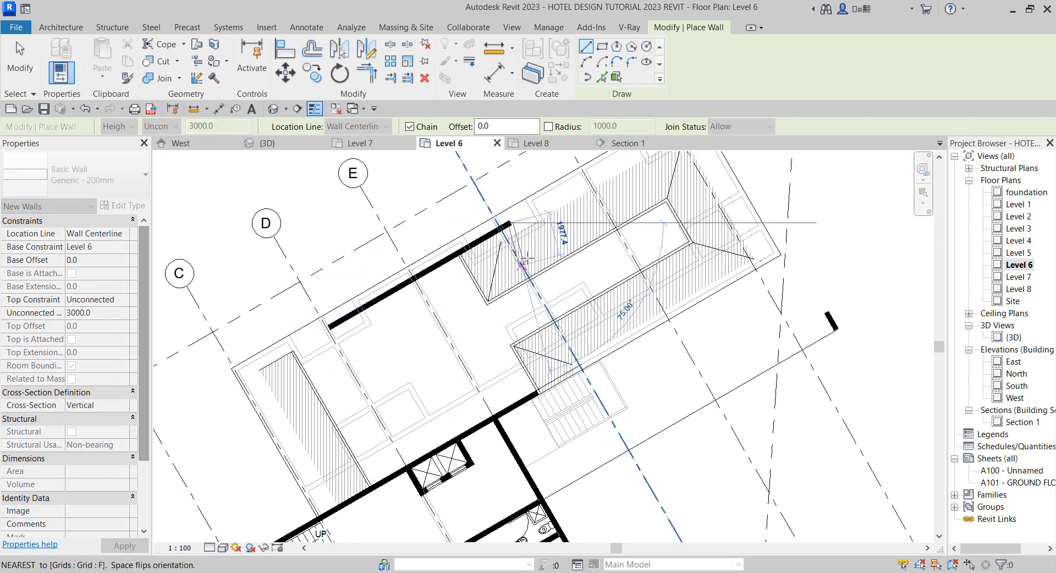
scroll(510, 223, "down", 5)
scroll(586, 267, "up", 3)
right_click(567, 242)
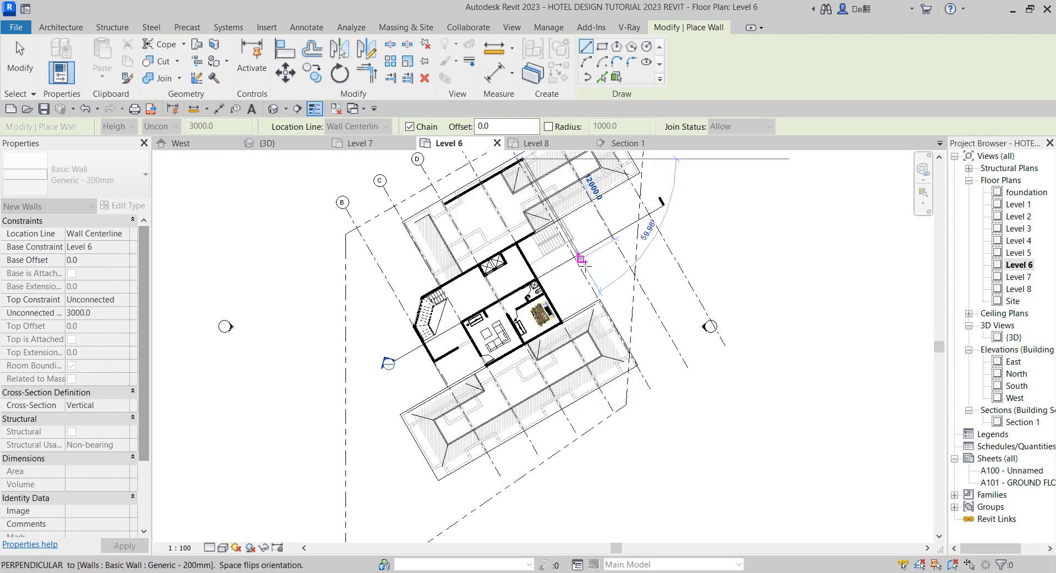
left_click(584, 254)
- Extend the living room's outer wall line toward grid B with a wall about 2700 mm long from its corner near the door
scroll(476, 367, "up", 5)
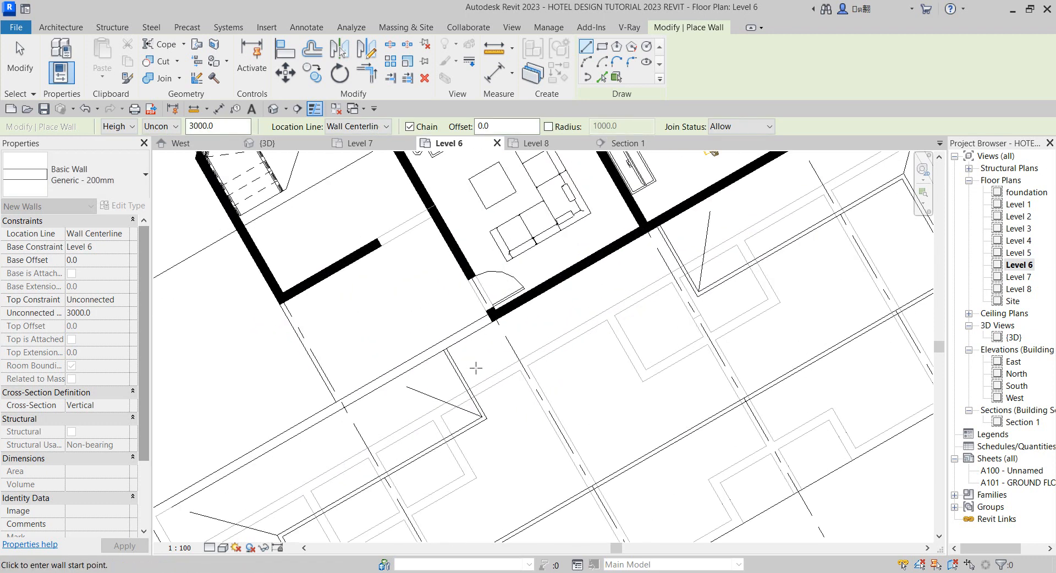
scroll(499, 319, "up", 2)
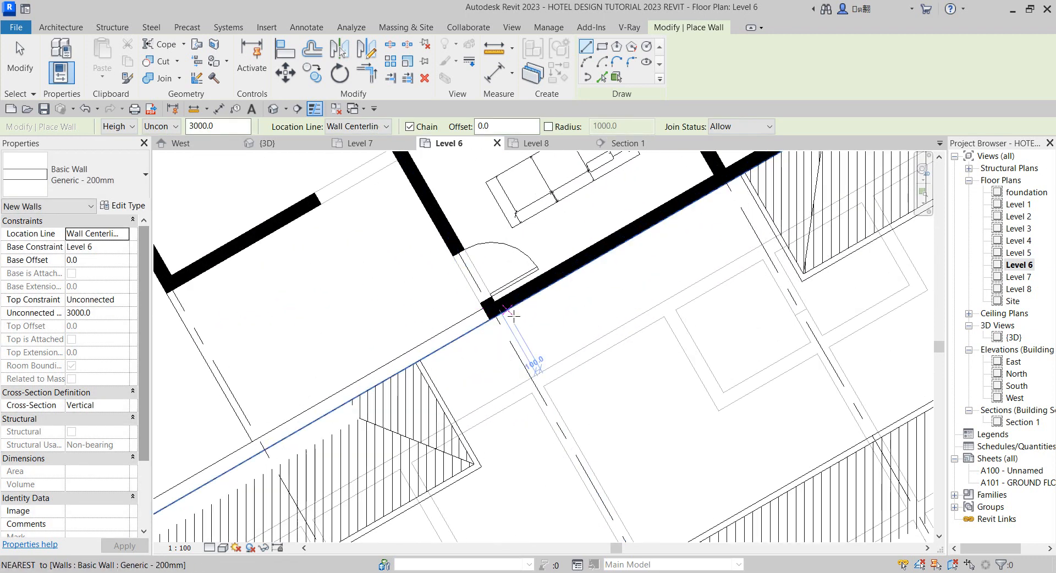
left_click(492, 311)
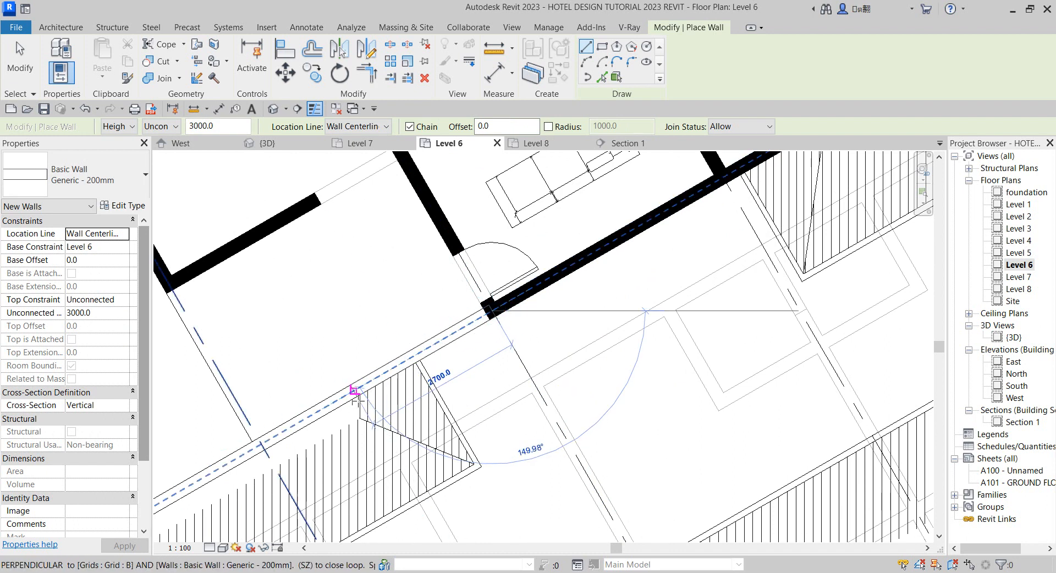
left_click(349, 394)
right_click(343, 304)
left_click(387, 314)
scroll(450, 387, "down", 3)
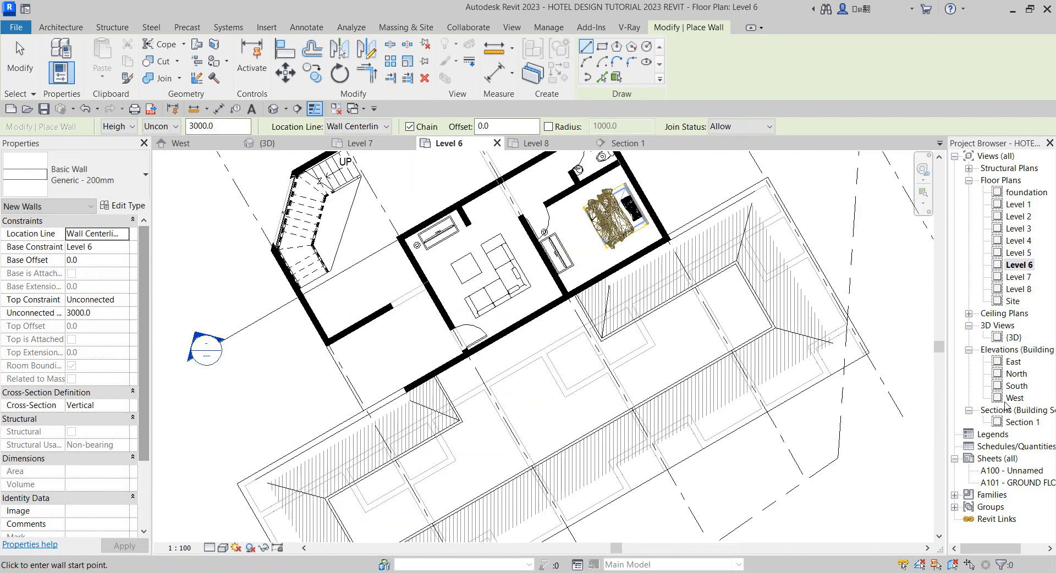
- Open the 3D view, select the new 9400 mm wall on the wing, and turn the model to face its gable opening
double_click(1014, 338)
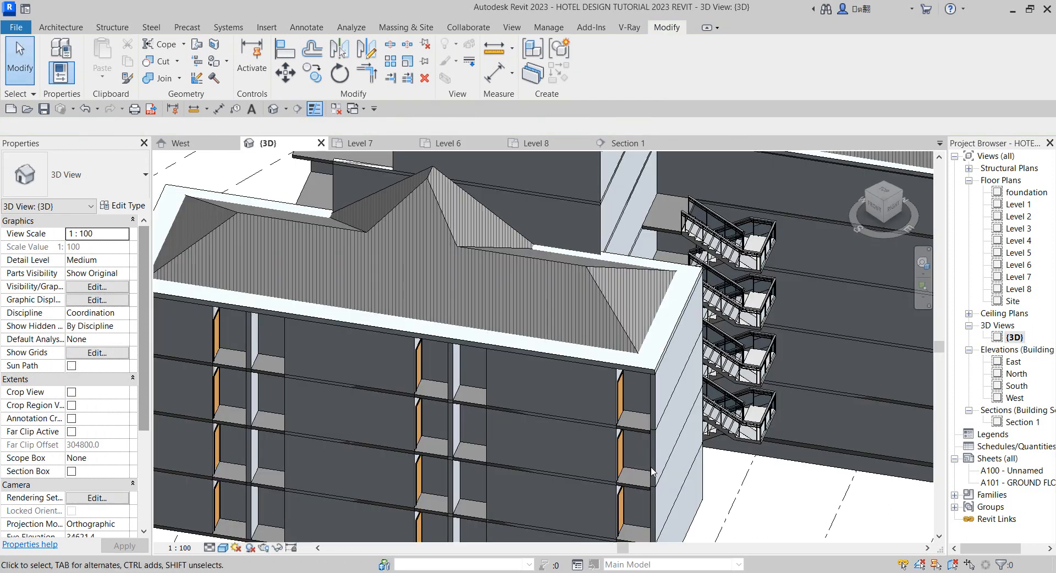
scroll(632, 441, "down", 3)
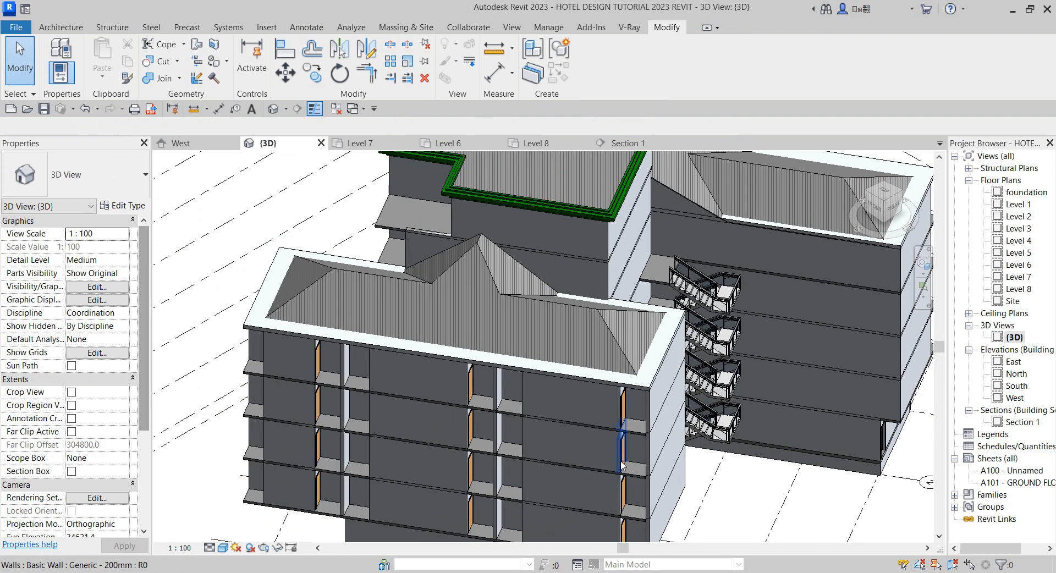
scroll(622, 462, "down", 2)
scroll(675, 264, "up", 2)
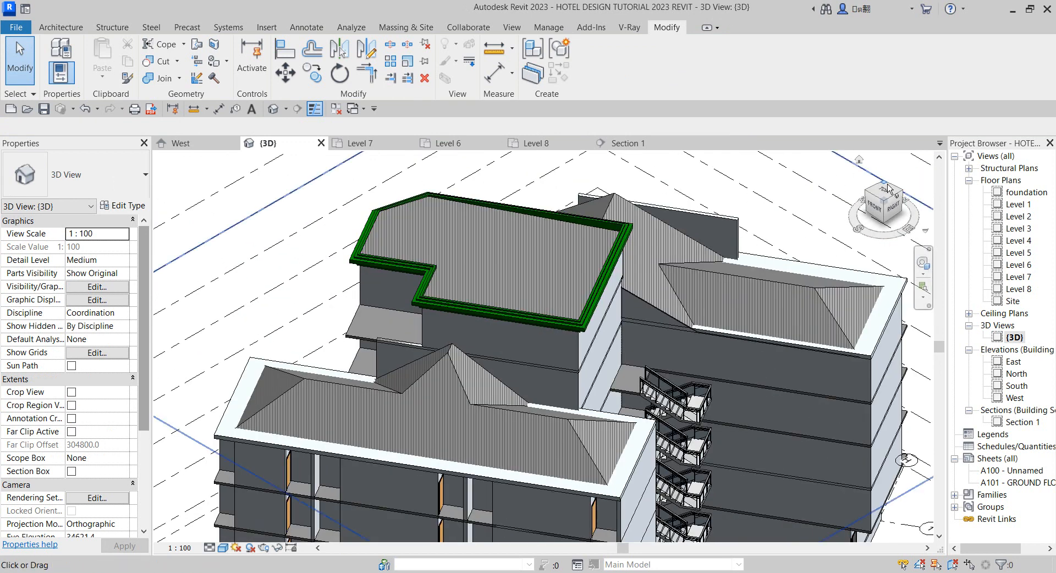
left_click(703, 210)
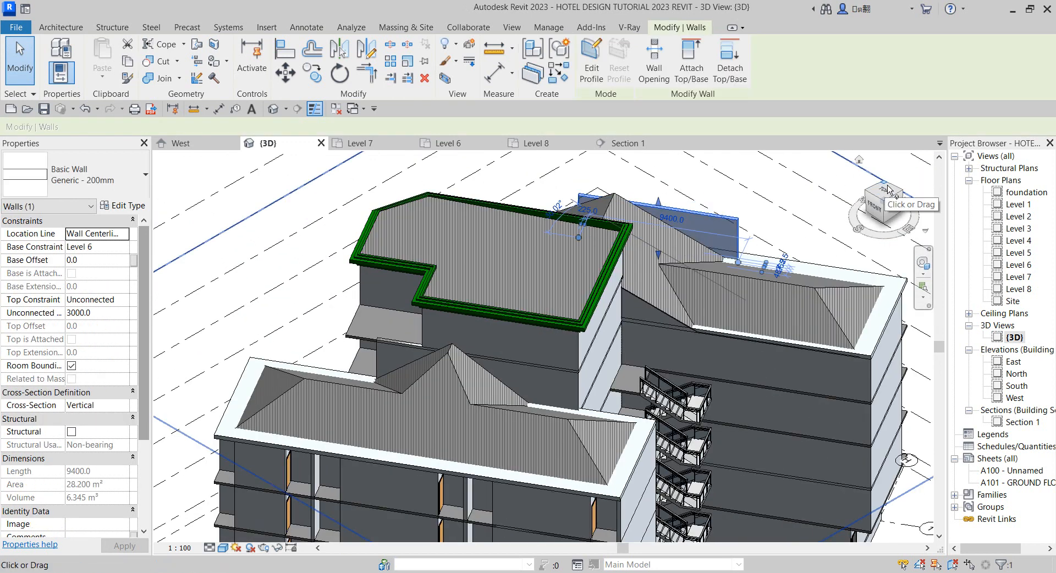
left_click(887, 190)
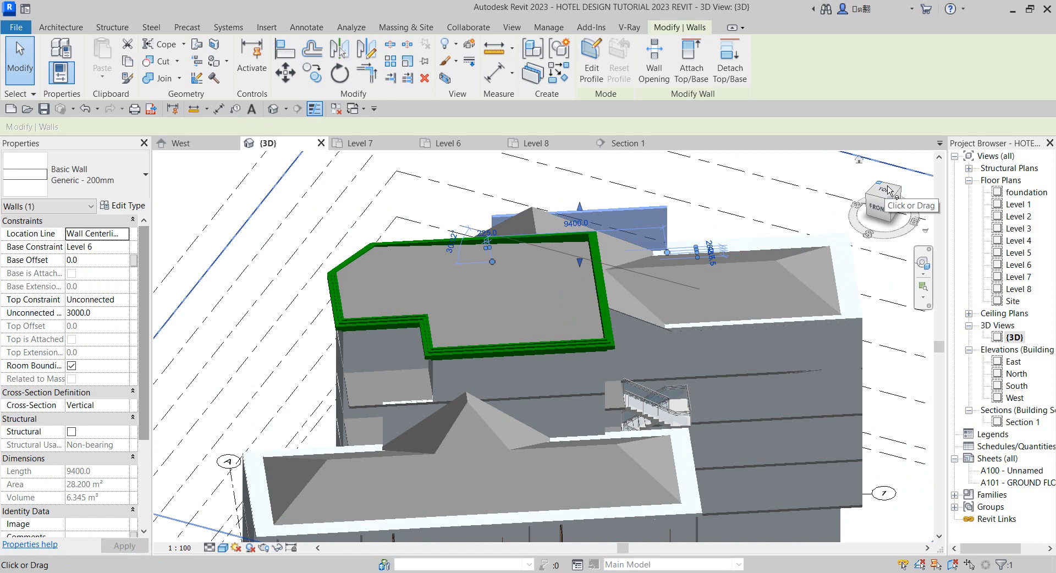
left_click(887, 190)
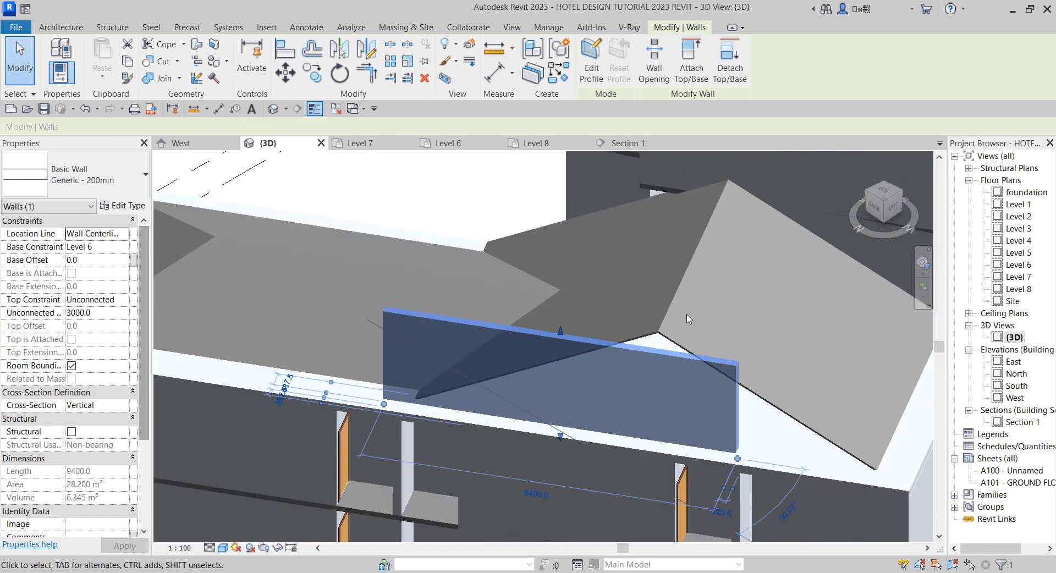
scroll(731, 397, "down", 3)
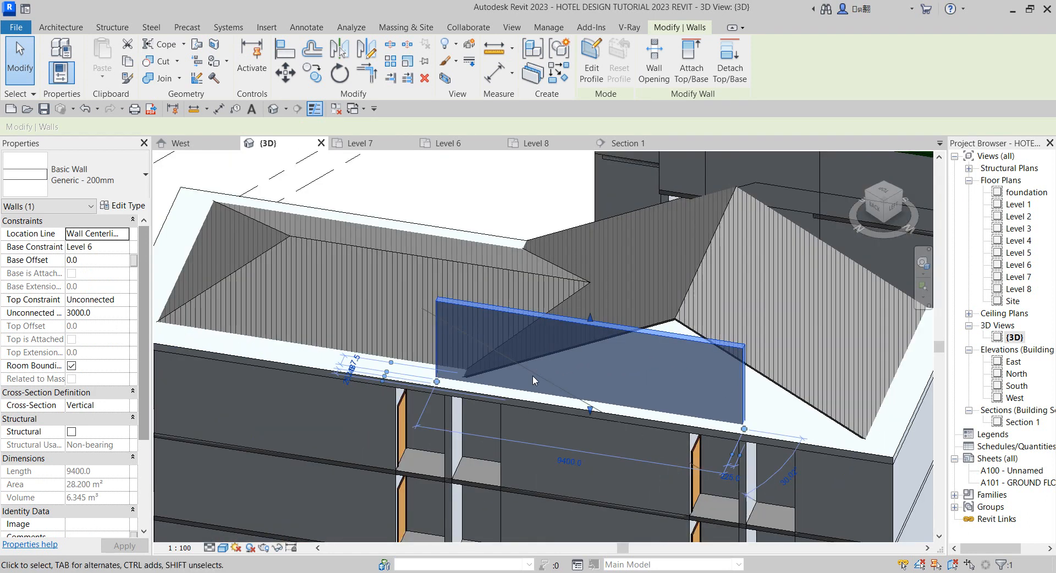
- Edit the gable wall's profile and pick both sloping roof underside edges as sketch lines
left_click(598, 76)
scroll(773, 381, "up", 3)
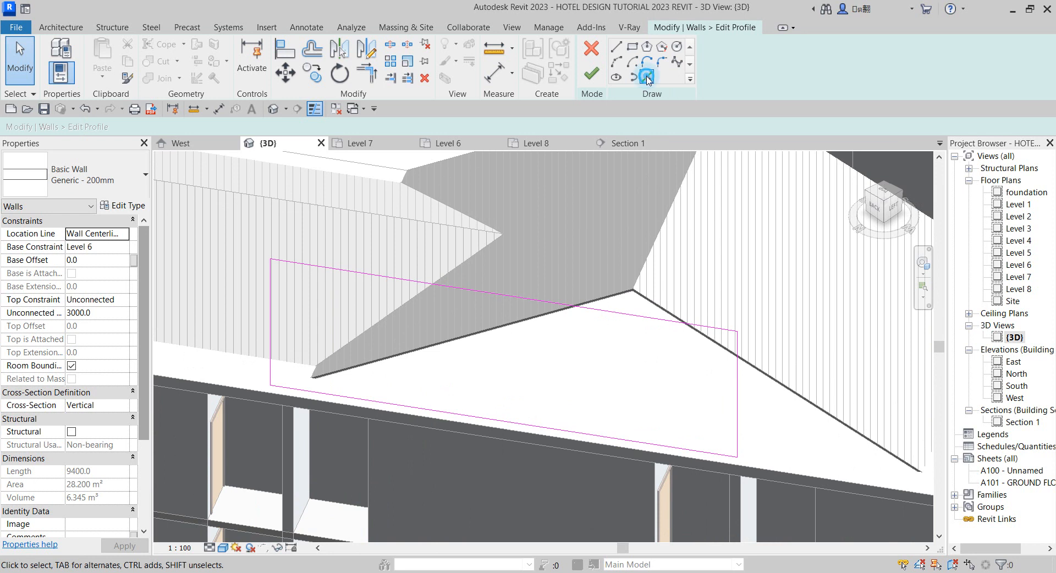
left_click(647, 77)
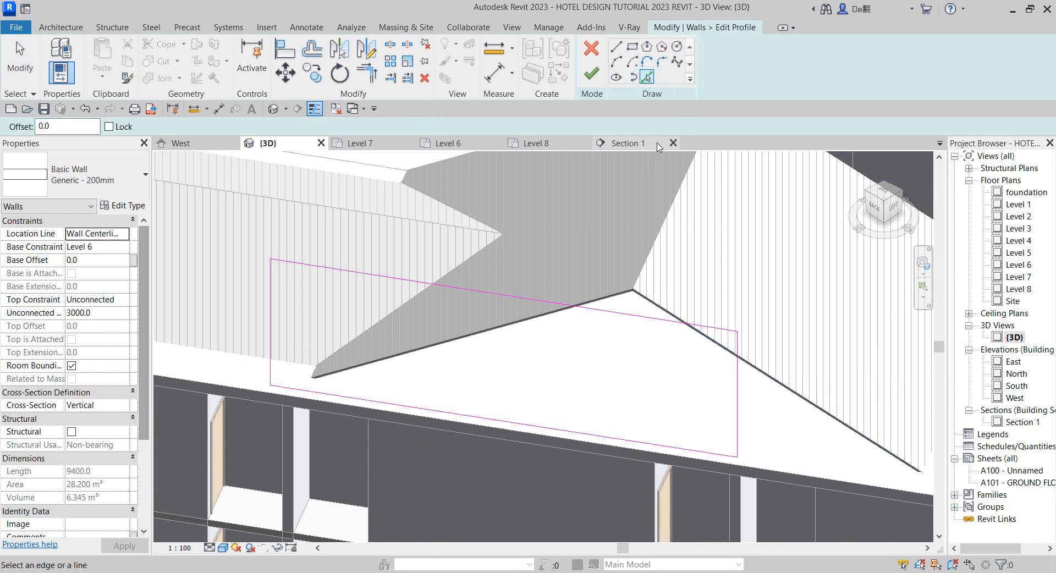
scroll(786, 396, "up", 3)
left_click(757, 399)
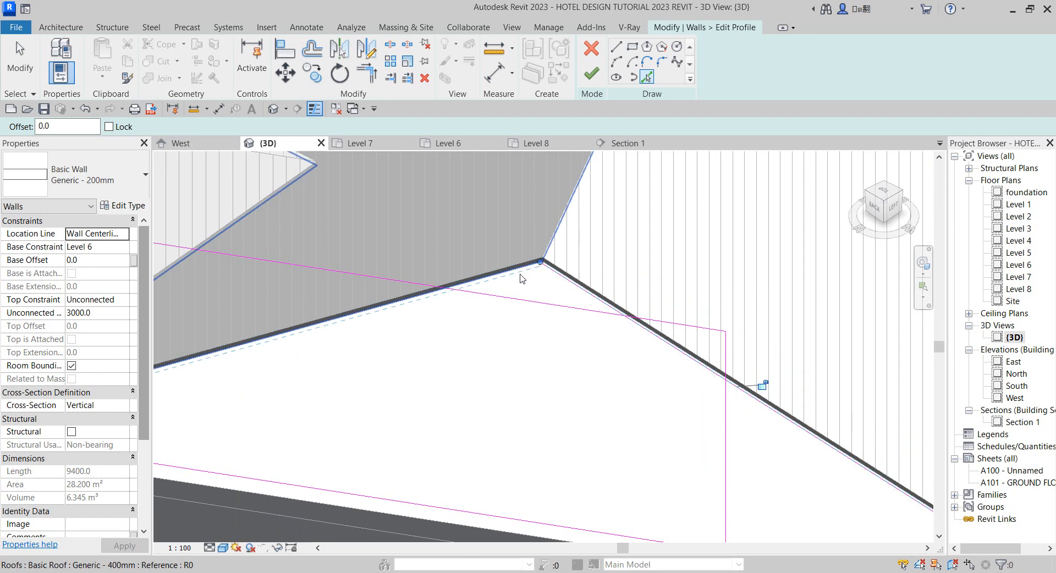
left_click(522, 279)
scroll(489, 385, "down", 3)
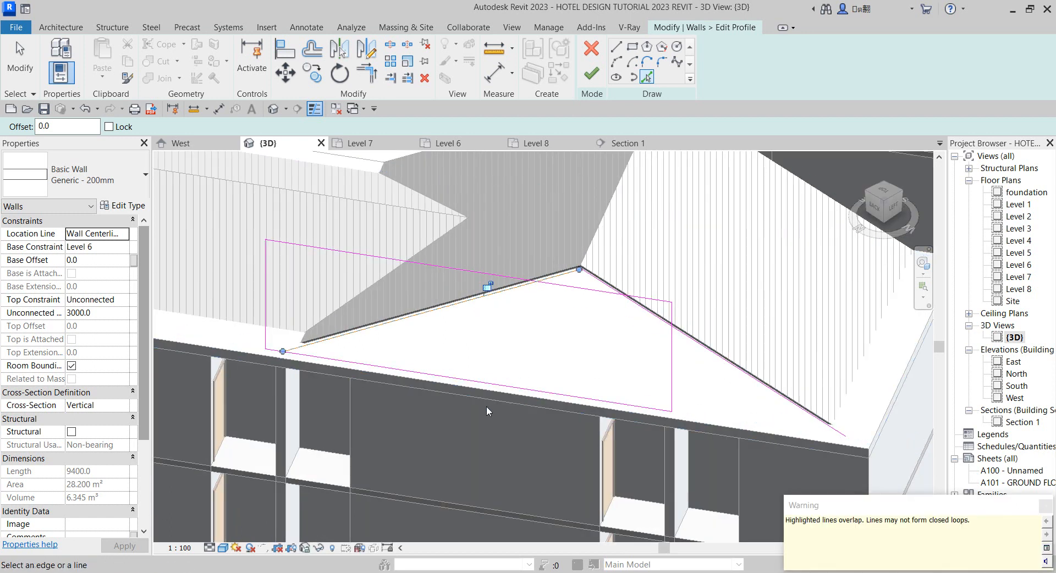
scroll(578, 425, "down", 2)
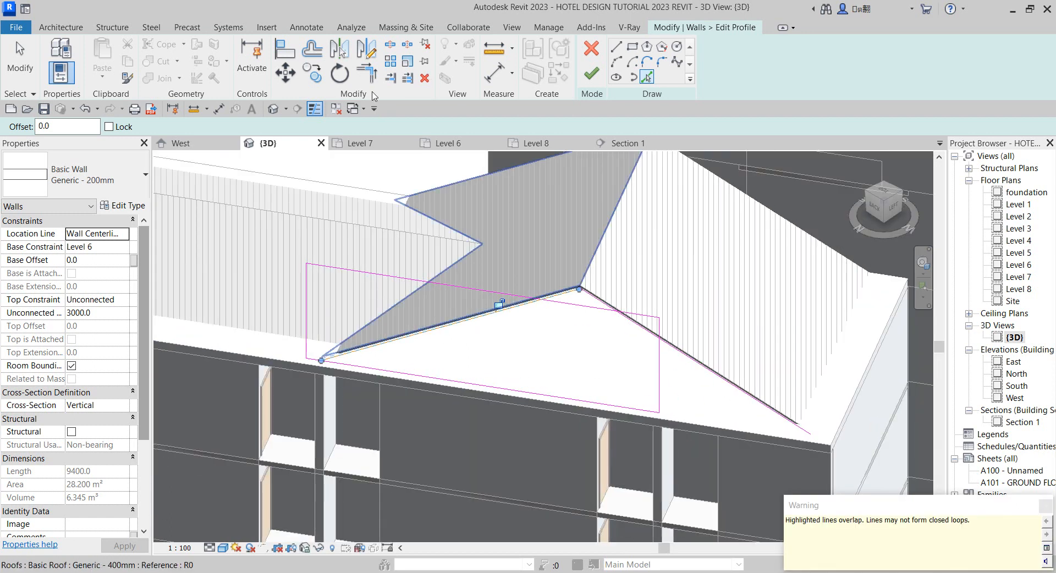
left_click(369, 76)
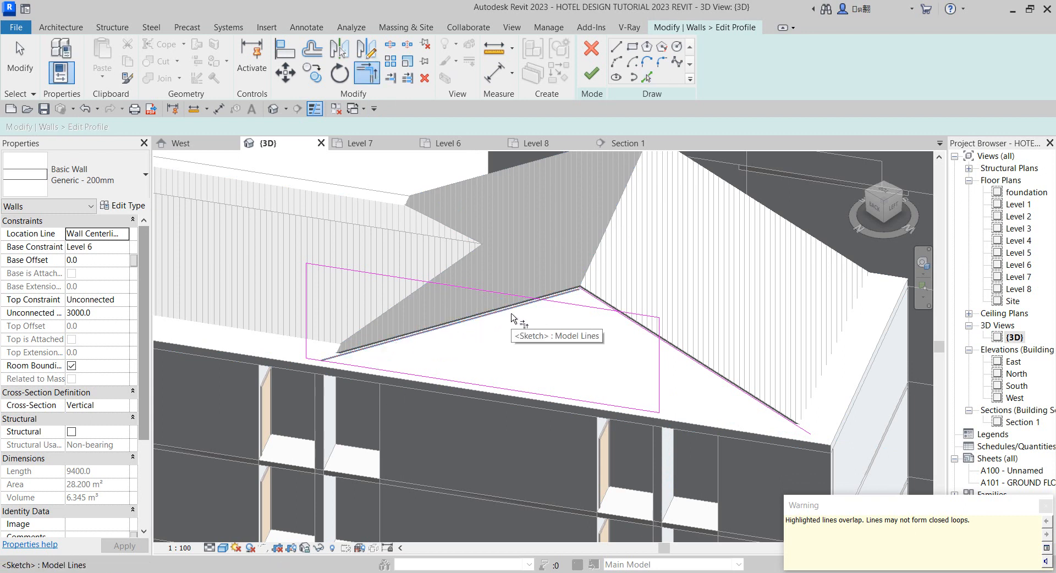
scroll(511, 318, "up", 3)
right_click(563, 330)
left_click(626, 338)
left_click(554, 305)
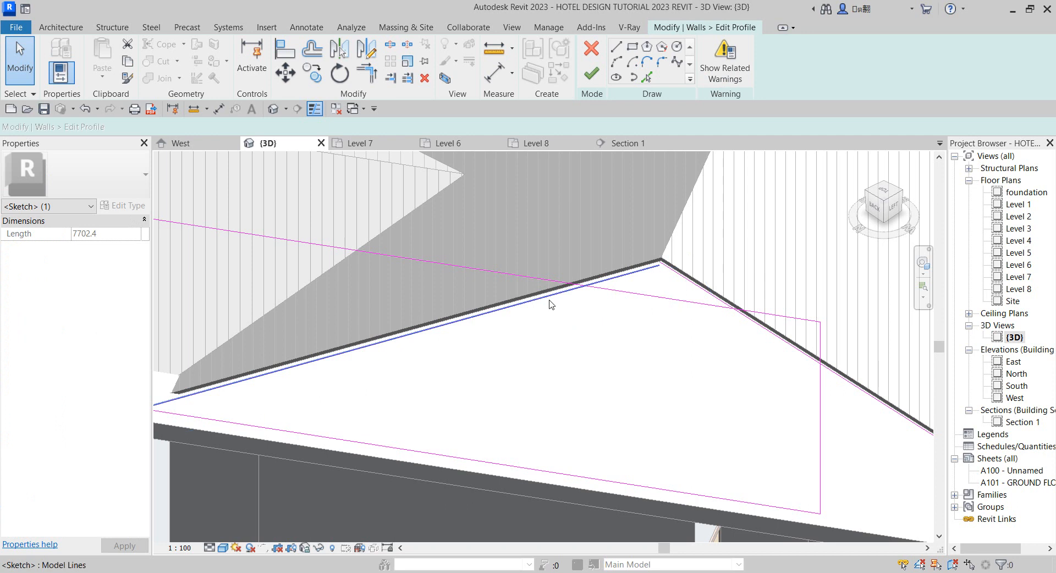
key("Escape")
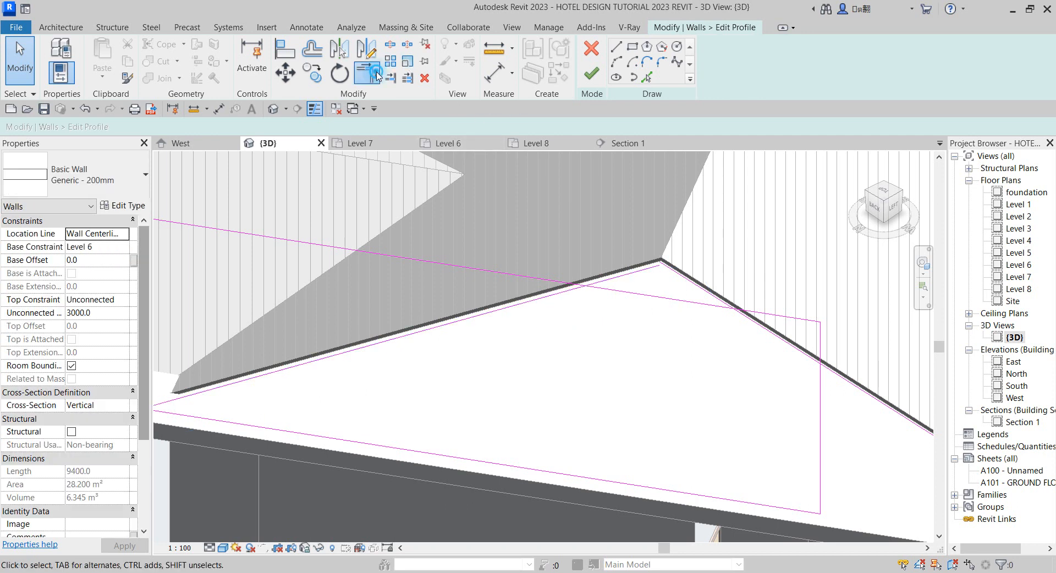
- Trim the two sloping sketch lines to each other at the apex and to the base line at both lower corners
left_click(377, 76)
left_click(648, 272)
left_click(680, 273)
scroll(633, 300, "down", 3)
left_click(680, 404)
left_click(782, 364)
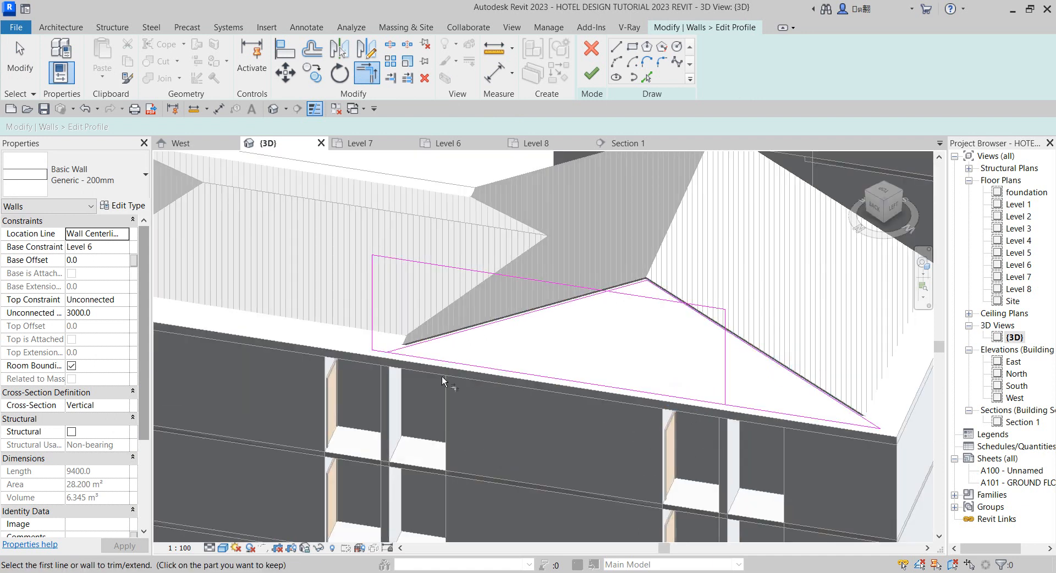
left_click(424, 145)
right_click(492, 187)
left_click(550, 193)
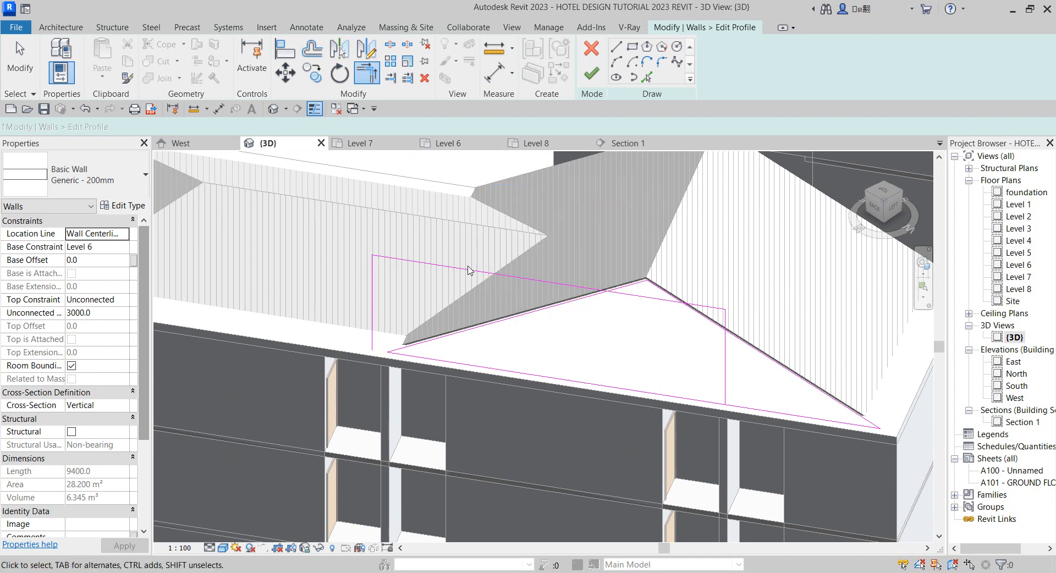
- Delete the original rectangle's top line and both vertical side lines, and finish the triangular wall profile
left_click(463, 268)
key("Delete")
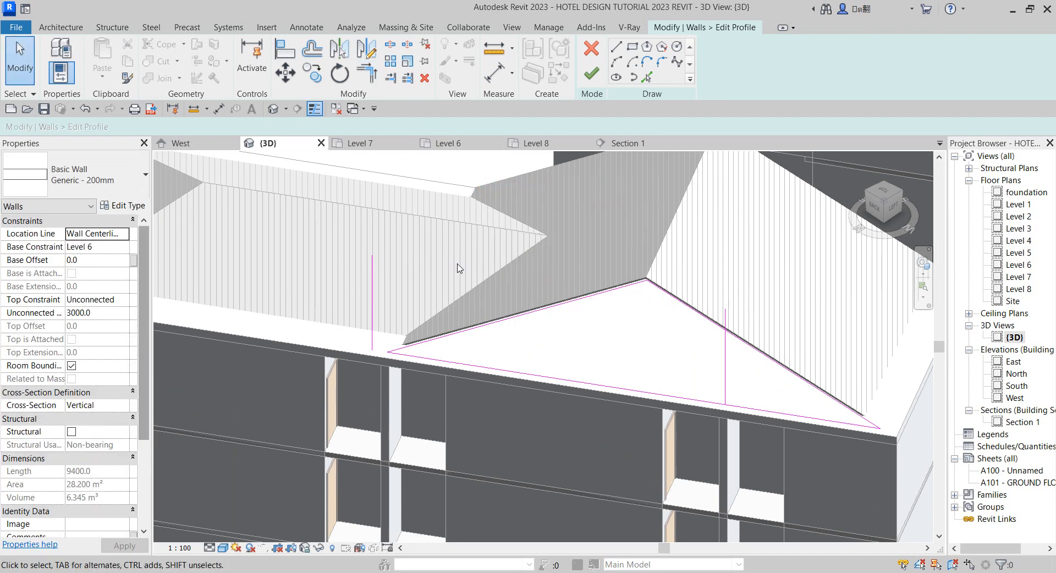
left_click(371, 283)
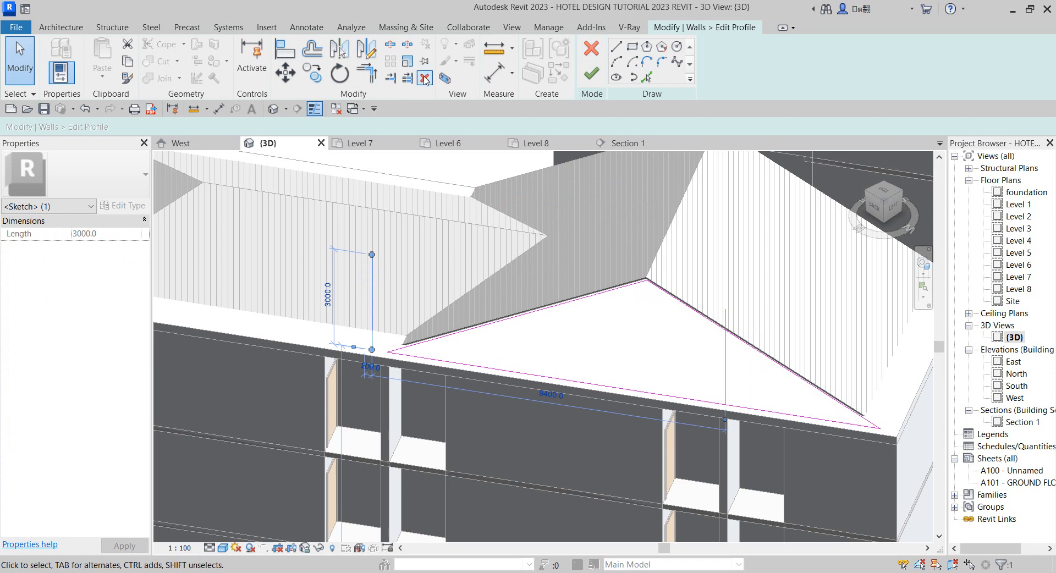
left_click(587, 82)
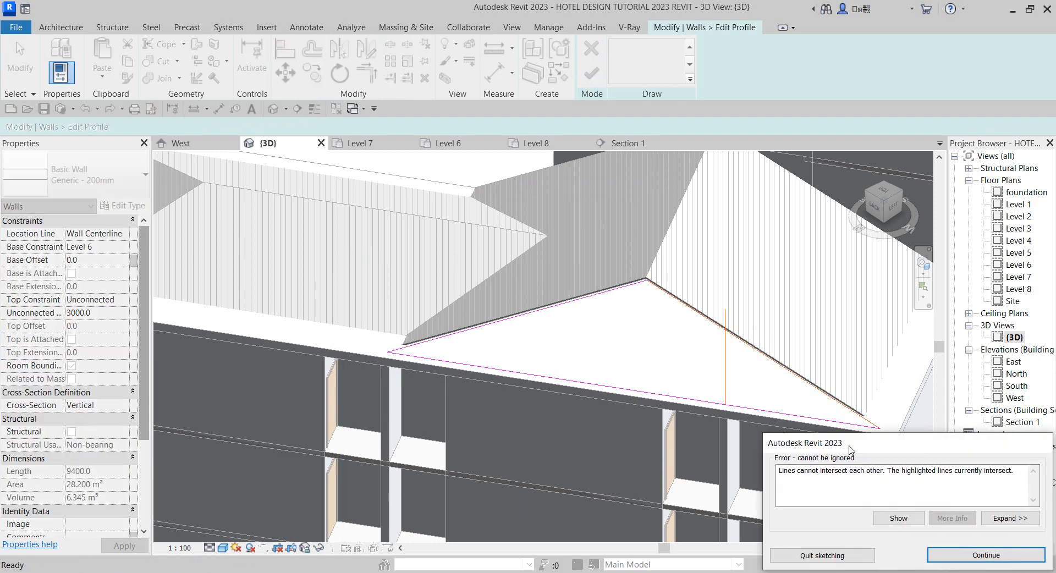
left_click(978, 557)
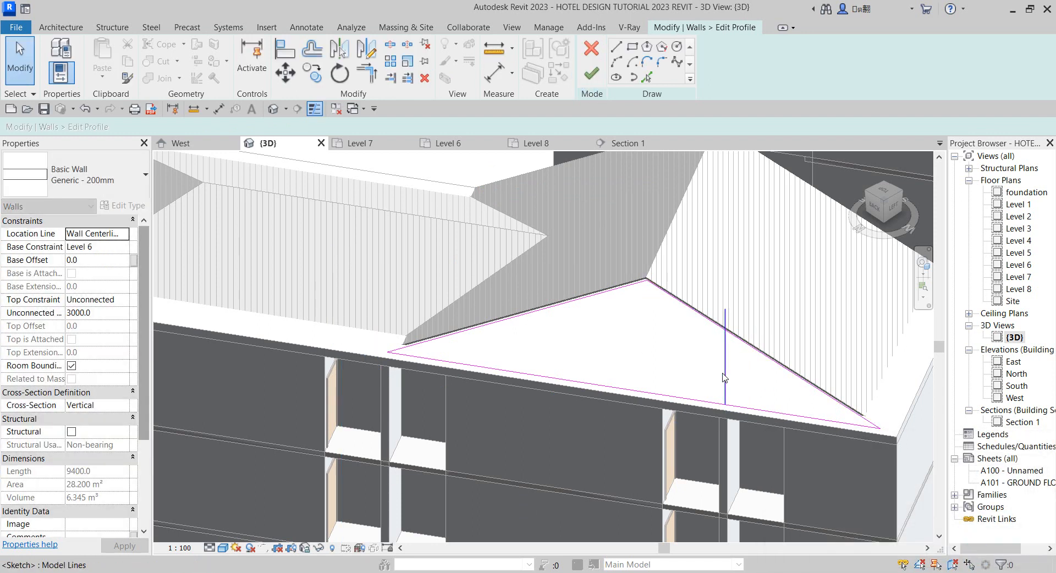
left_click(720, 374)
key("Delete")
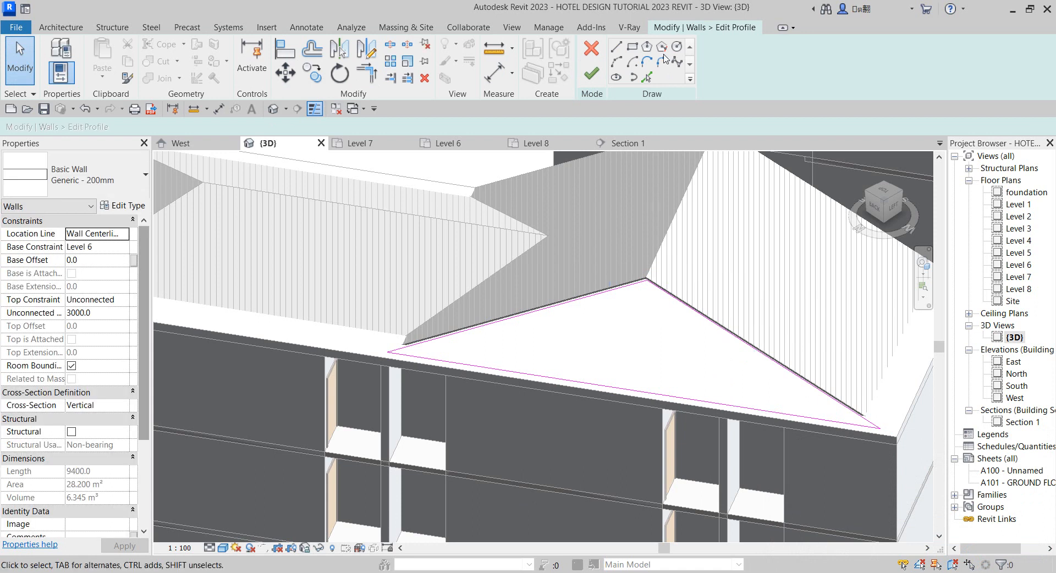
left_click(592, 74)
scroll(722, 329, "down", 5)
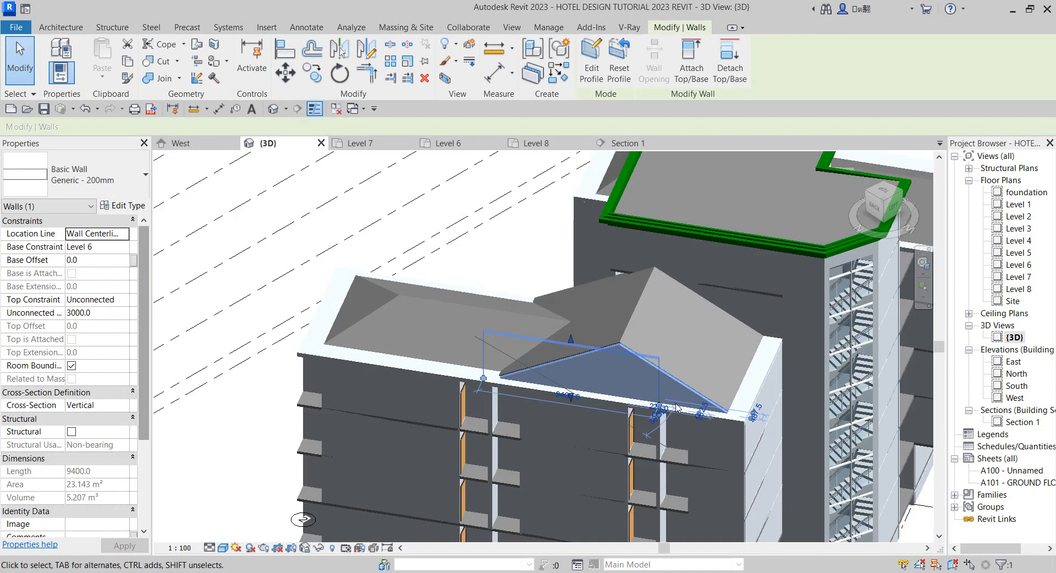
- Examine the finished triangular gable wall and the wing roof above it in the 3D view
left_click(722, 329)
scroll(641, 409, "up", 3)
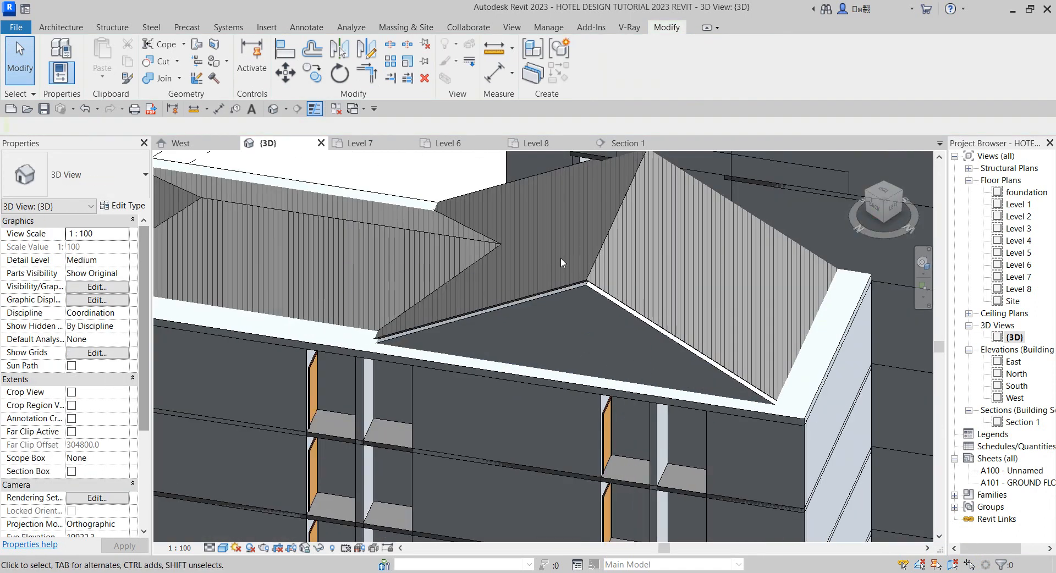
left_click(587, 291)
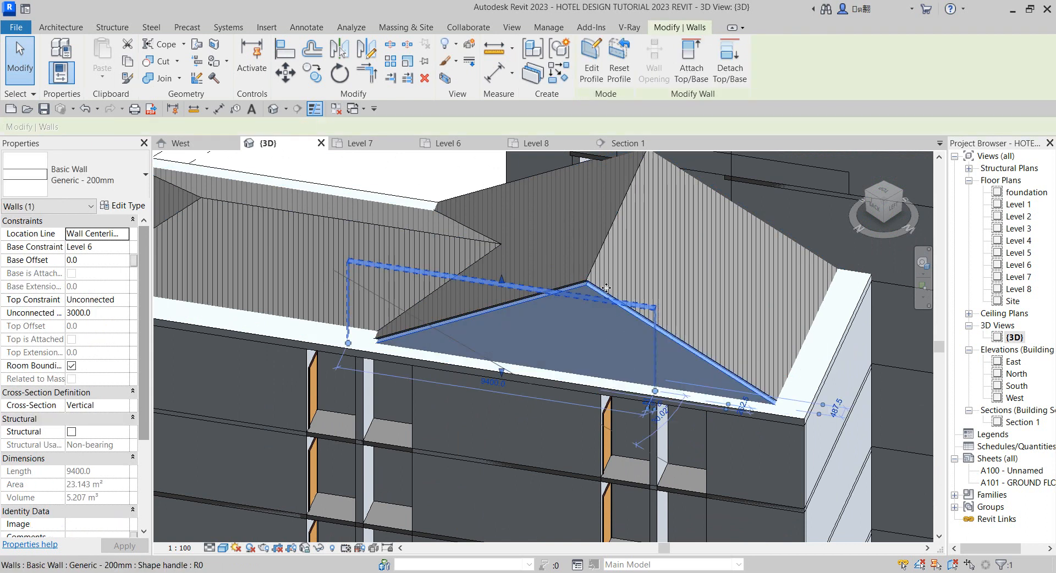
left_click(605, 257)
scroll(457, 417, "down", 5)
scroll(594, 362, "up", 3)
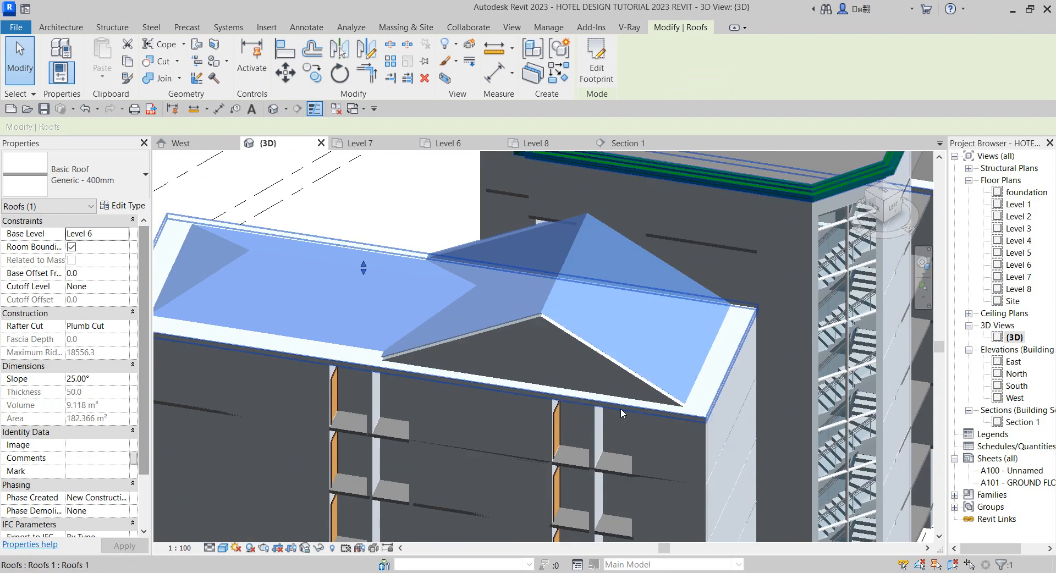
scroll(450, 425, "down", 5)
key("Escape")
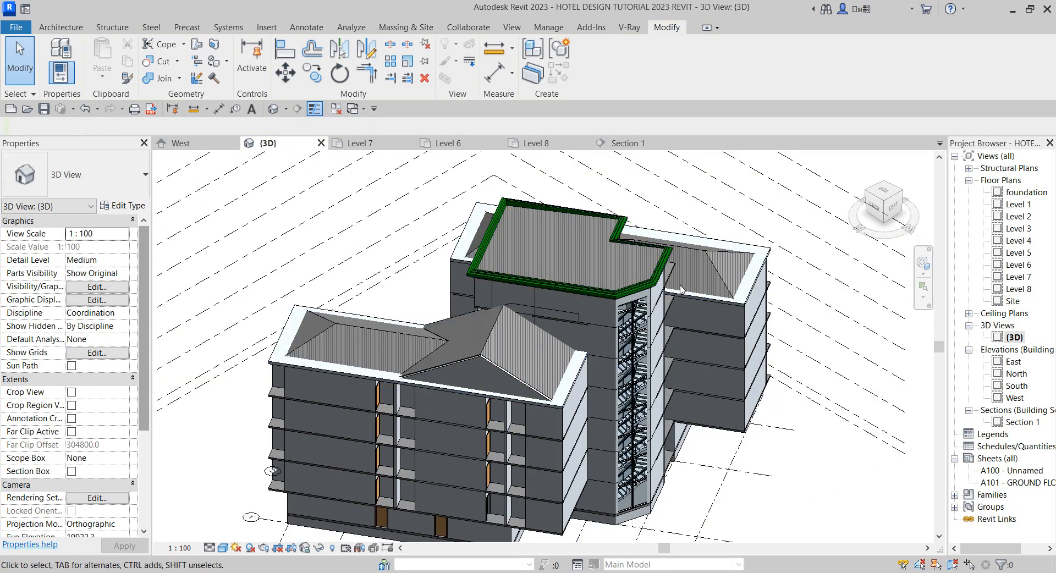
- Open the in-place edge sweep around the highest flat roof for editing and assign it the Aluminium(2) material
scroll(633, 247, "up", 4)
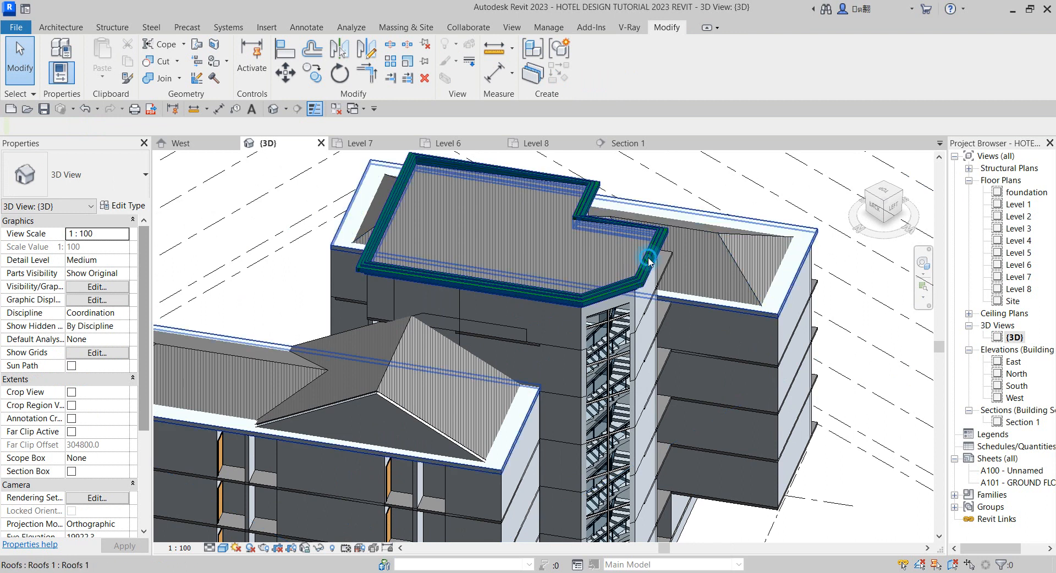
double_click(640, 275)
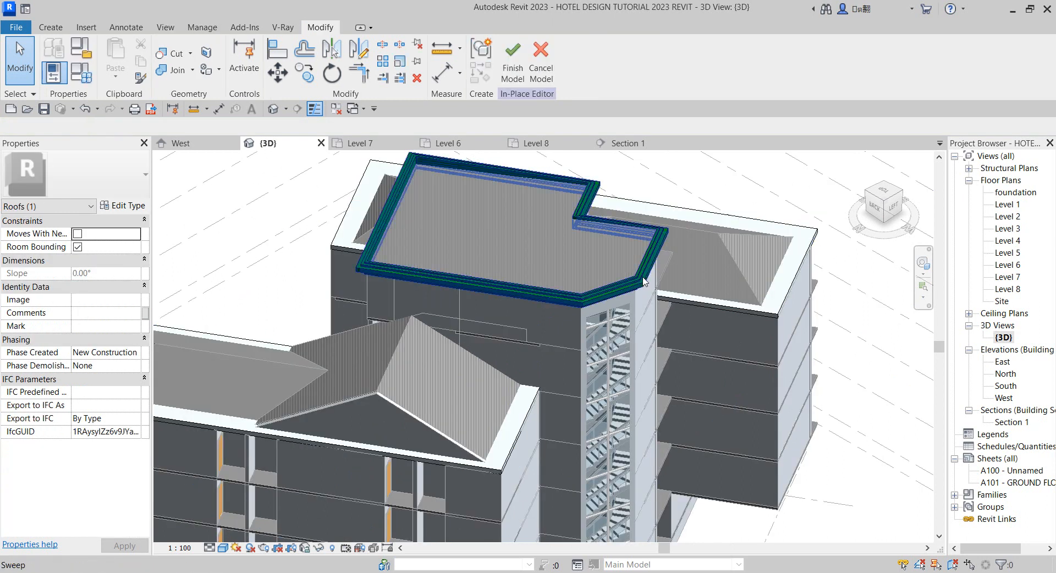
left_click(645, 282)
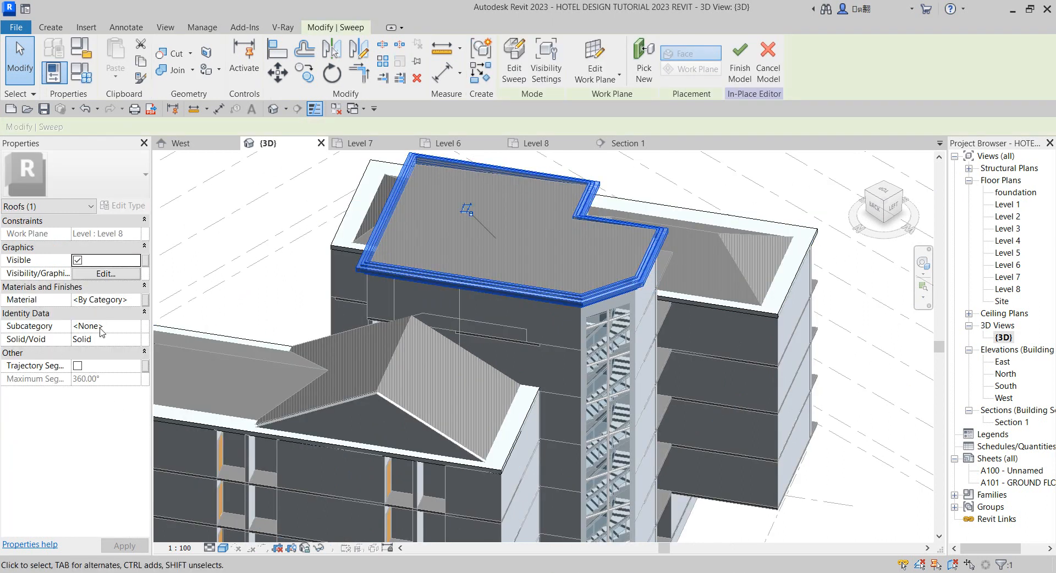
left_click(136, 300)
left_click(137, 301)
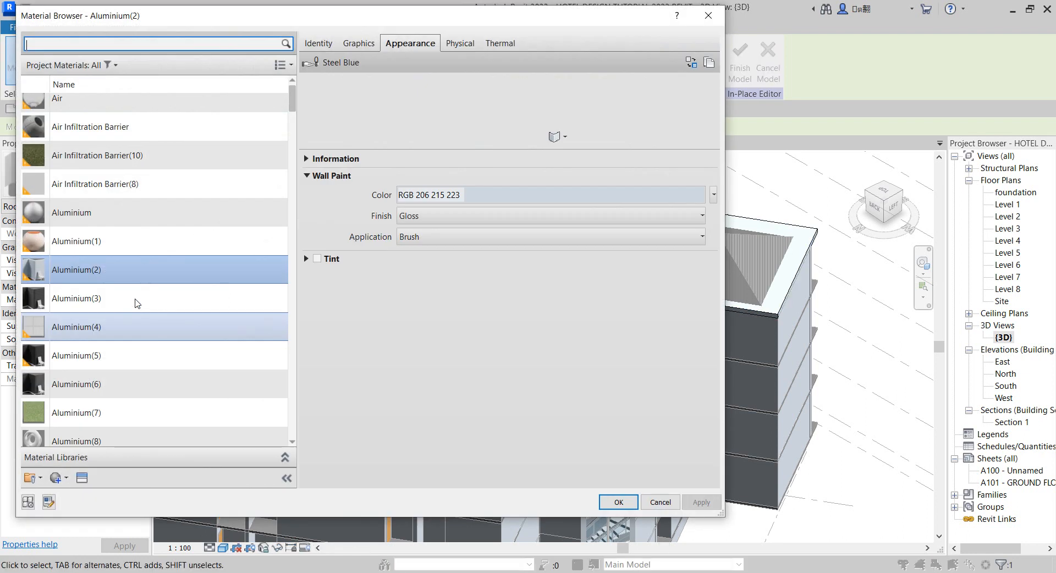
left_click(110, 270)
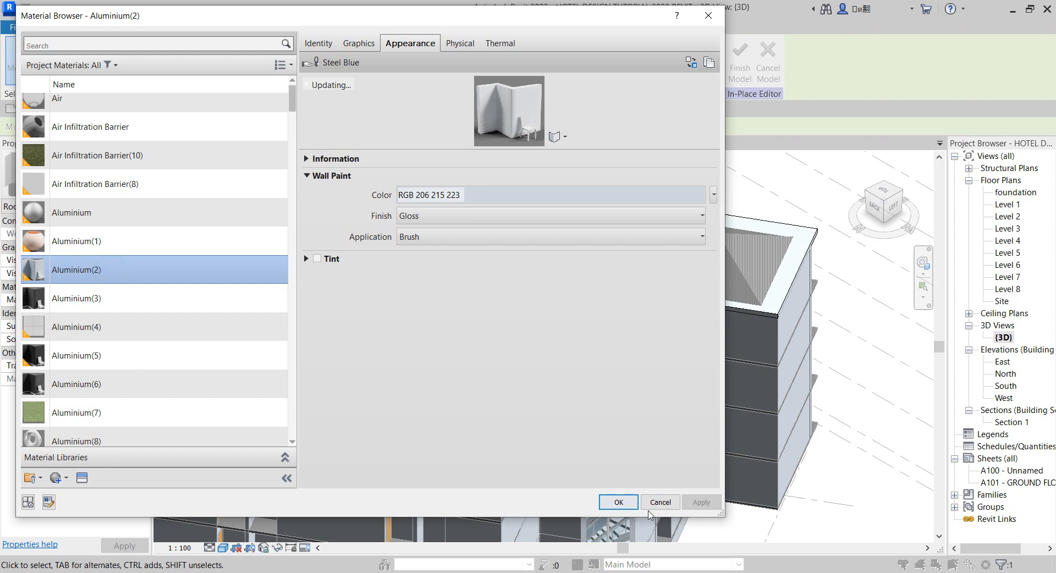
left_click(629, 503)
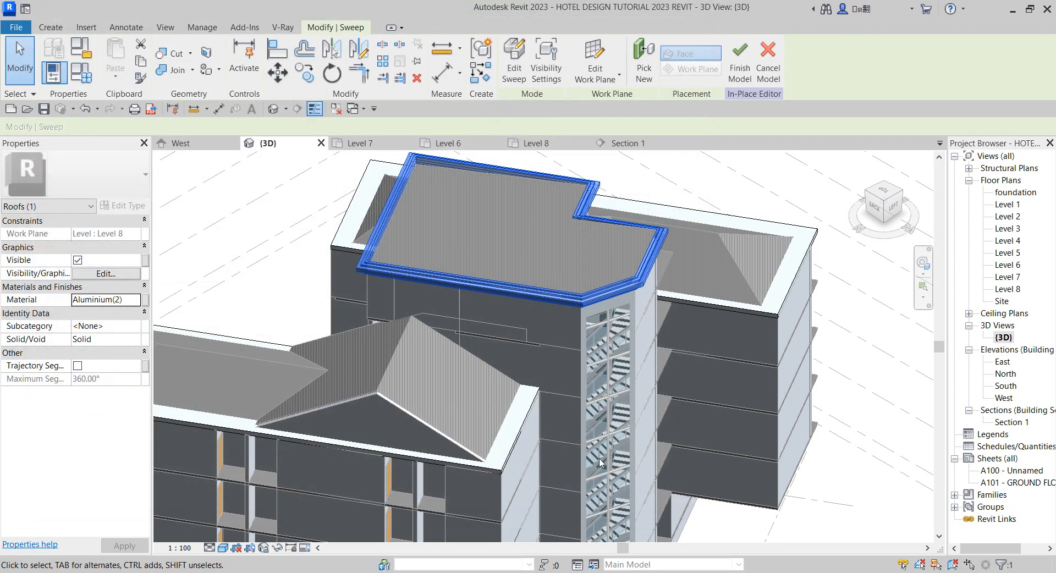
left_click(576, 358)
scroll(537, 329, "down", 5)
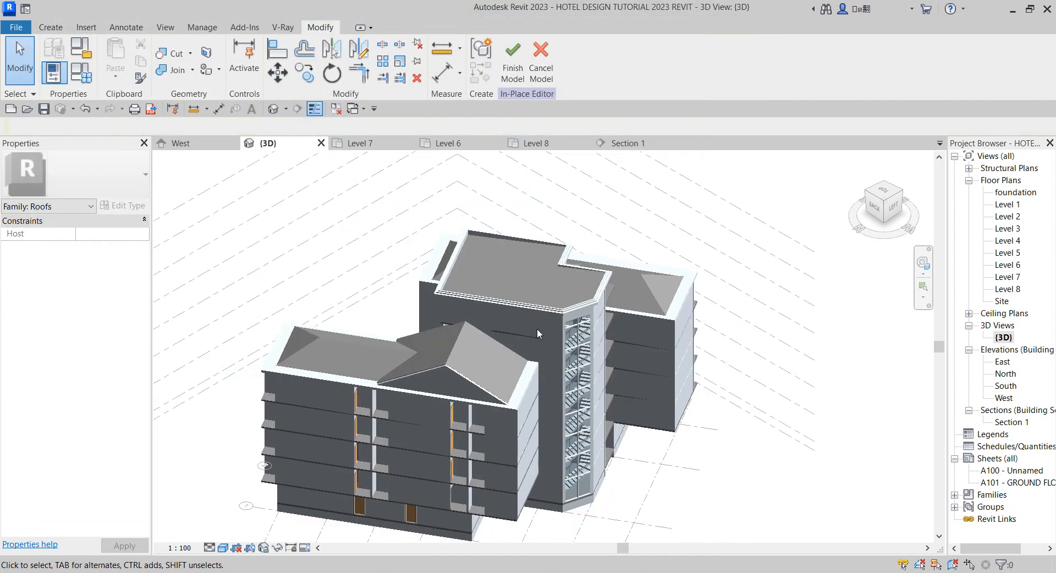
- Open the West elevation and finish the in-place roof edge model
scroll(667, 375, "up", 5)
scroll(668, 376, "down", 5)
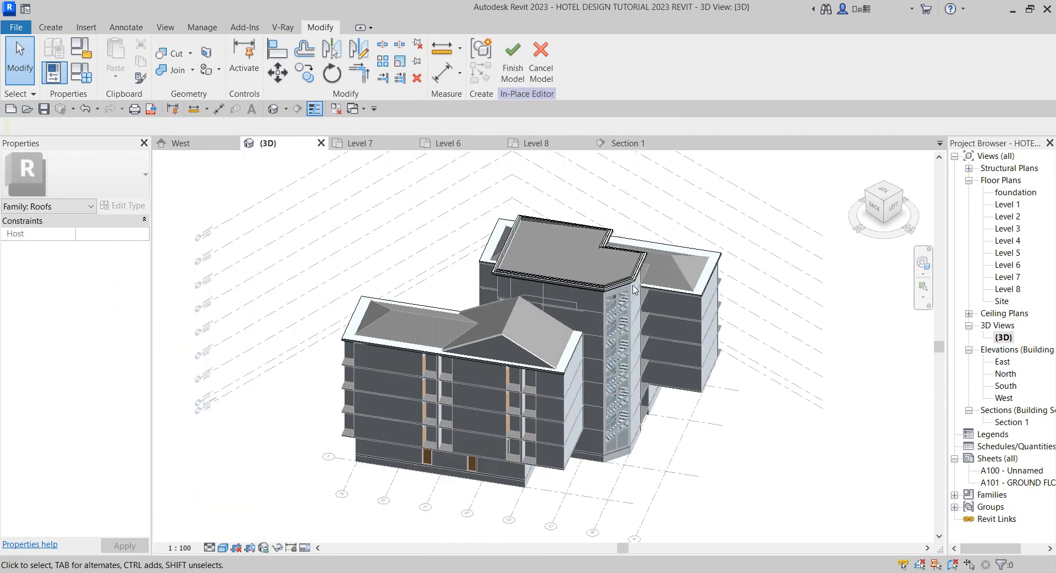
scroll(644, 286, "up", 5)
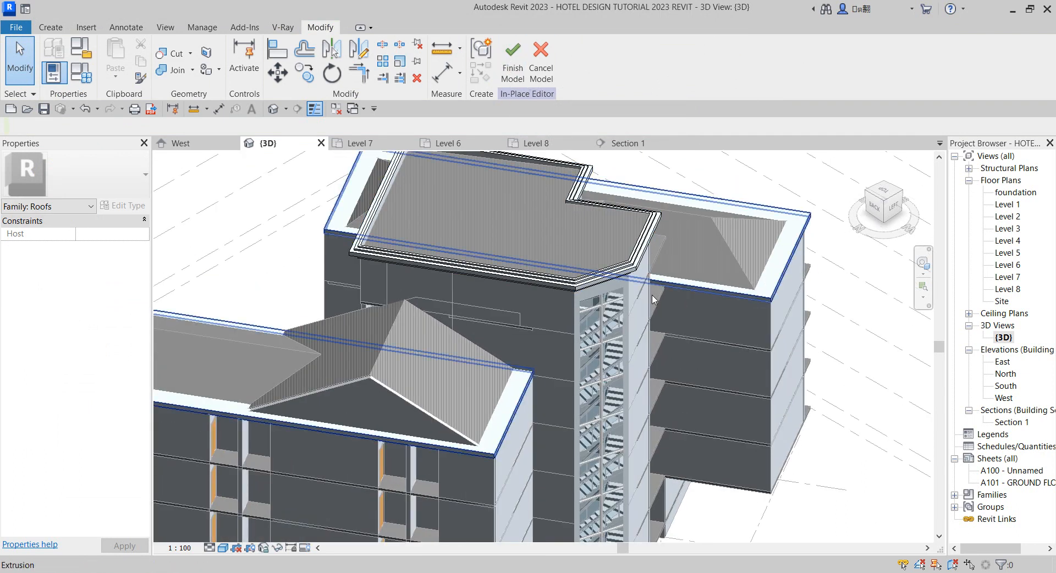
scroll(668, 309, "down", 3)
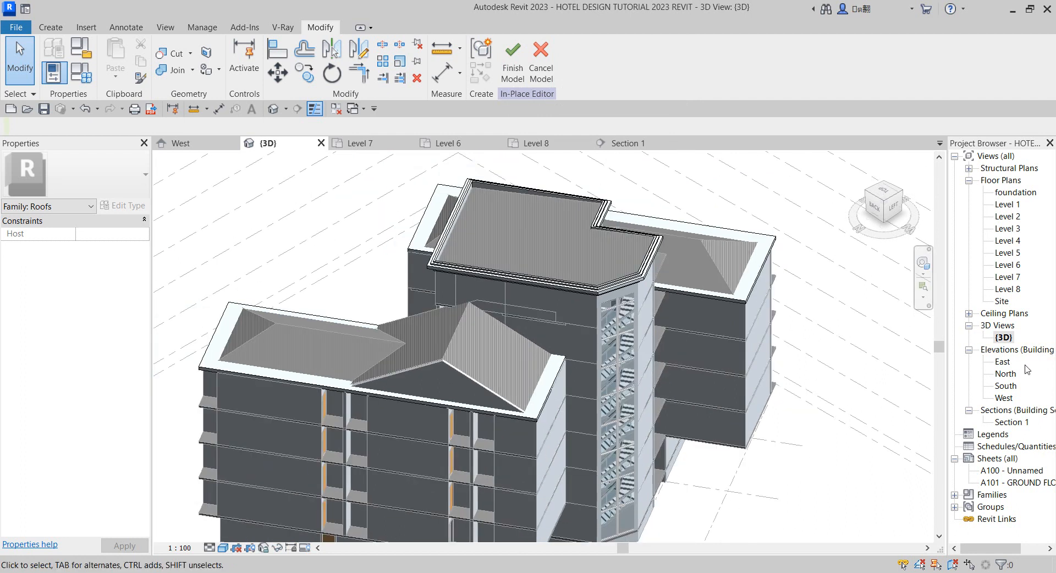
double_click(1004, 398)
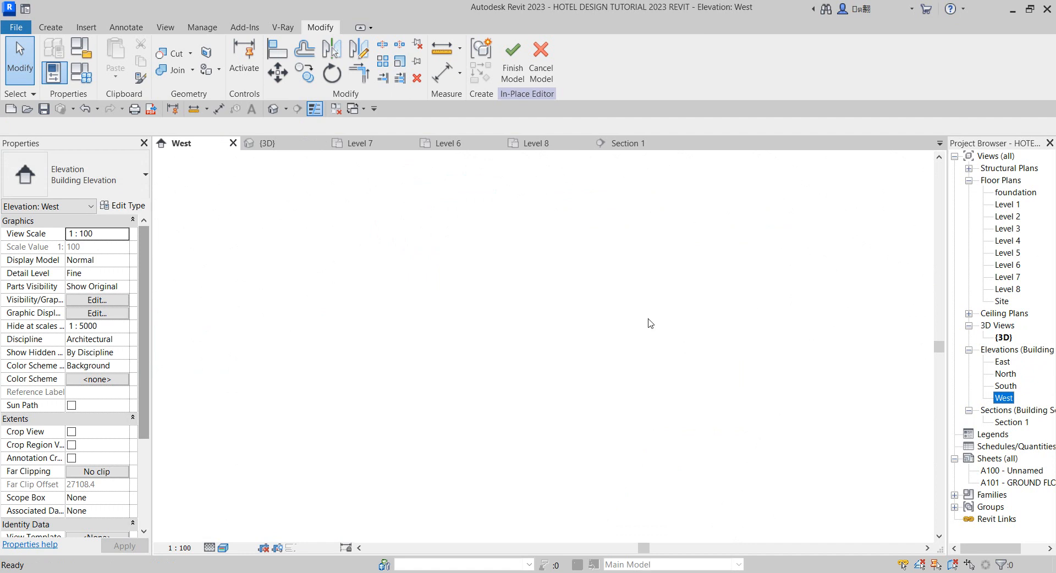
scroll(751, 320, "up", 3)
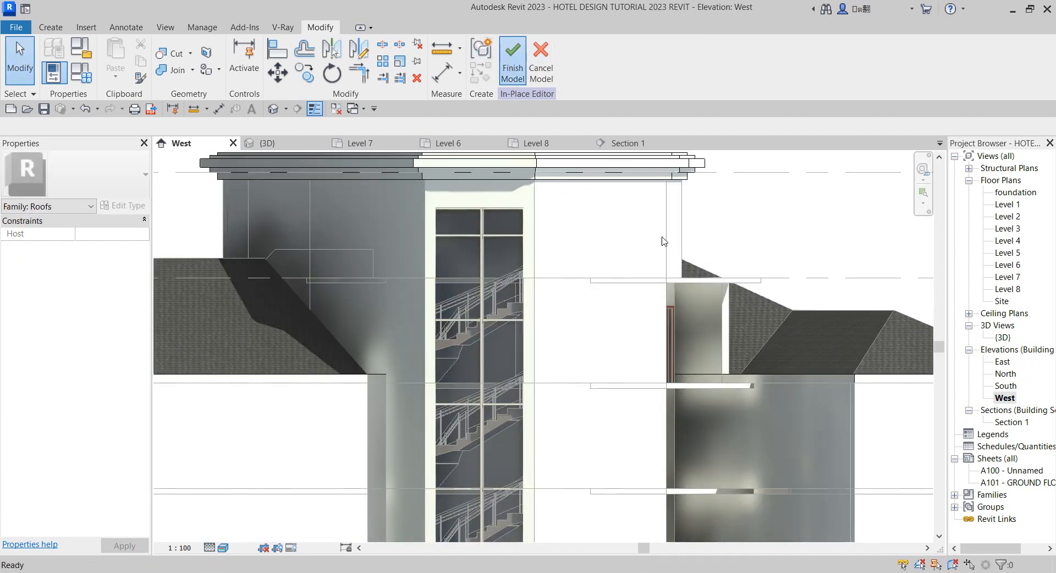
left_click(513, 72)
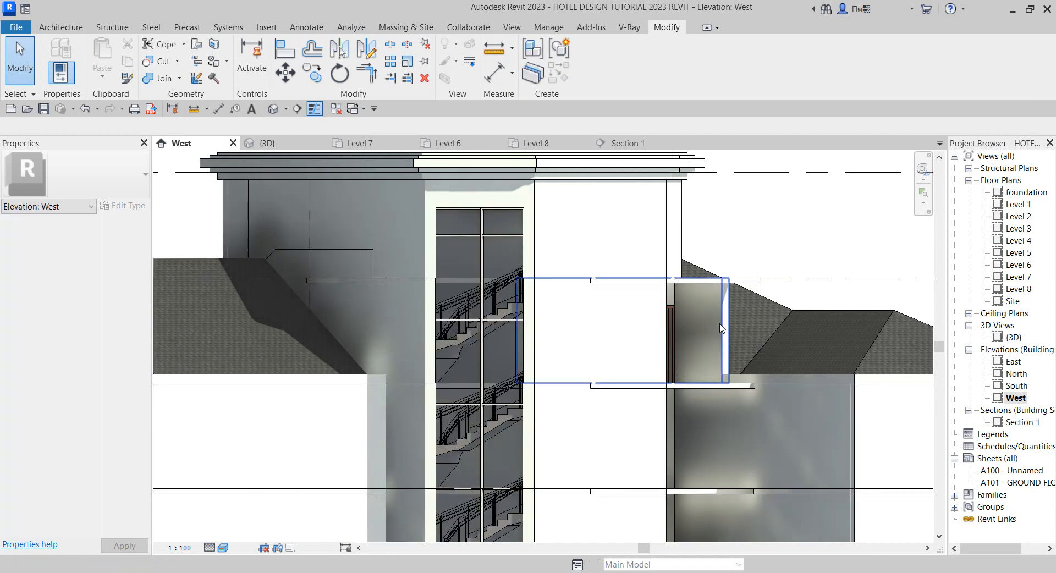
- Edit the profile of the Level 6 wall beside the stair tower and pick the adjacent sloping roof edge as a sketch line
left_click(720, 323)
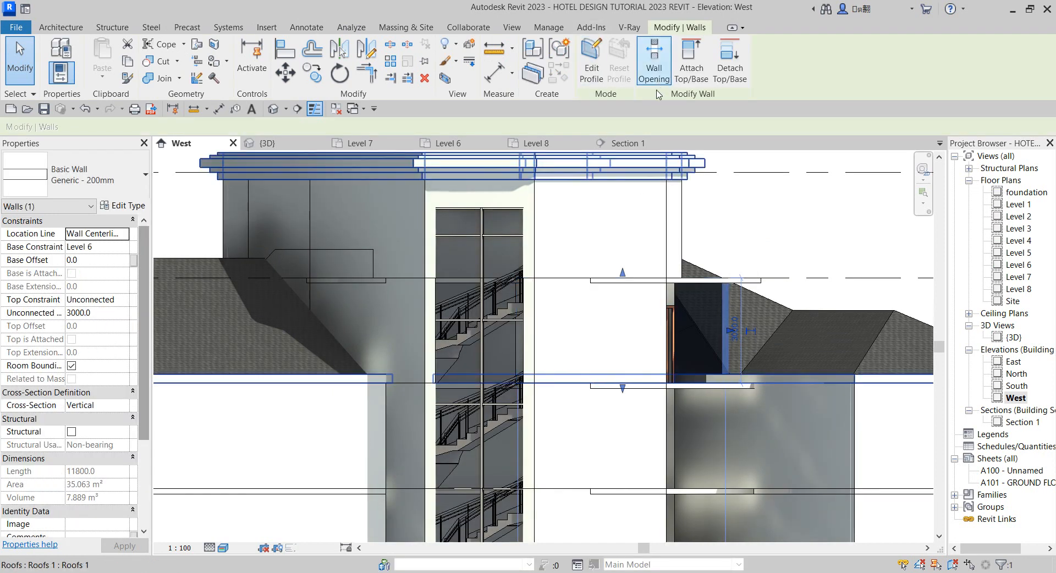
left_click(591, 60)
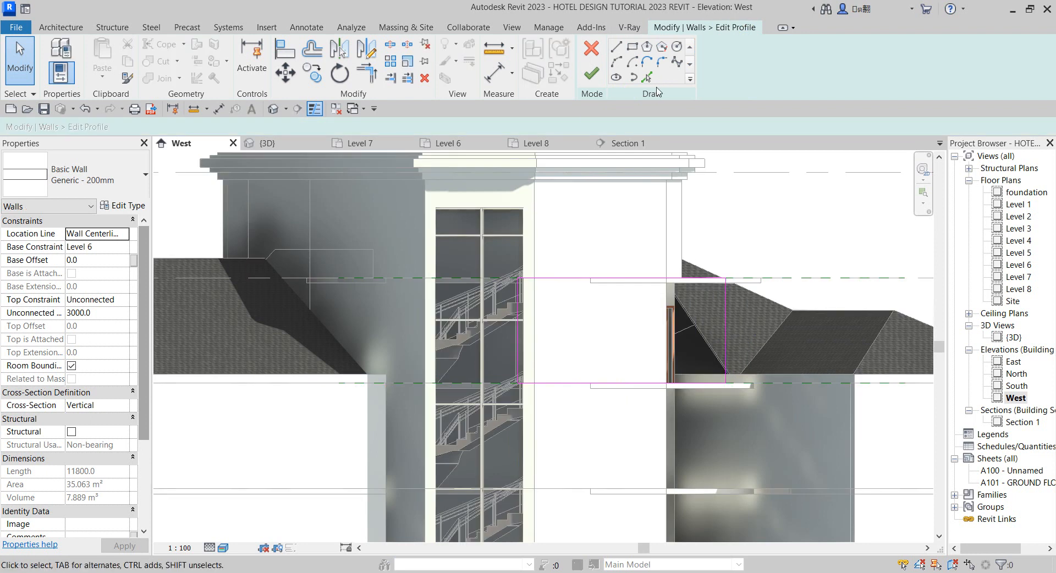
left_click(647, 77)
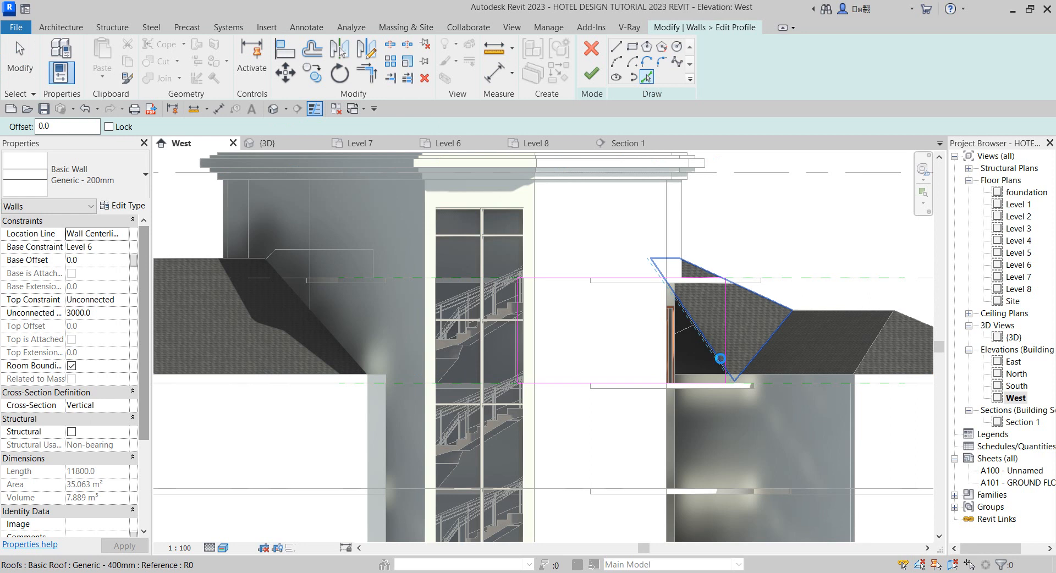
left_click(712, 355)
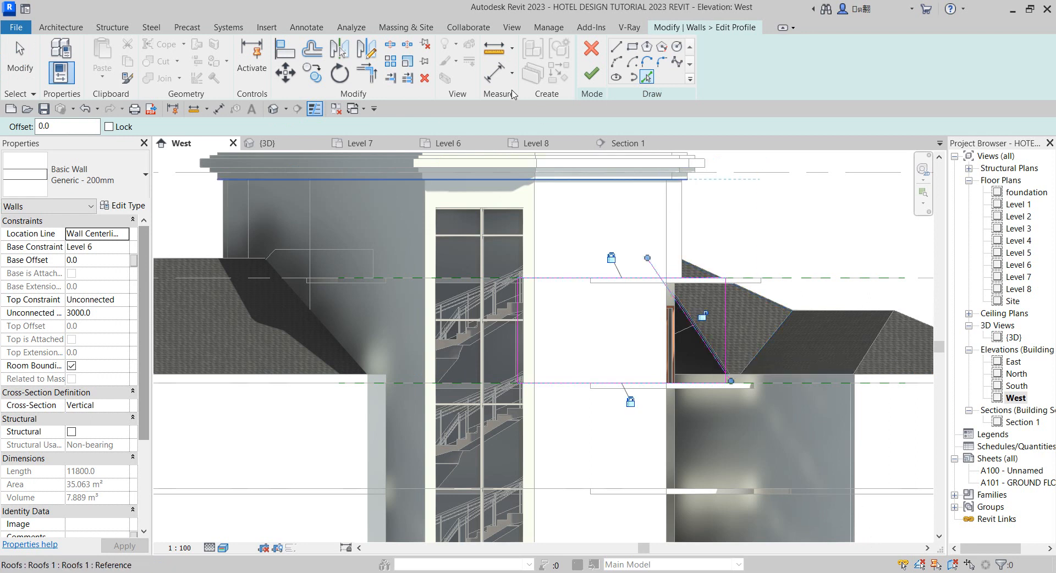
- Trim the sloping sketch line to the profile's top line and outer vertical line, and finish the wall profile
left_click(367, 72)
left_click(619, 279)
left_click(683, 311)
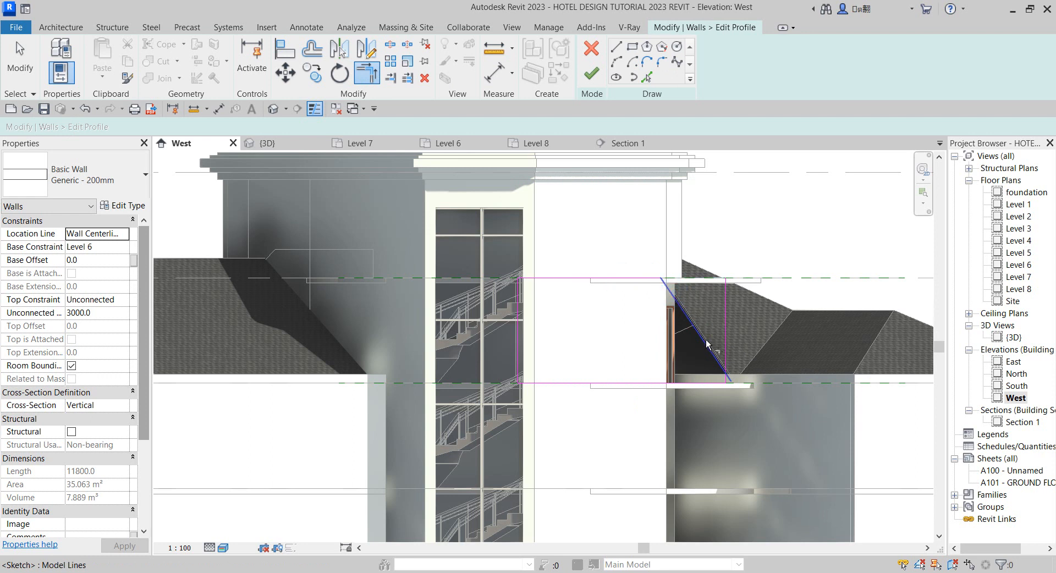
scroll(723, 377, "up", 2)
left_click(722, 374)
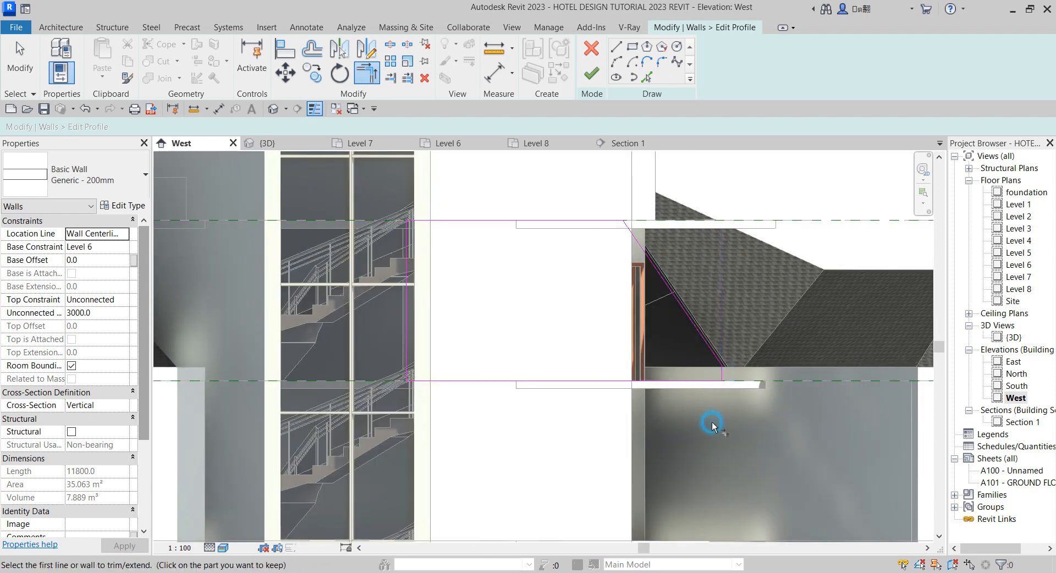
scroll(688, 409, "down", 2)
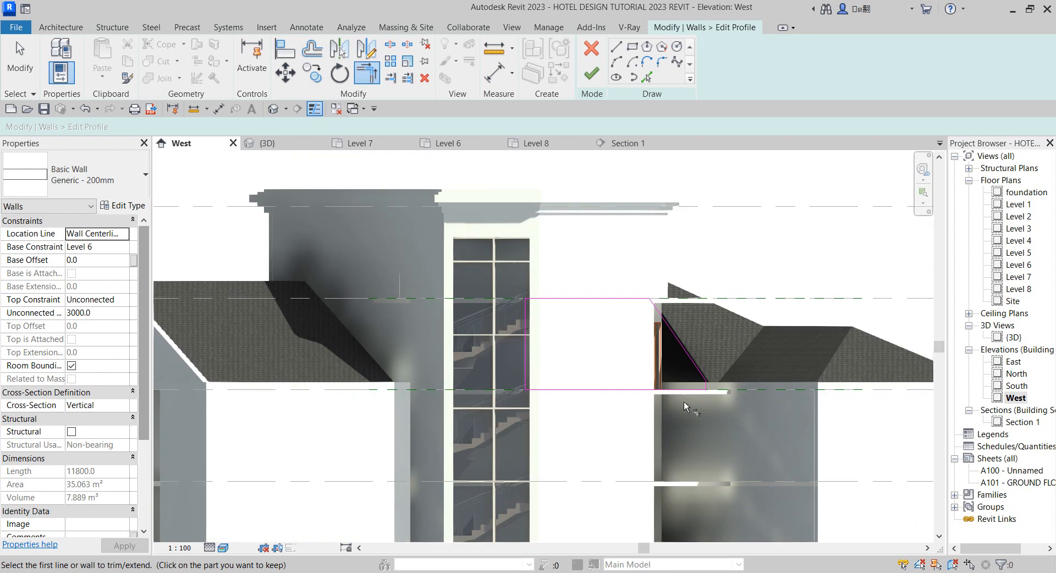
left_click(596, 76)
left_click(726, 272)
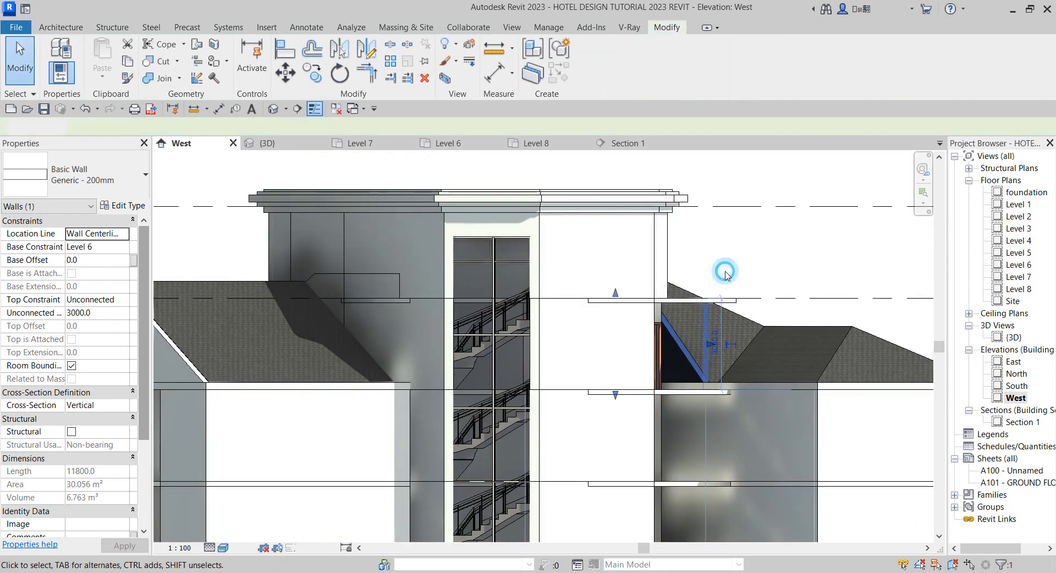
- Look over the whole West elevation and open the Level 1 floor plan
scroll(721, 360, "down", 2)
scroll(714, 371, "down", 3)
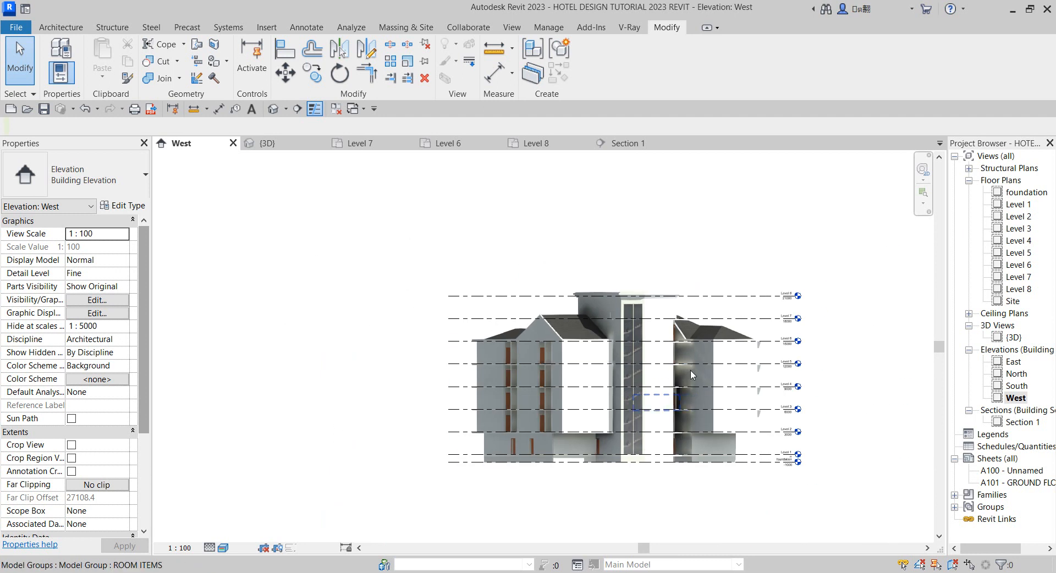
scroll(682, 373, "up", 2)
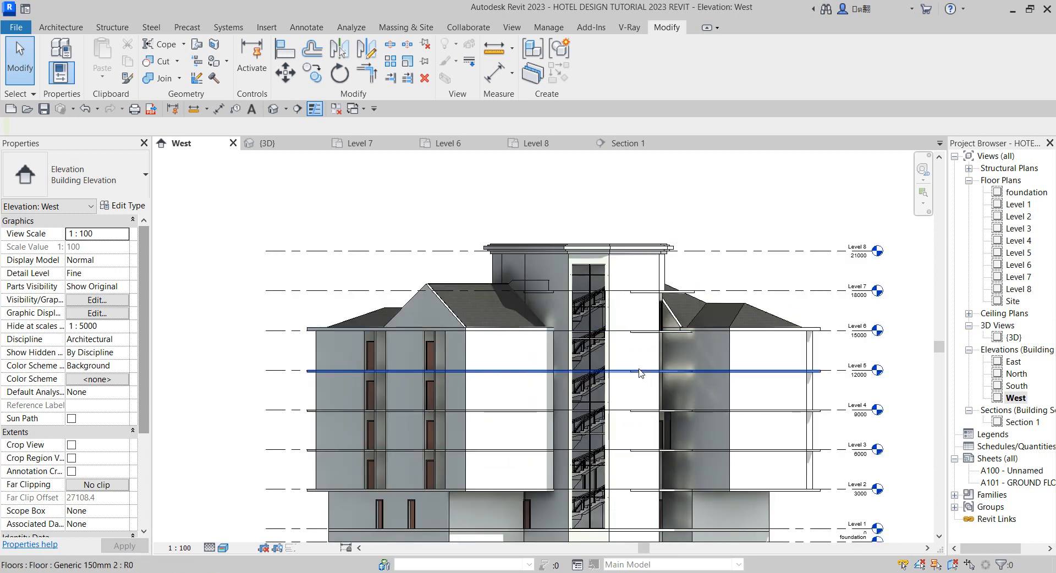
scroll(584, 448, "down", 2)
scroll(578, 456, "up", 3)
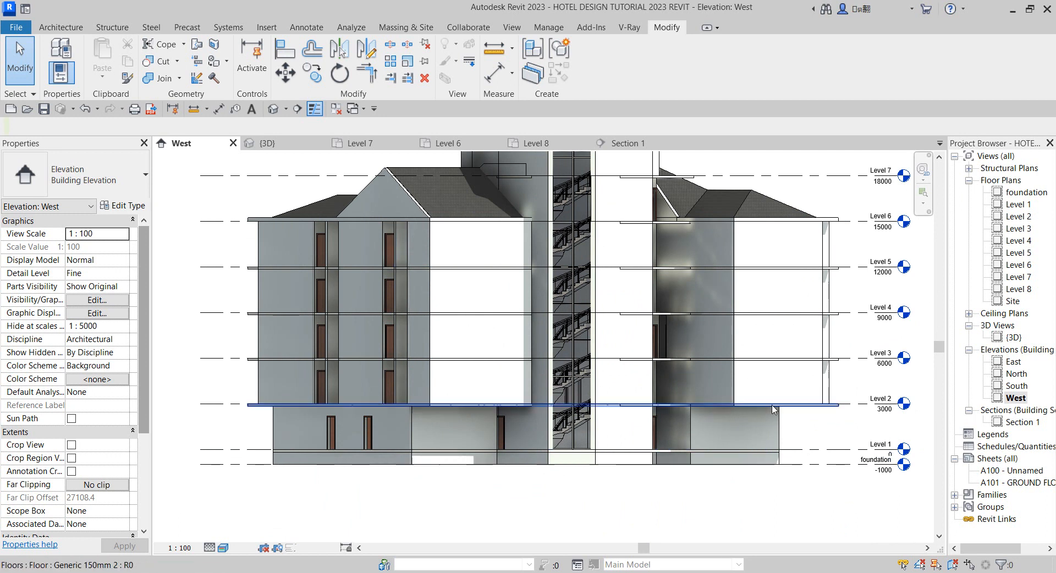
double_click(1023, 206)
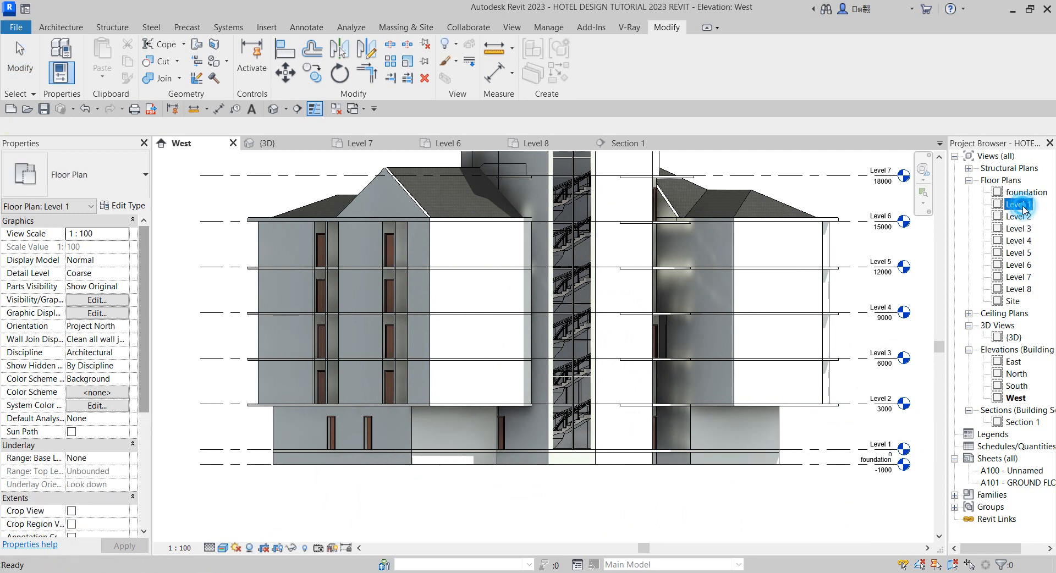
scroll(529, 417, "up", 2)
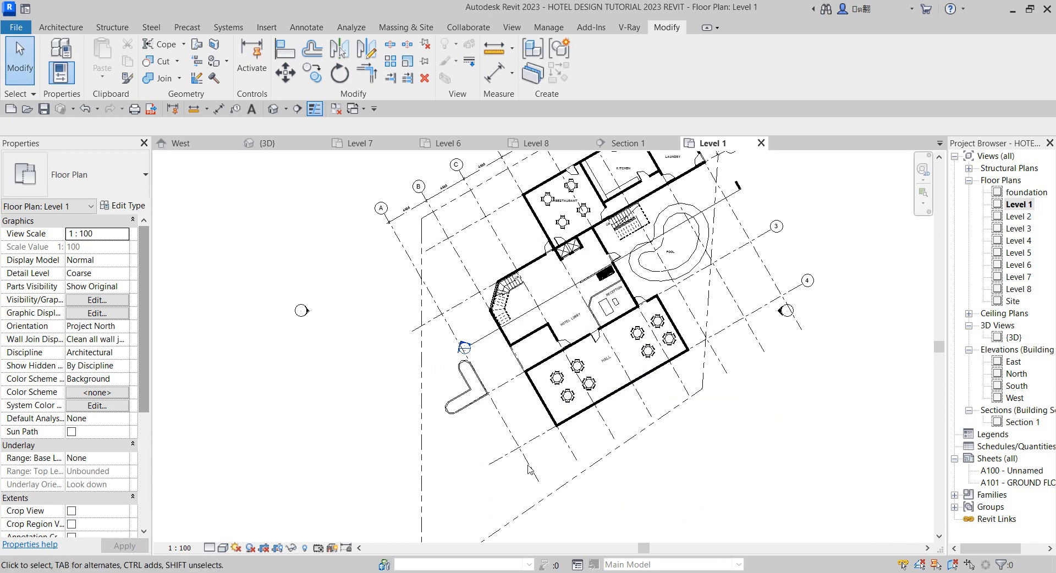
- Start an in-place component in the Columns category and keep the name Columns 1
left_click(61, 27)
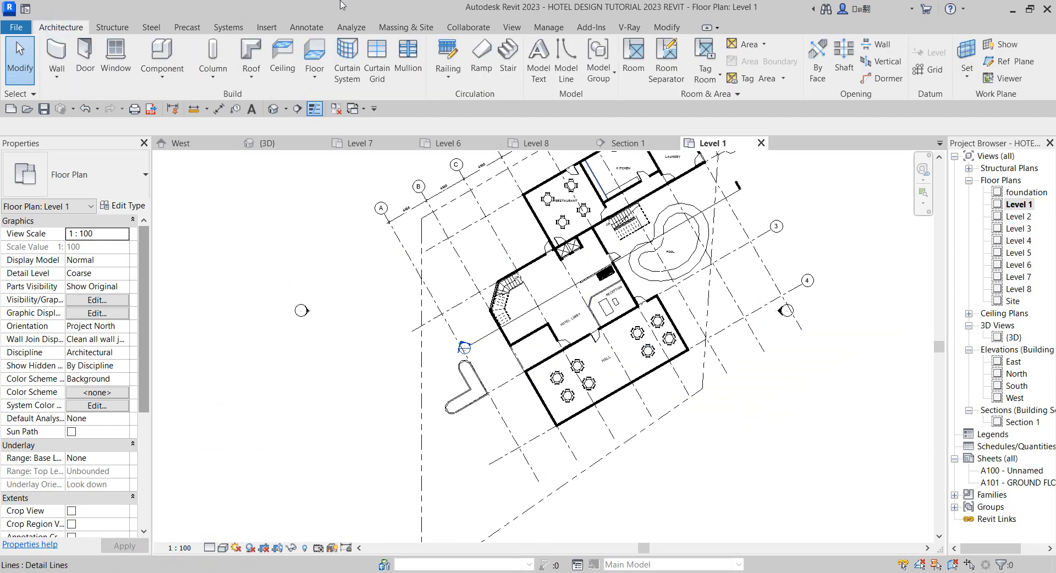
left_click(165, 58)
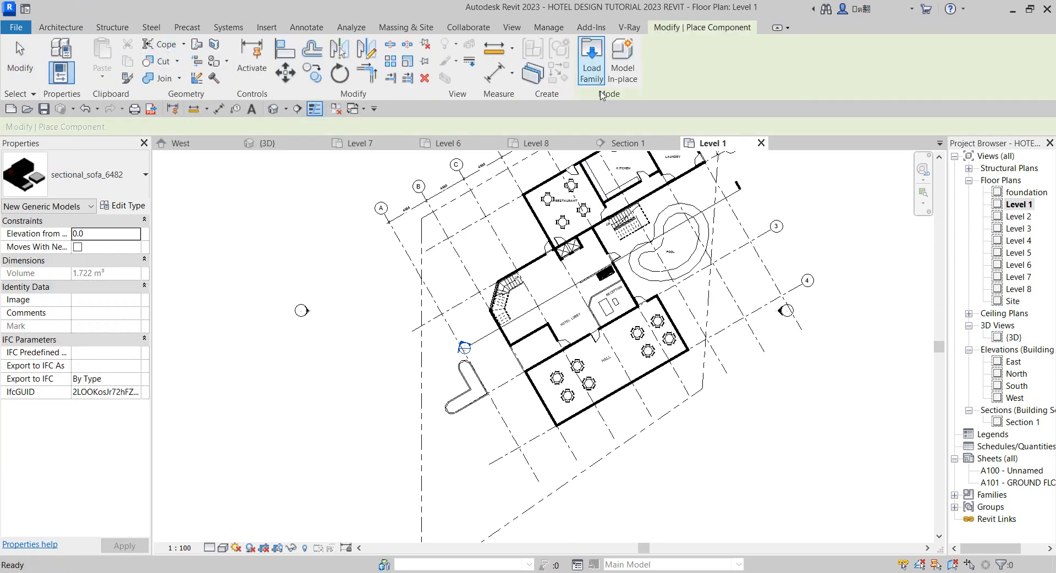
left_click(623, 60)
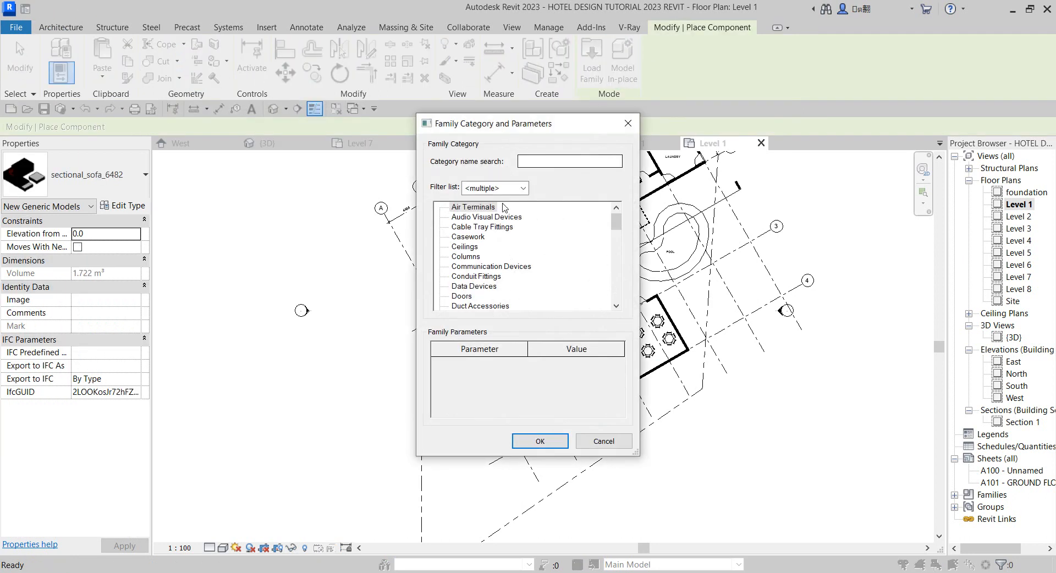
left_click(463, 257)
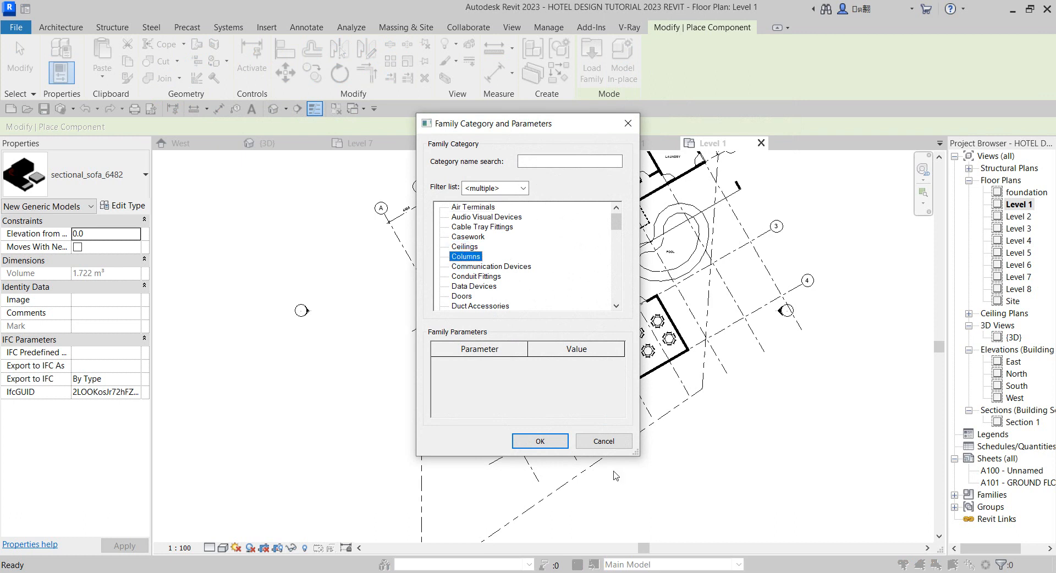
left_click(541, 440)
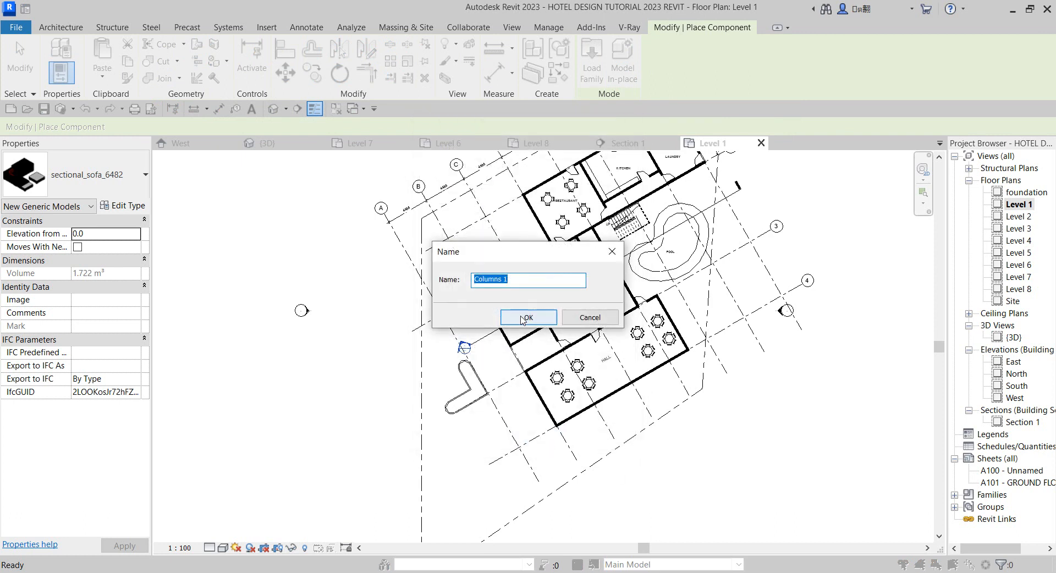
left_click(520, 315)
- Create an extrusion from a circle of radius 400 mm centred on the intersection of grids A and 4
scroll(544, 444, "up", 2)
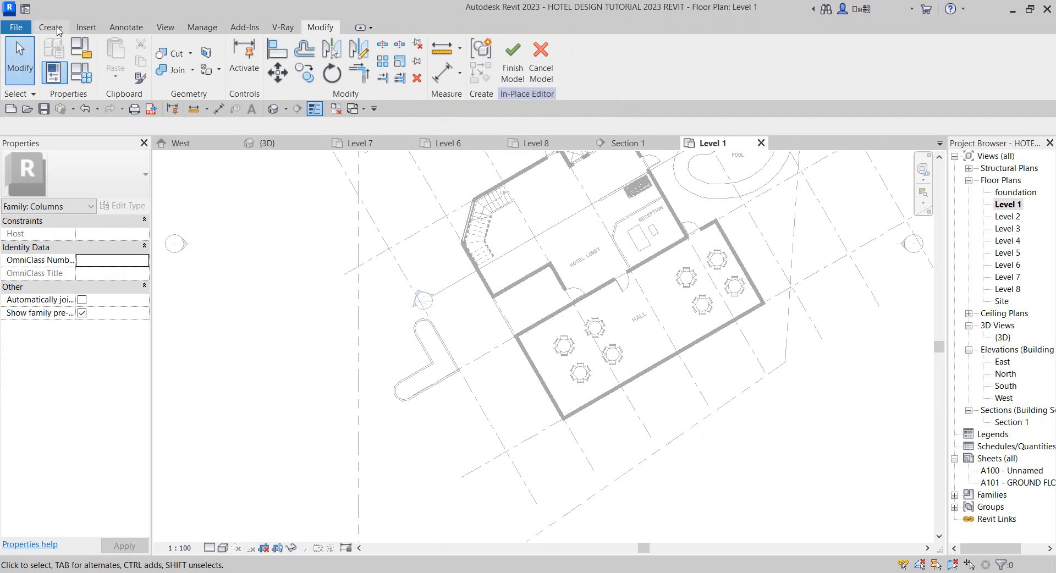
left_click(57, 31)
left_click(117, 60)
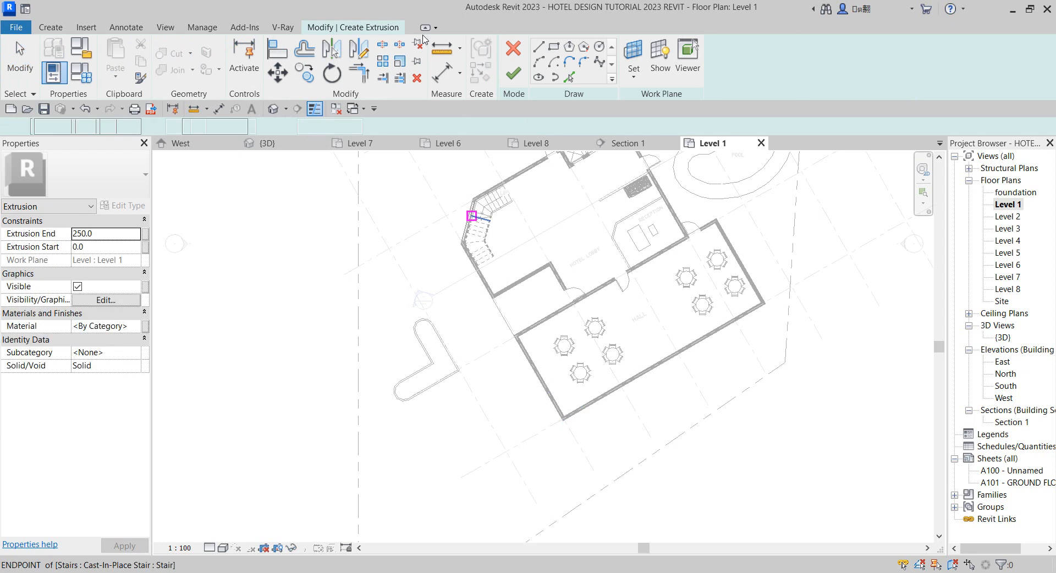
left_click(600, 47)
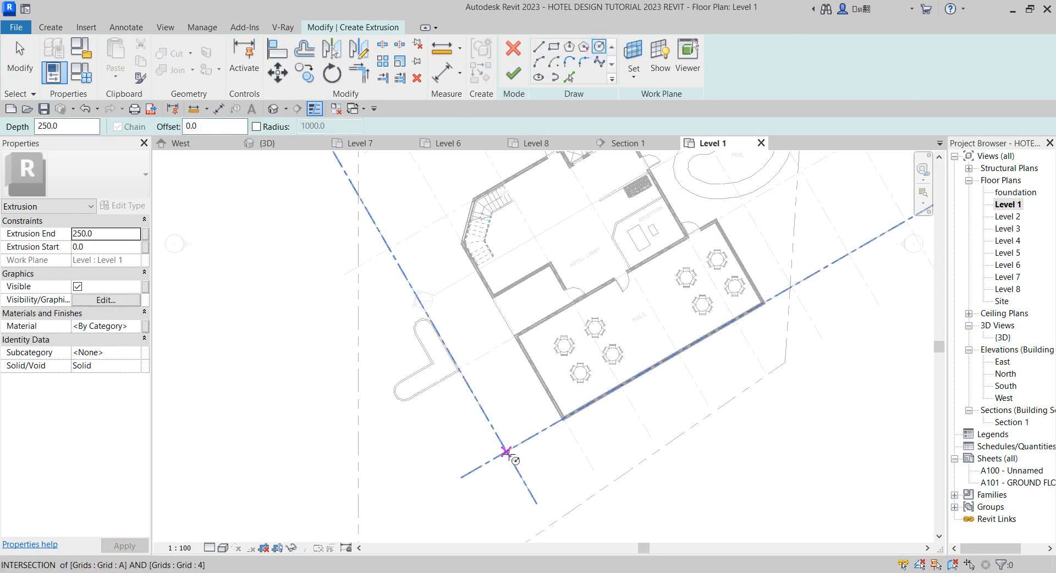
scroll(512, 457, "up", 3)
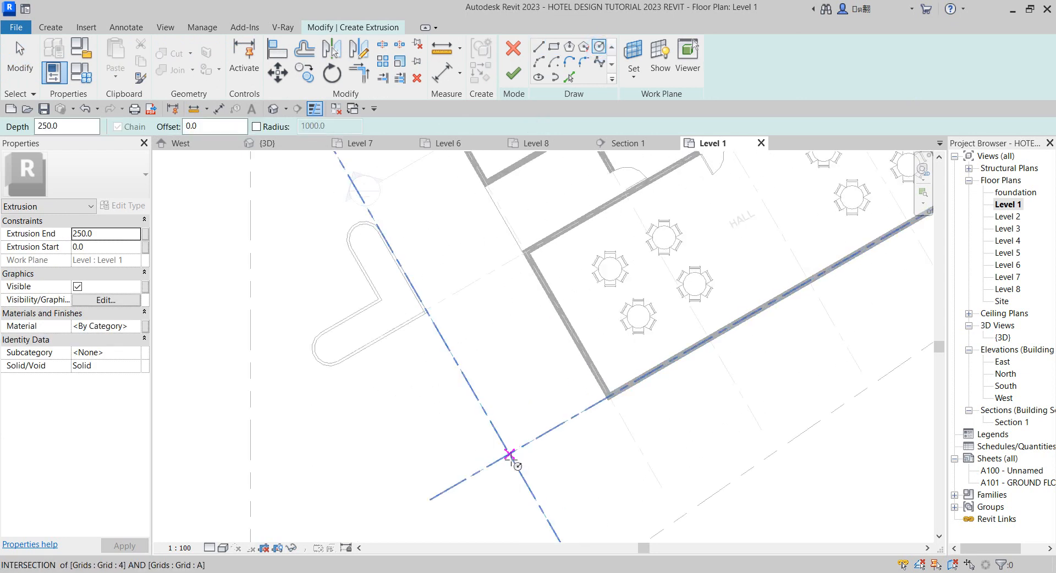
left_click(517, 458)
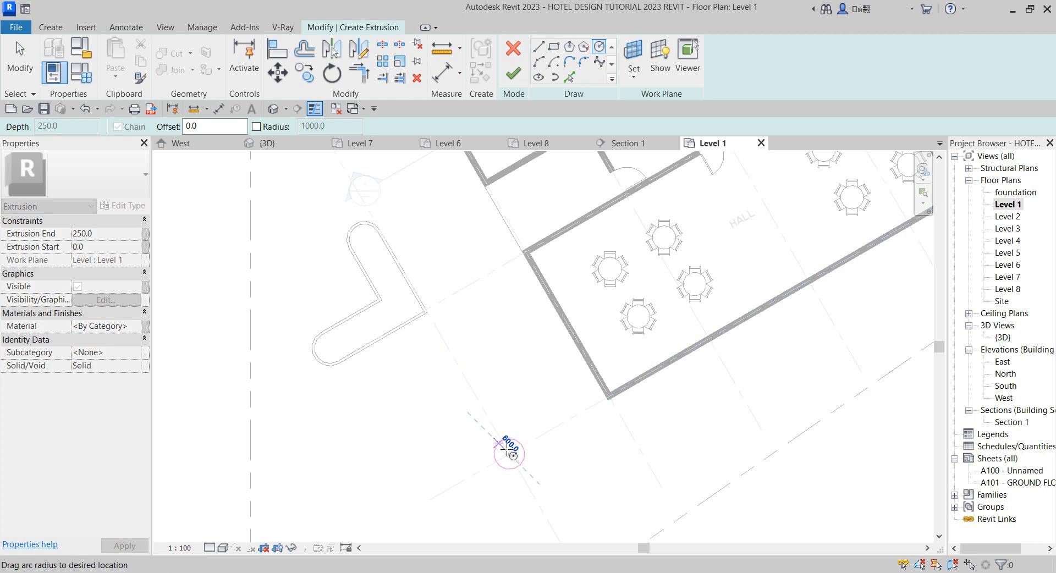
scroll(516, 455, "up", 4)
scroll(514, 452, "up", 1)
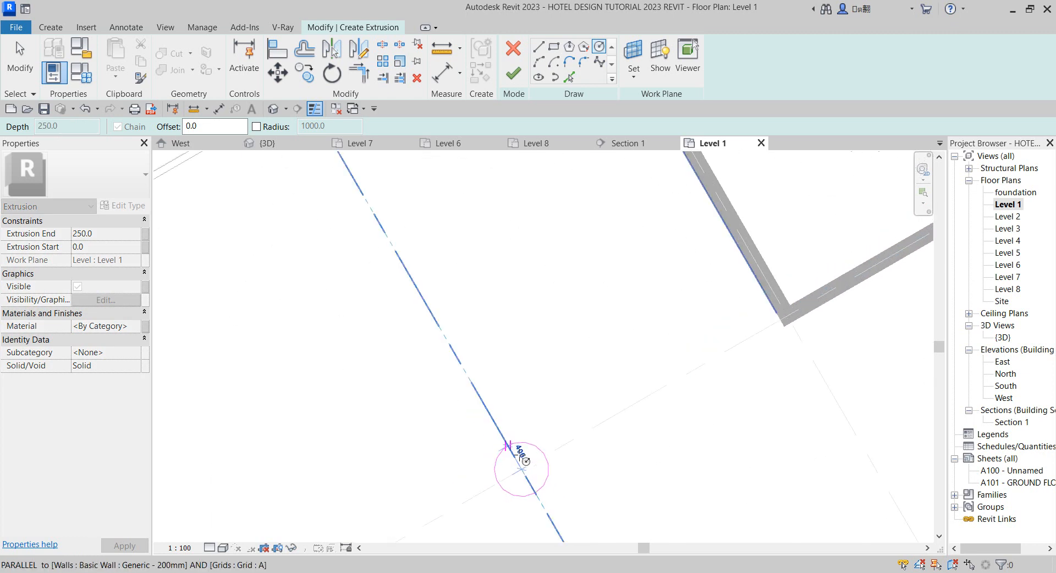
left_click(509, 446)
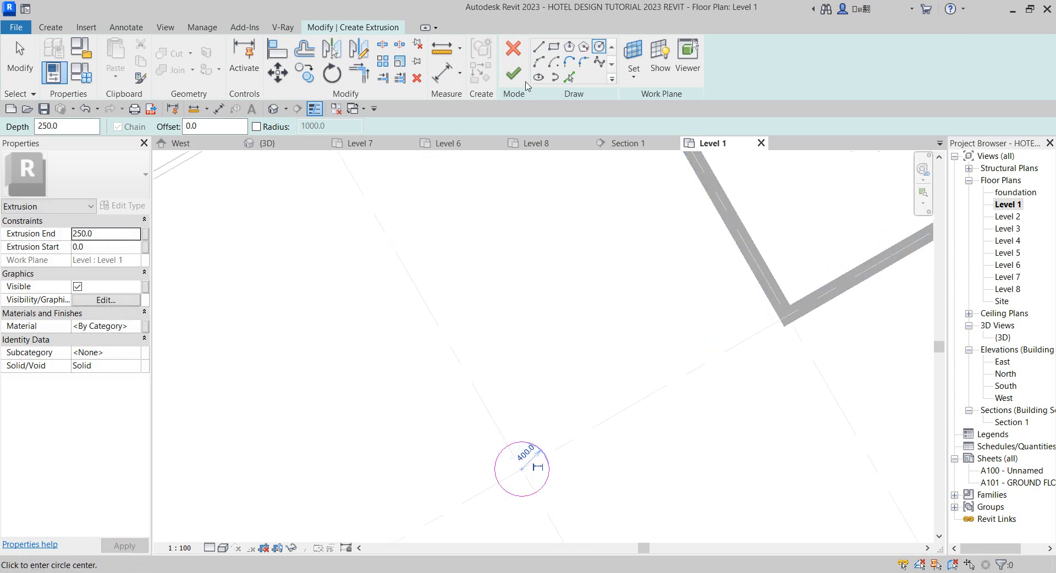
left_click(513, 74)
- In the West elevation, extend the cylinder's base down to the foundation level and lower its top to about -335 mm
scroll(518, 421, "down", 3)
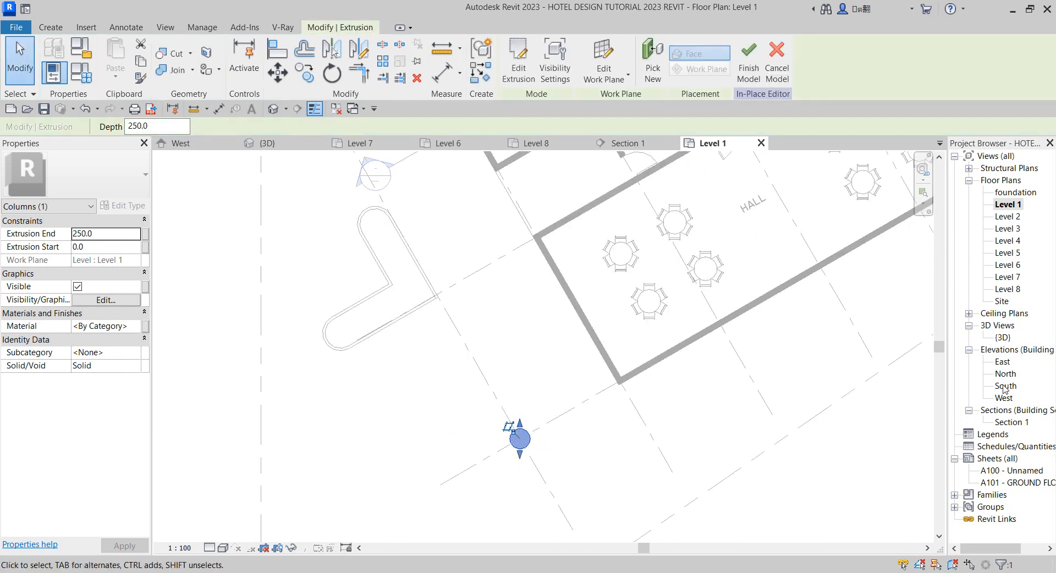
double_click(1004, 397)
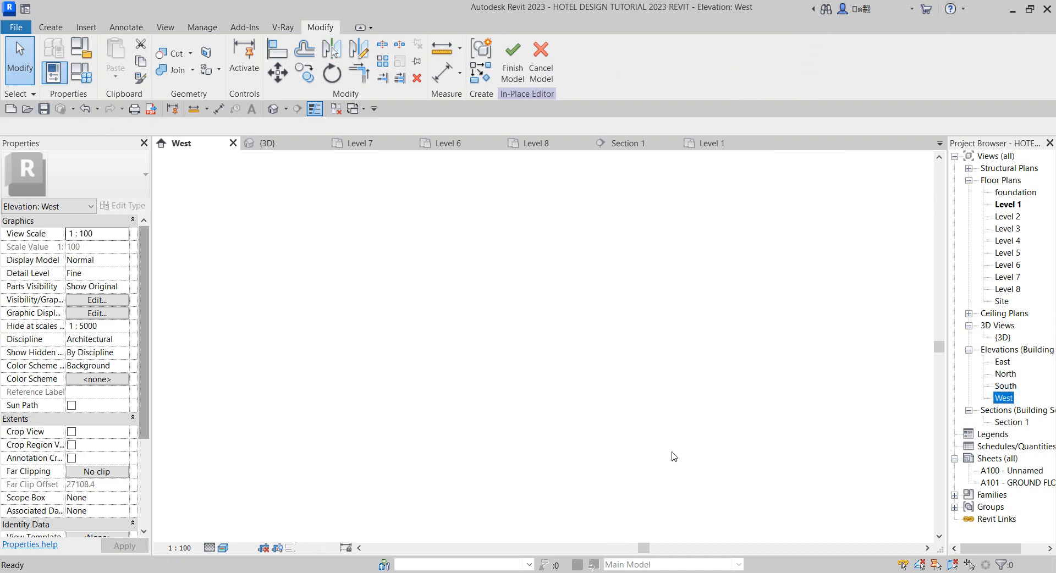
scroll(809, 443, "up", 3)
left_click(807, 441)
scroll(816, 458, "up", 2)
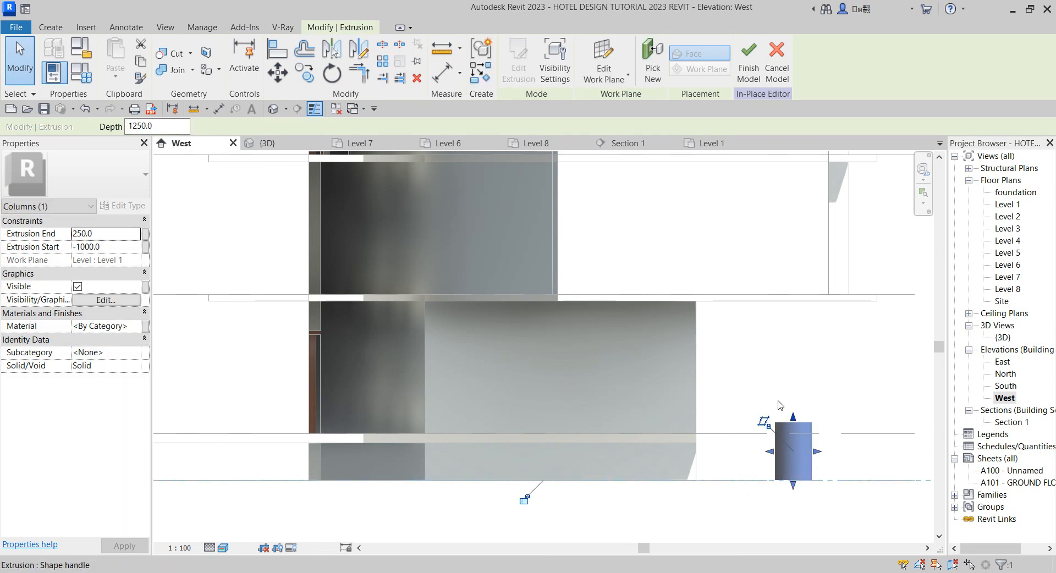
scroll(810, 450, "up", 1)
left_click_drag(795, 455, 795, 492)
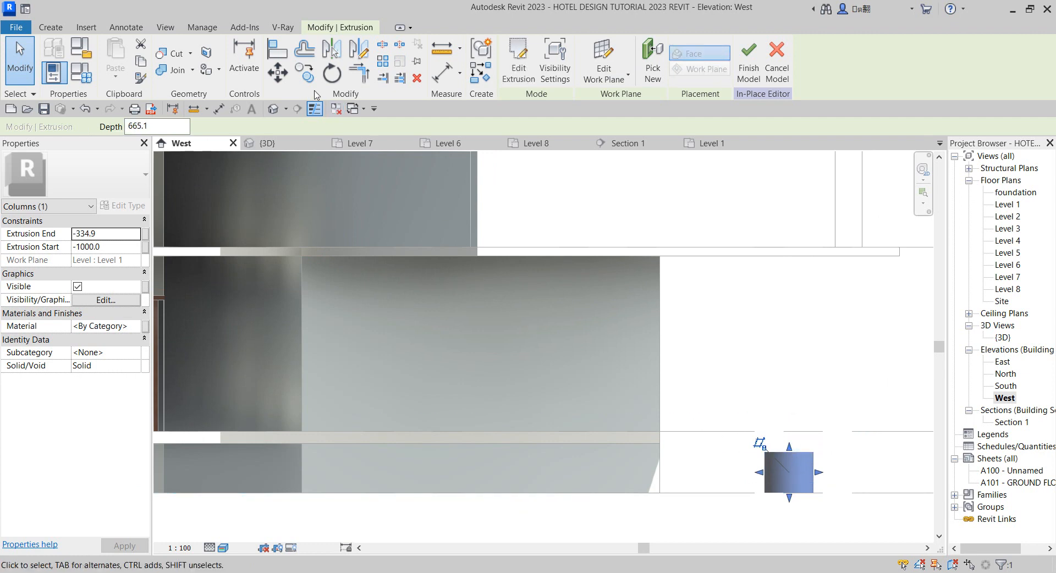
- Copy the cylinder straight up by 600 mm with the move constraint turned off
left_click(306, 74)
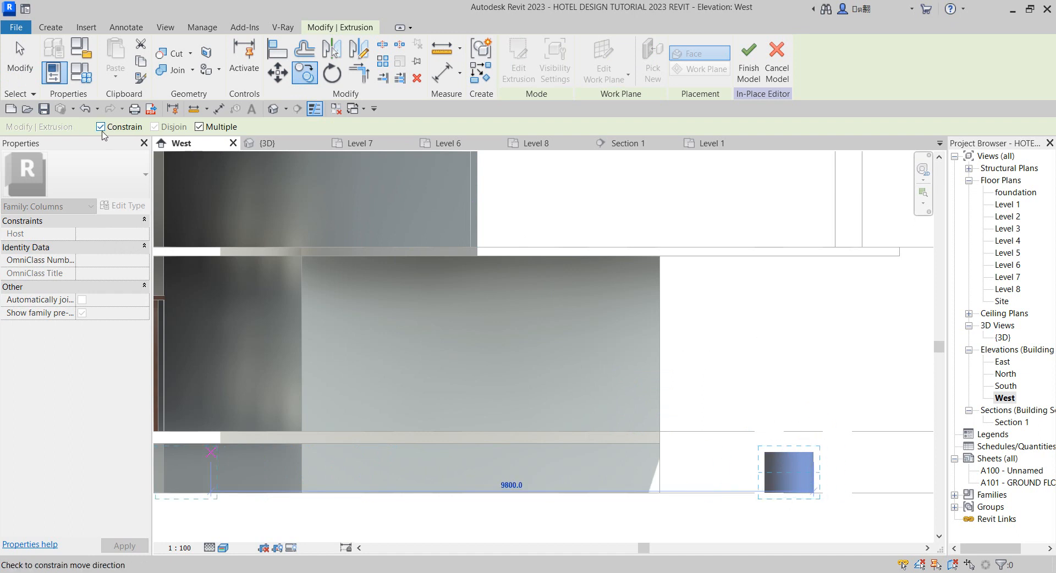
left_click(100, 127)
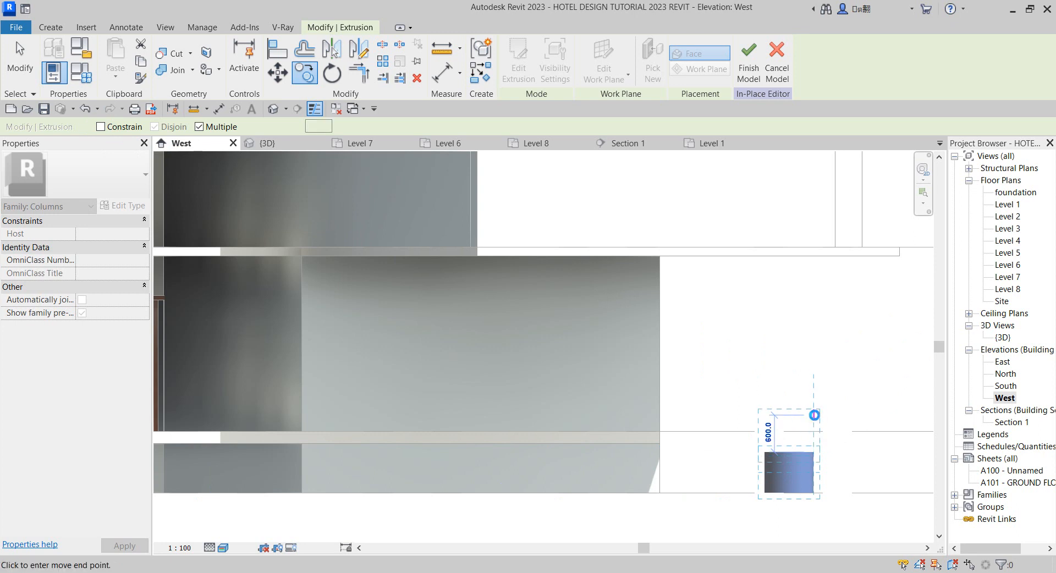
left_click(813, 414)
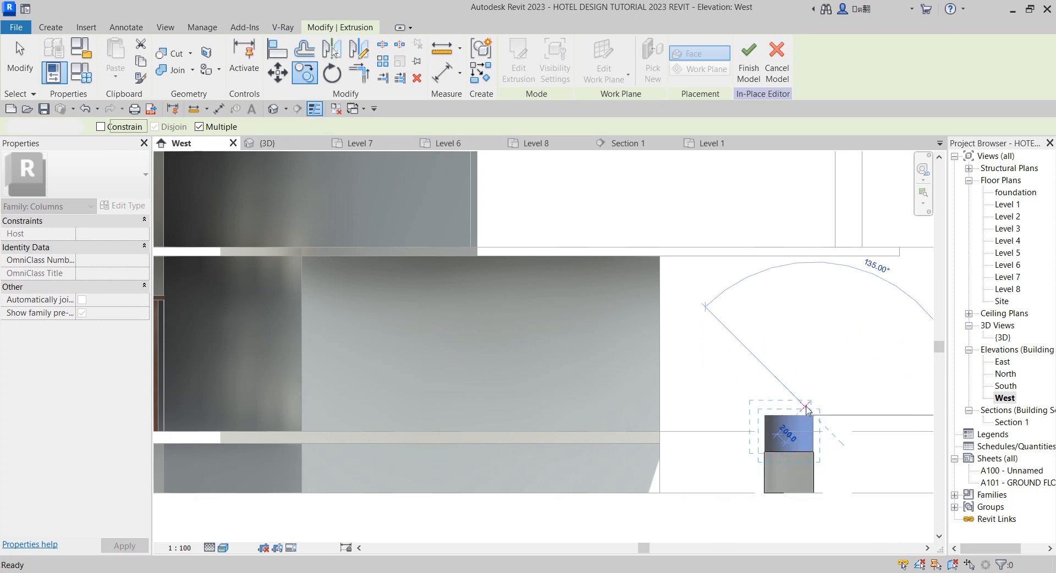
key("Escape")
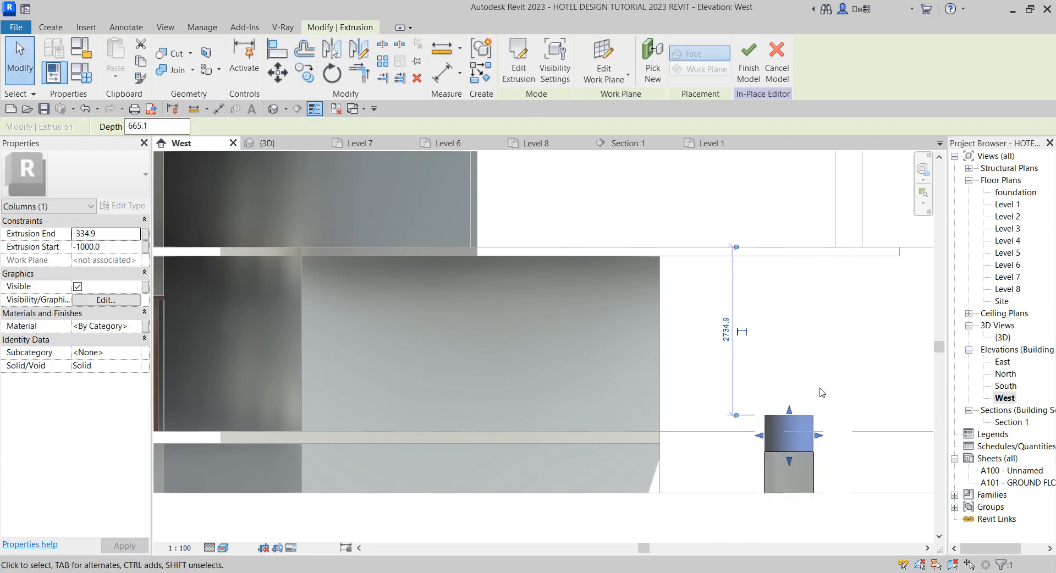
- Try to change the upper cylinder's circle to a radius of 200 mm by editing its sketch in the Level 1 floor plan
left_click(519, 60)
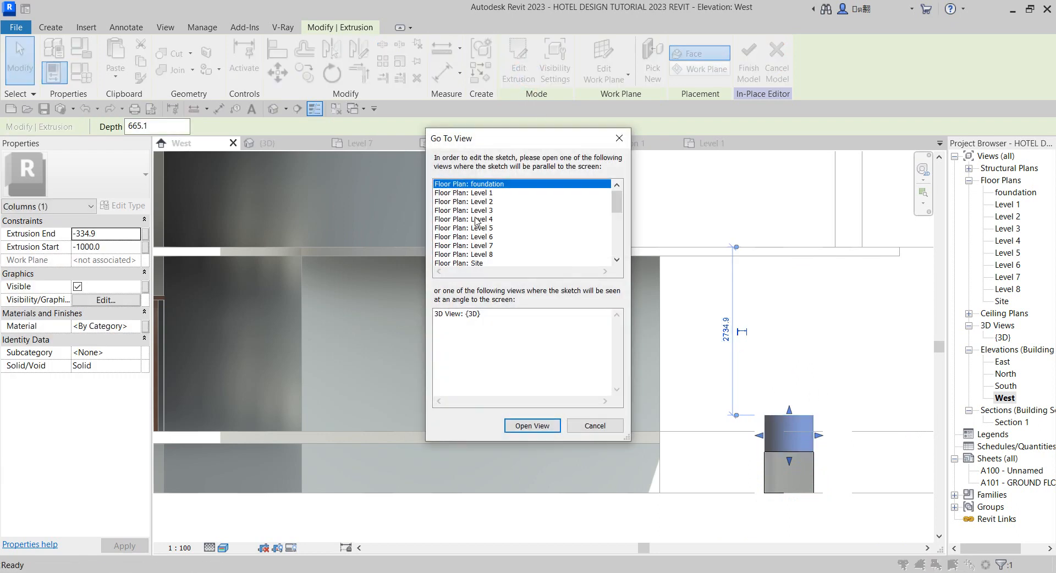
left_click(484, 193)
left_click(542, 425)
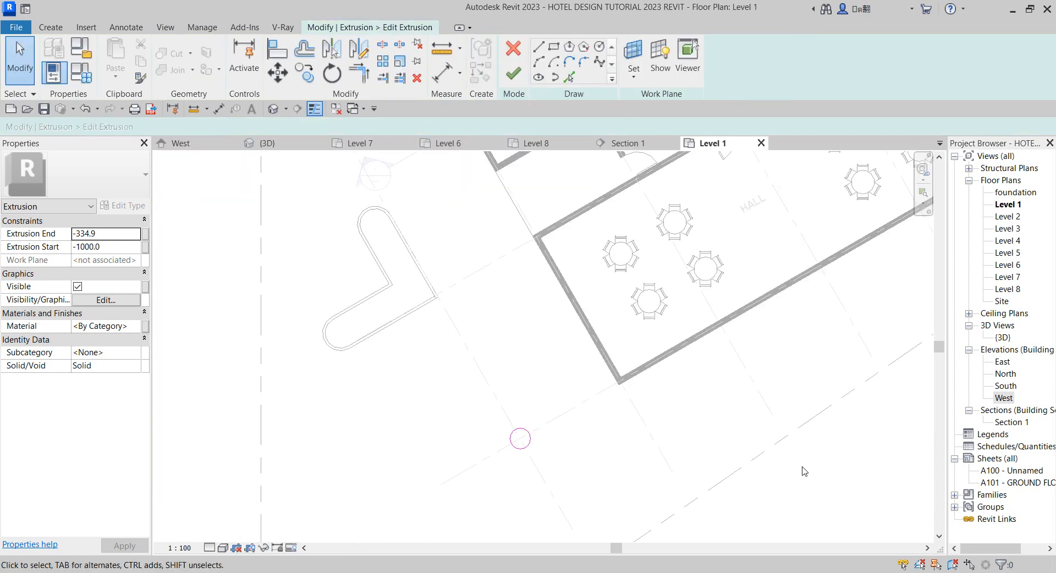
left_click(529, 439)
scroll(529, 440, "up", 3)
left_click(513, 423)
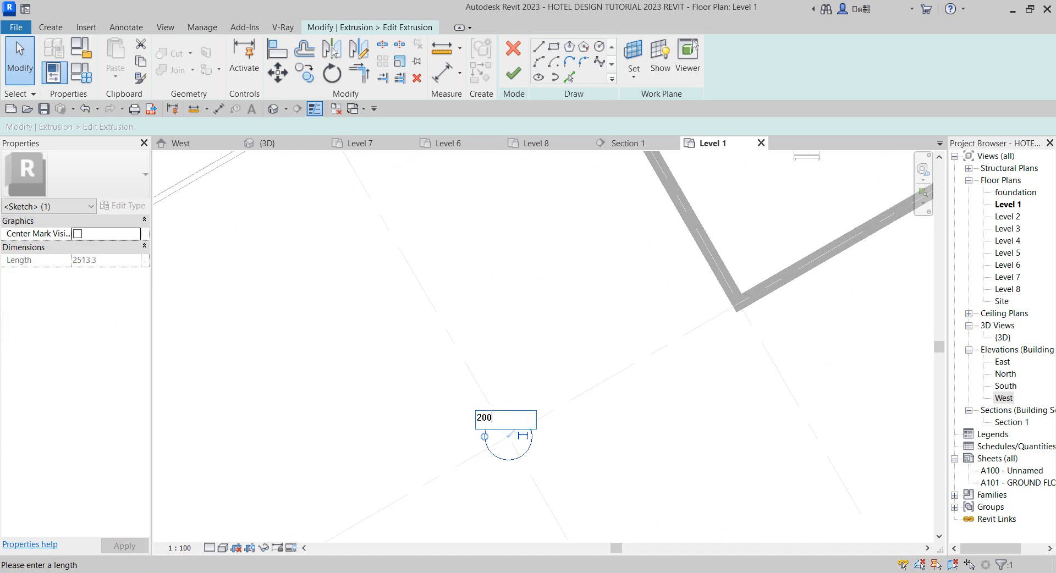
left_click(514, 73)
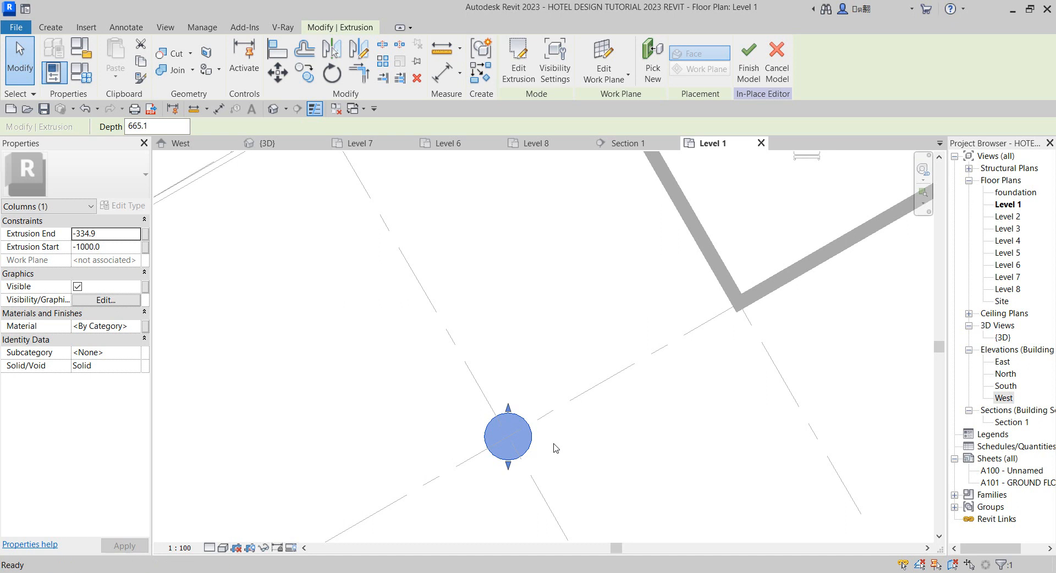
- Edit the upper cylinder's sketch again, set its circle radius to 200 mm and finish the sketch
double_click(526, 440)
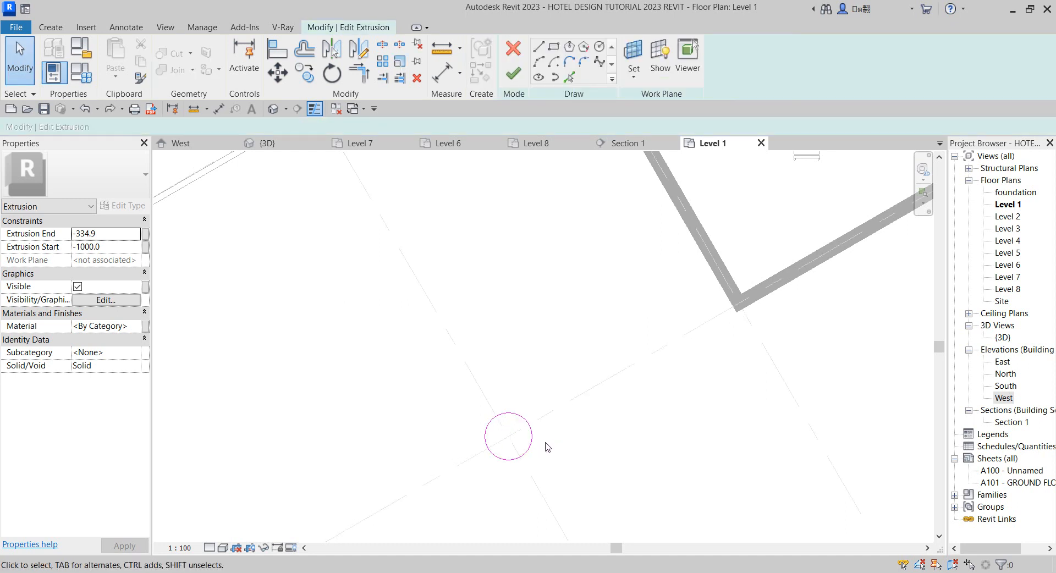
left_click(531, 442)
left_click(511, 423)
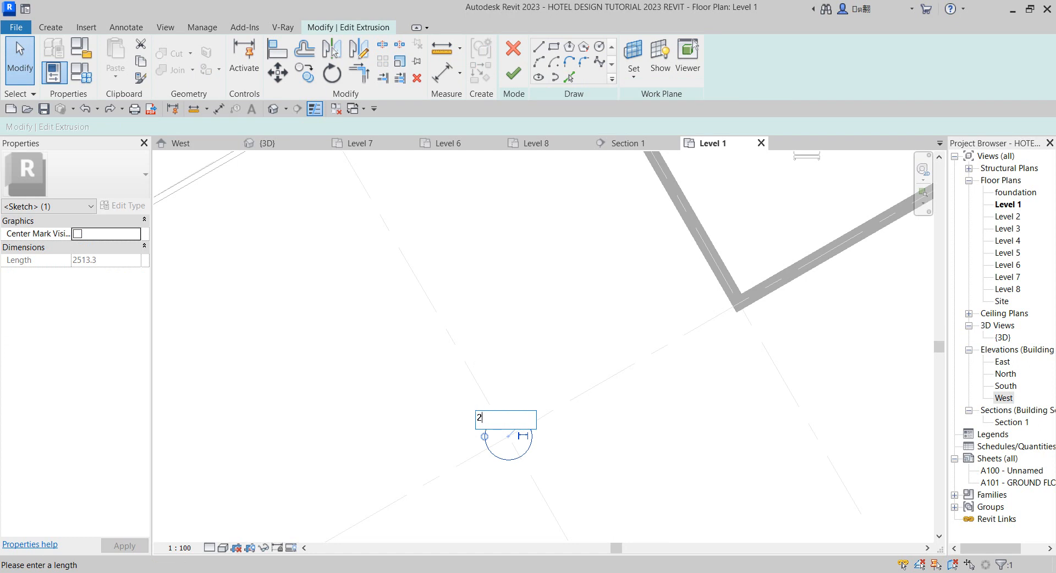
type("200")
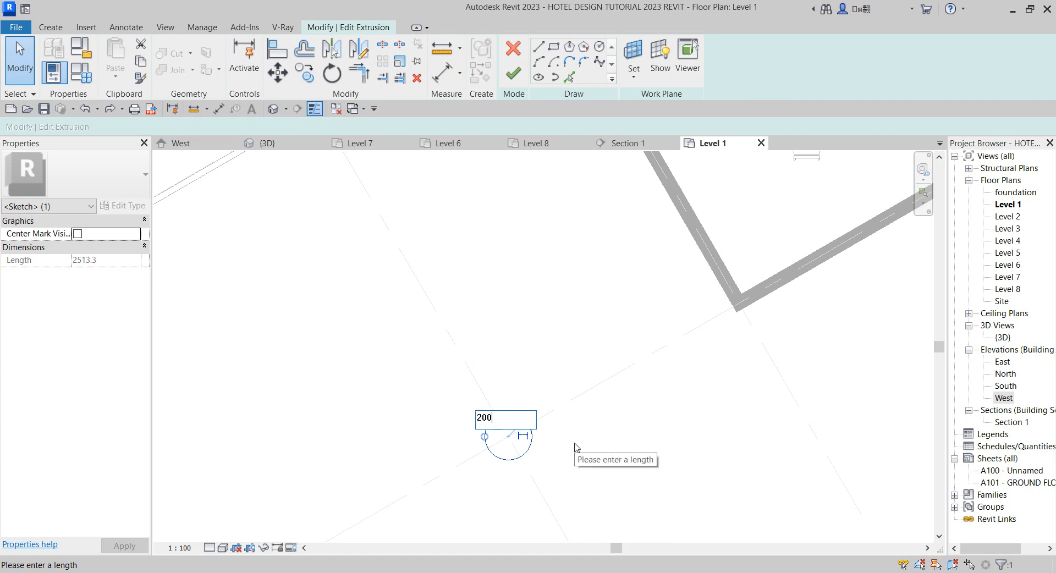
key("Return")
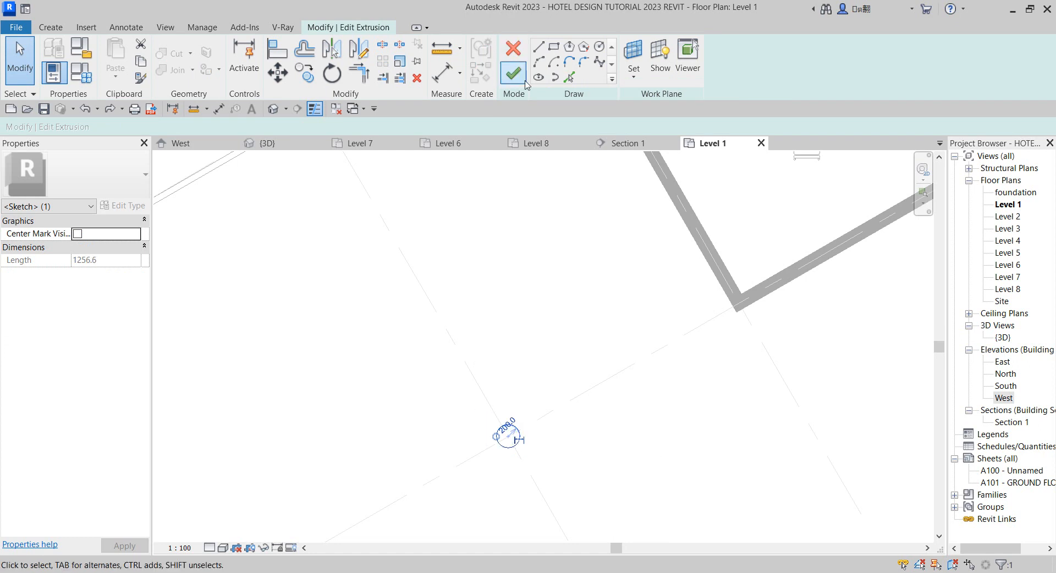
left_click(513, 73)
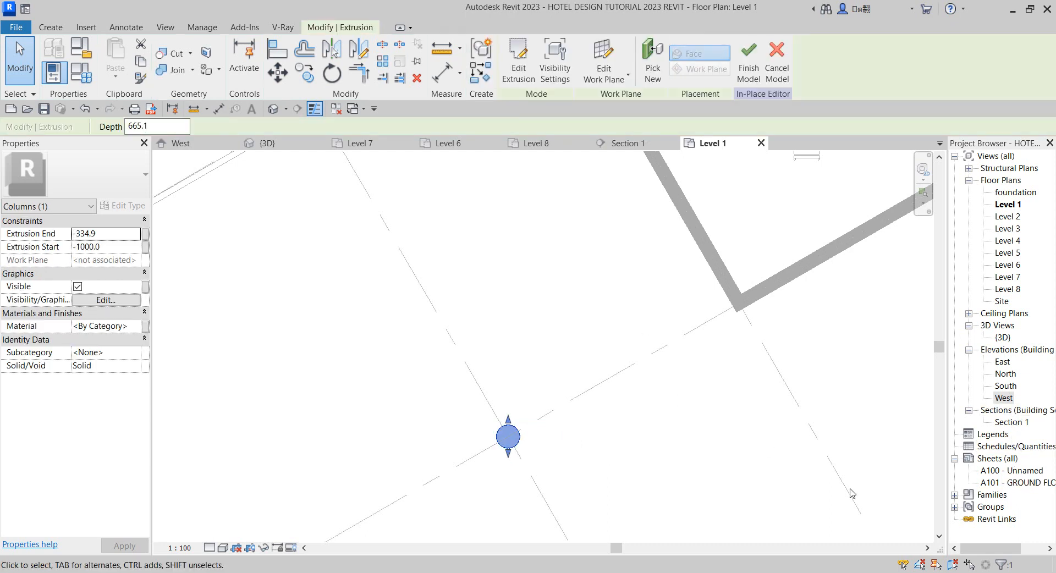
- In the West elevation, stretch the top of the narrow cylinder up to the underside of the Level 2 floor slab
left_click(1012, 398)
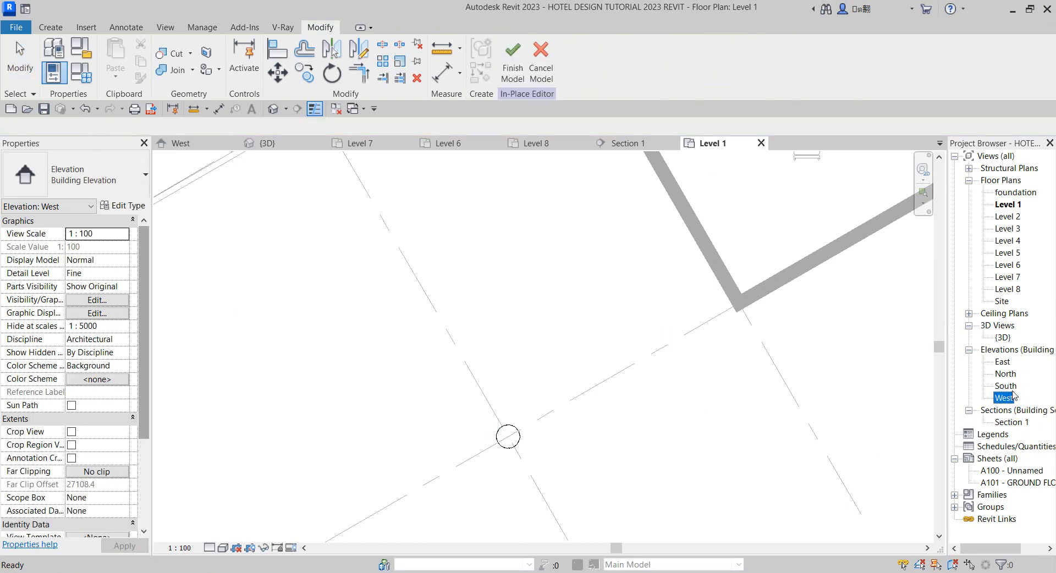
double_click(1010, 397)
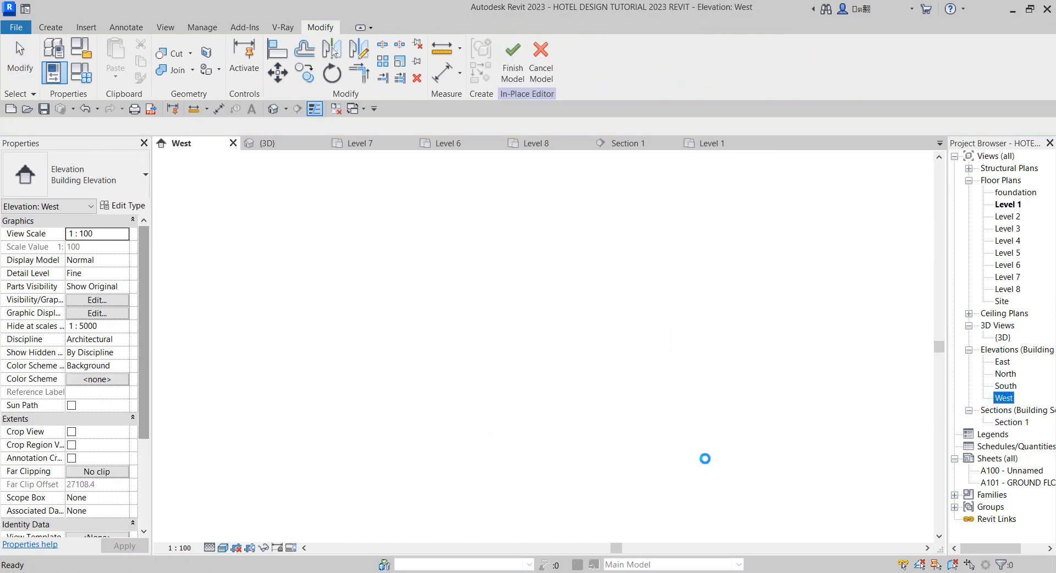
left_click(788, 435)
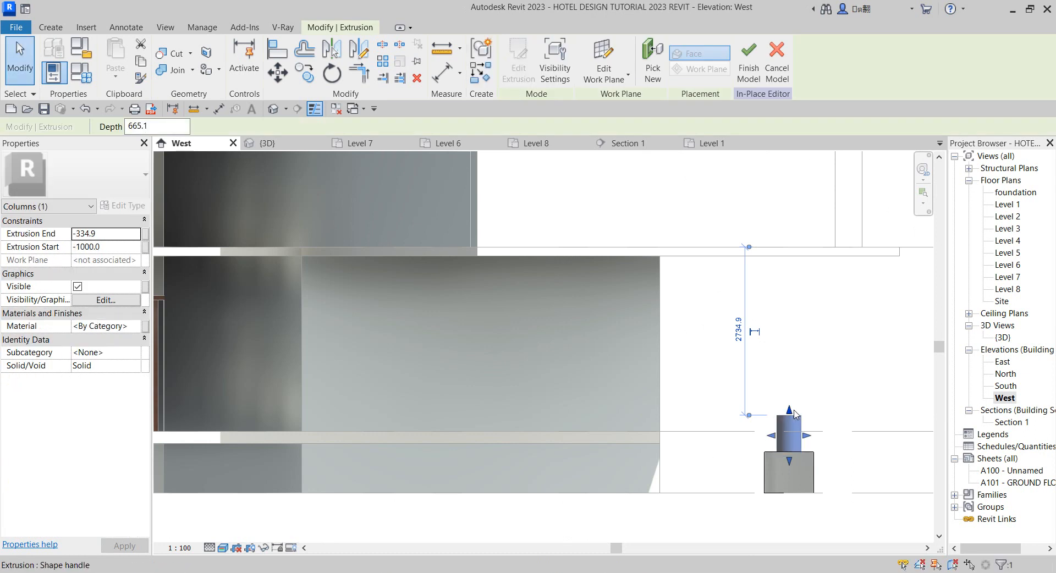
left_click(794, 410)
left_click_drag(783, 265, 790, 264)
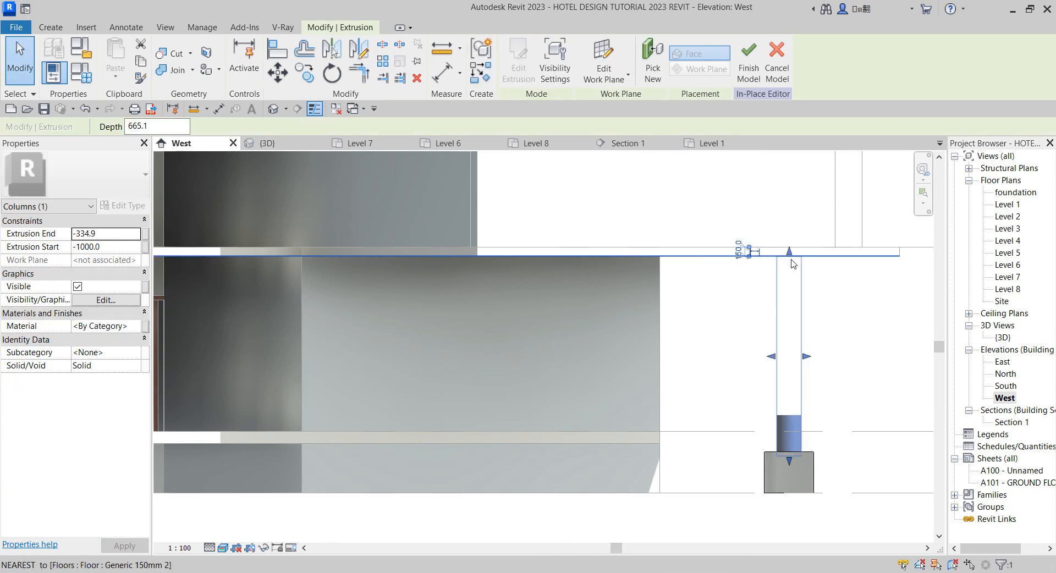
left_click(868, 337)
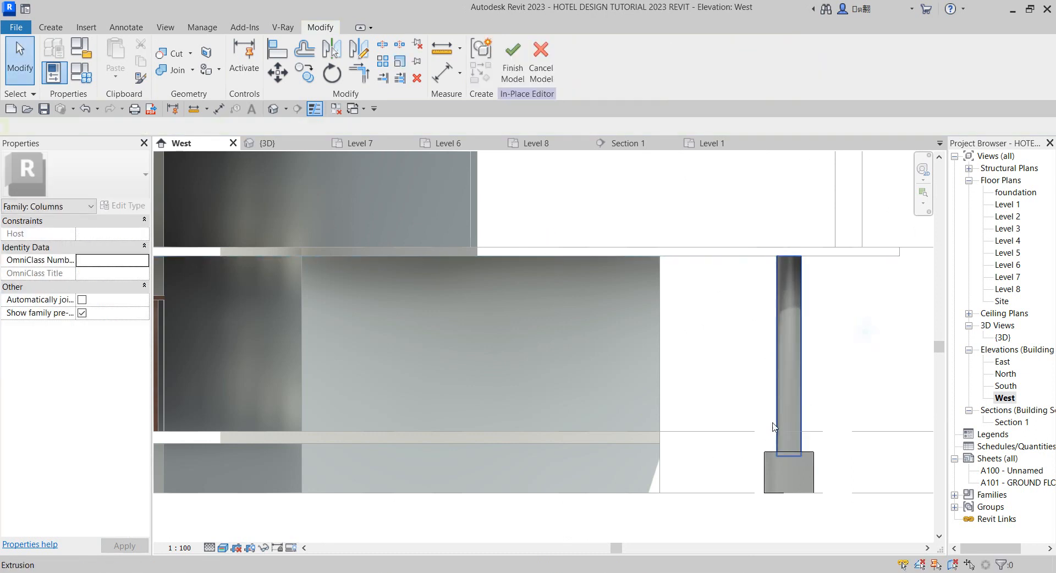
- Select both column cylinders and, for their material, duplicate Aluminium(2) together with its assets
scroll(864, 335, "down", 5)
left_click_drag(736, 352, 794, 500)
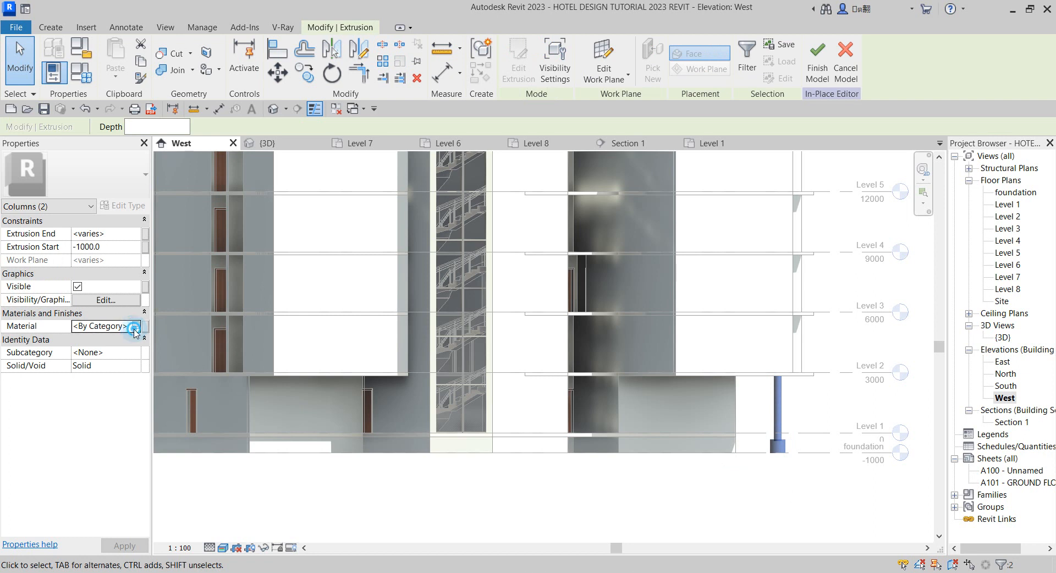
left_click(135, 328)
left_click(136, 326)
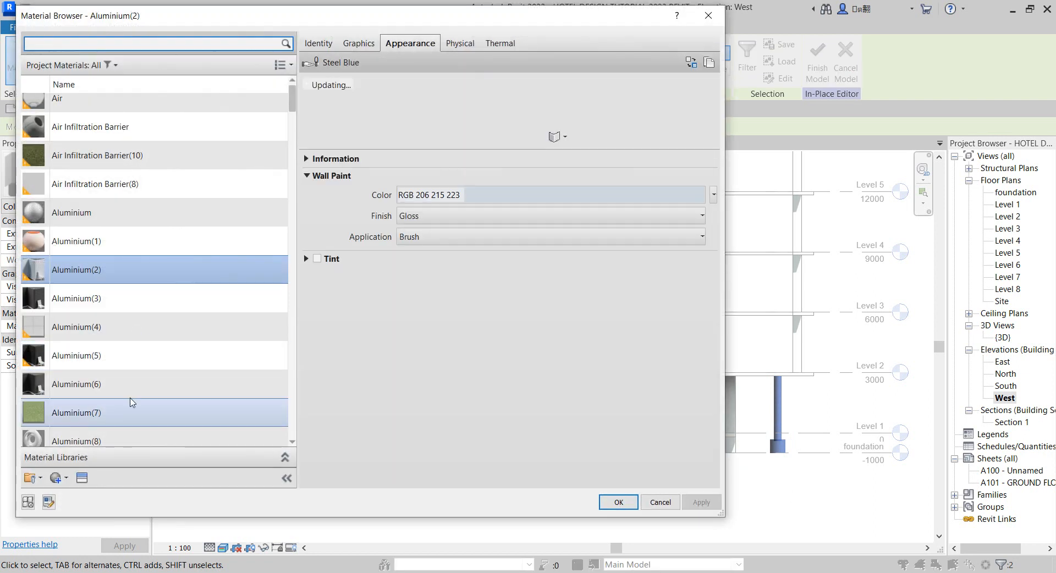
right_click(113, 265)
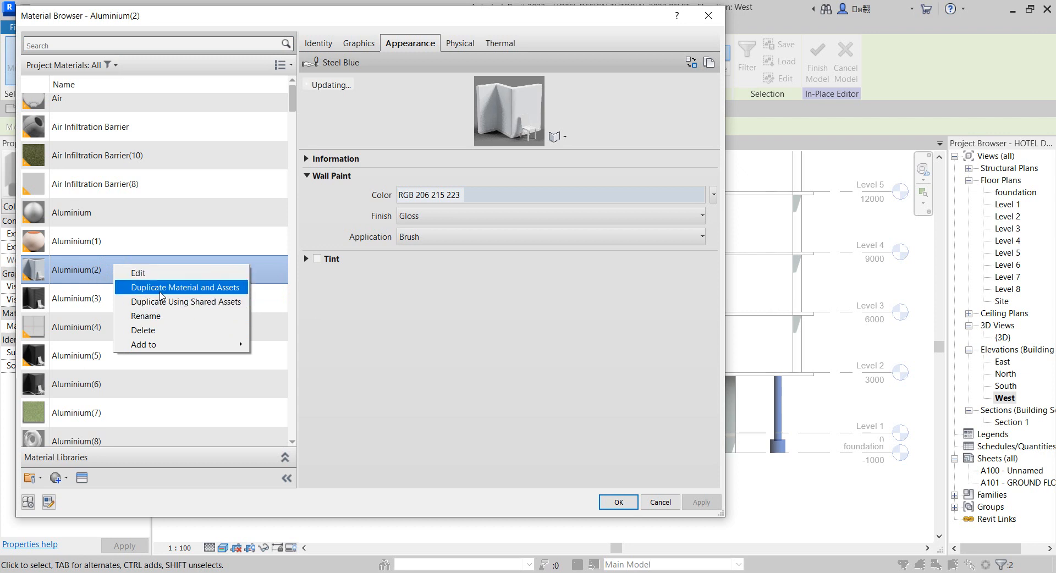
left_click(161, 287)
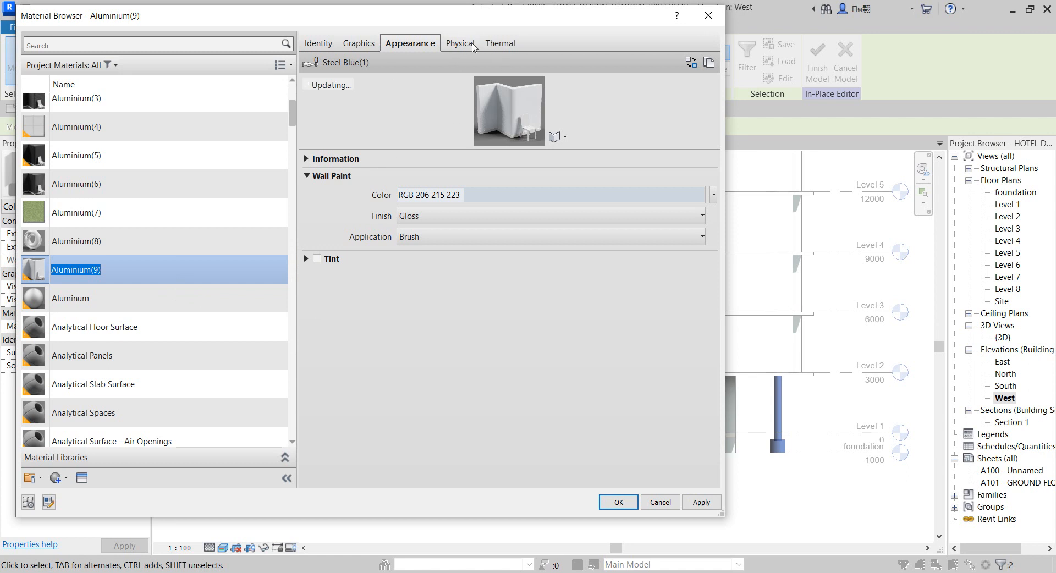
- Replace the duplicated material's appearance asset with Light Beige from the Appearance Library's Wall Paint category
left_click(688, 65)
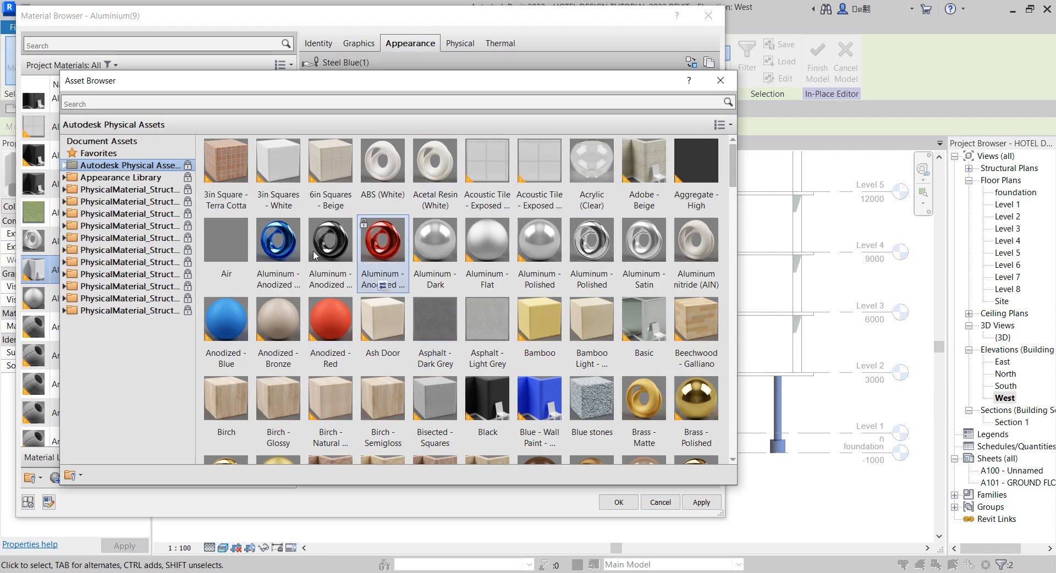
left_click(63, 178)
scroll(121, 258, "down", 4)
scroll(120, 326, "up", 4)
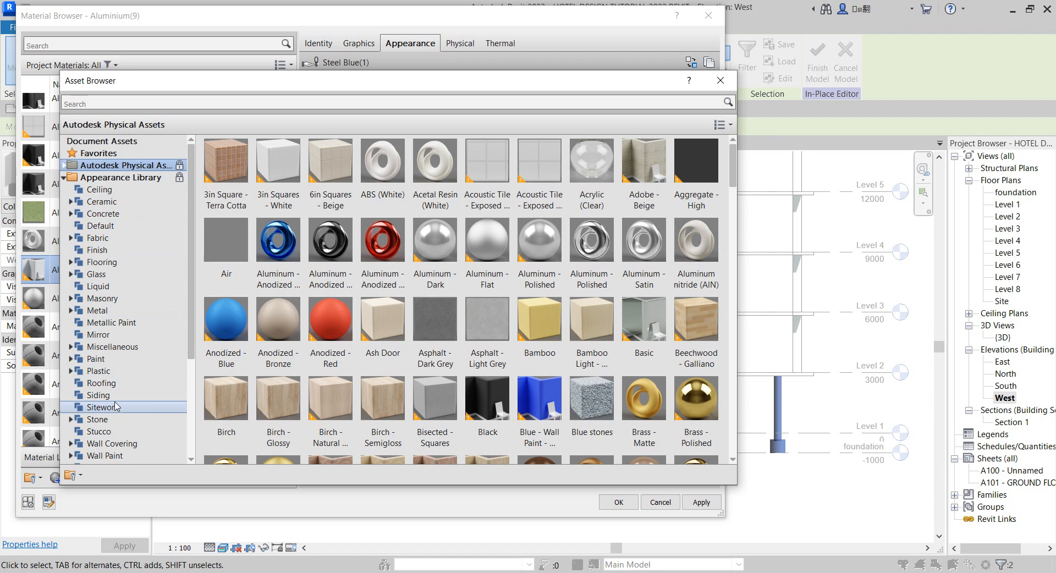
scroll(116, 406, "down", 1)
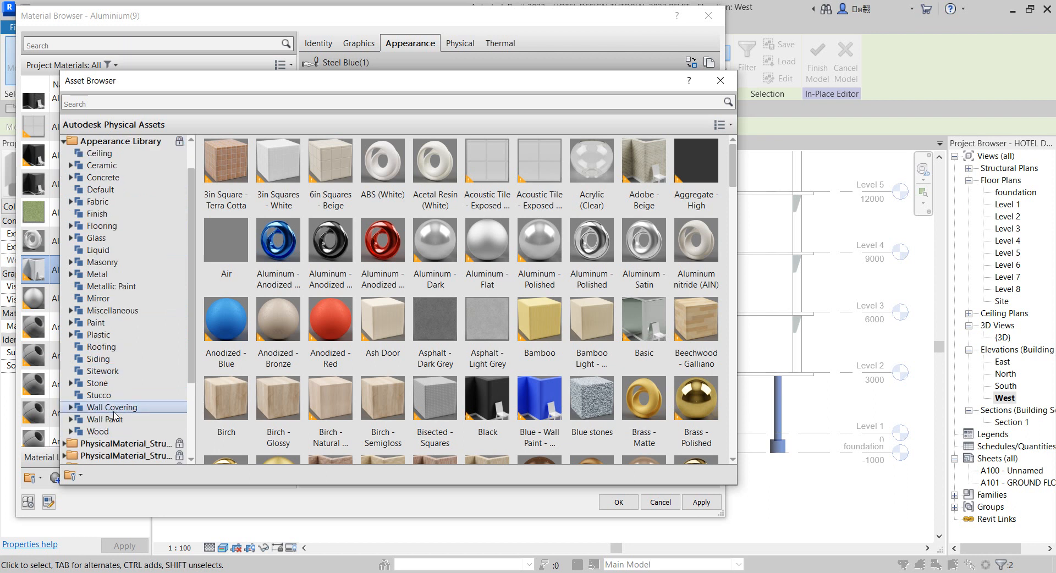
left_click(101, 422)
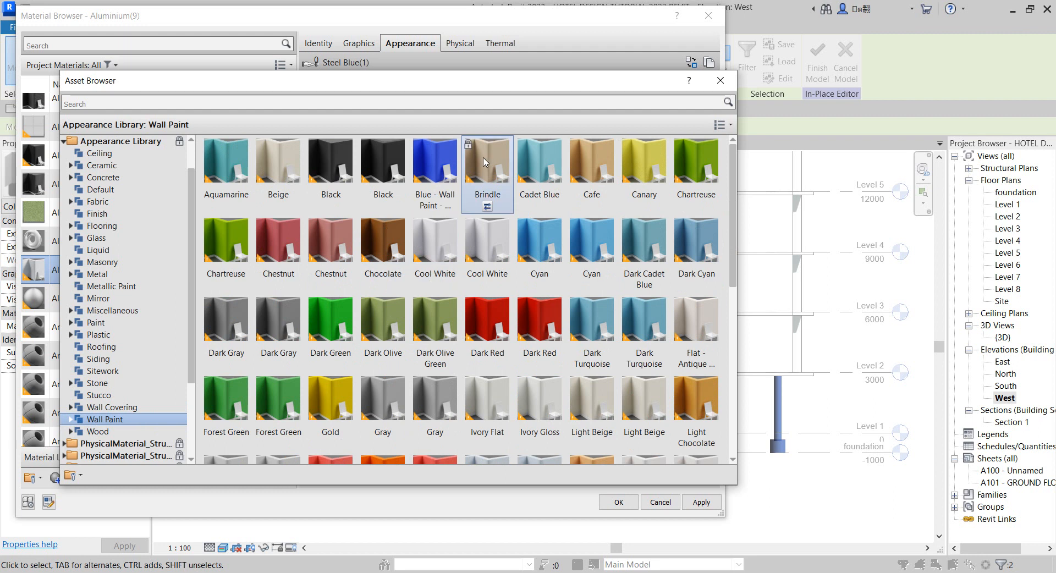
left_click(593, 159)
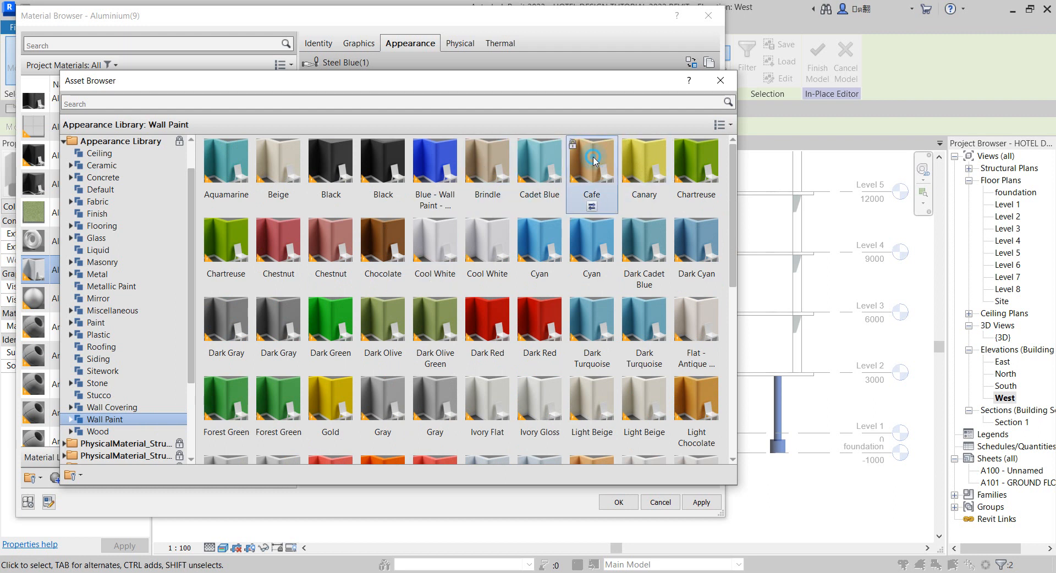
left_click(694, 333)
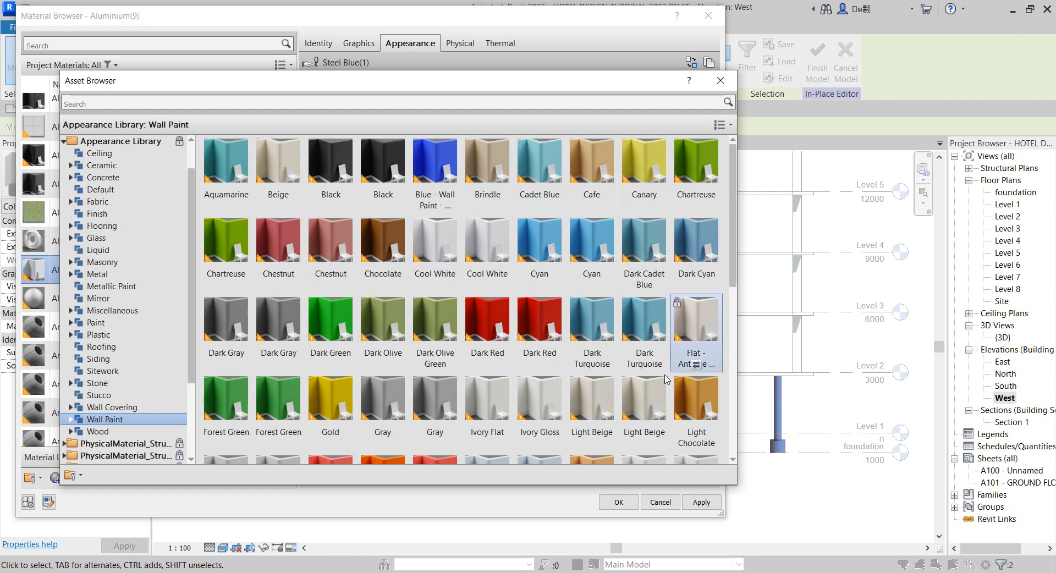
left_click(649, 404)
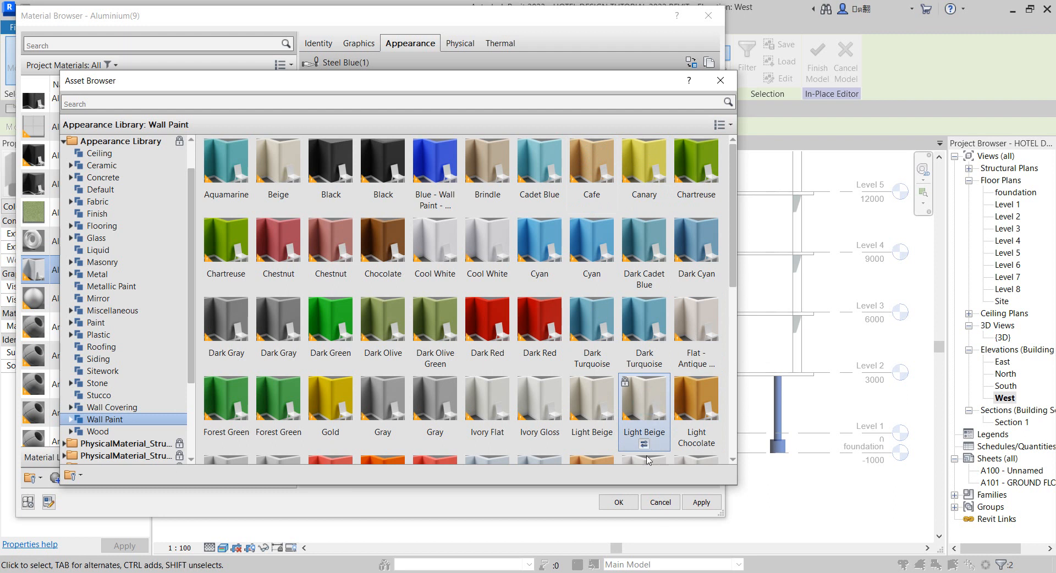
left_click(640, 385)
double_click(647, 414)
left_click(719, 83)
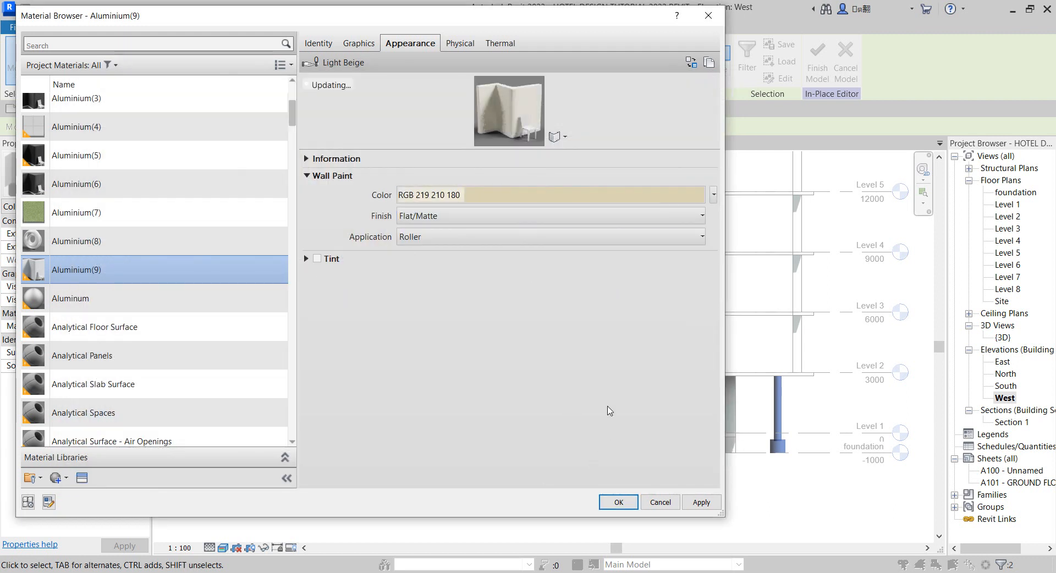
- Assign the Aluminium(9) material to both cylinders and finish the in-place column model
left_click(619, 502)
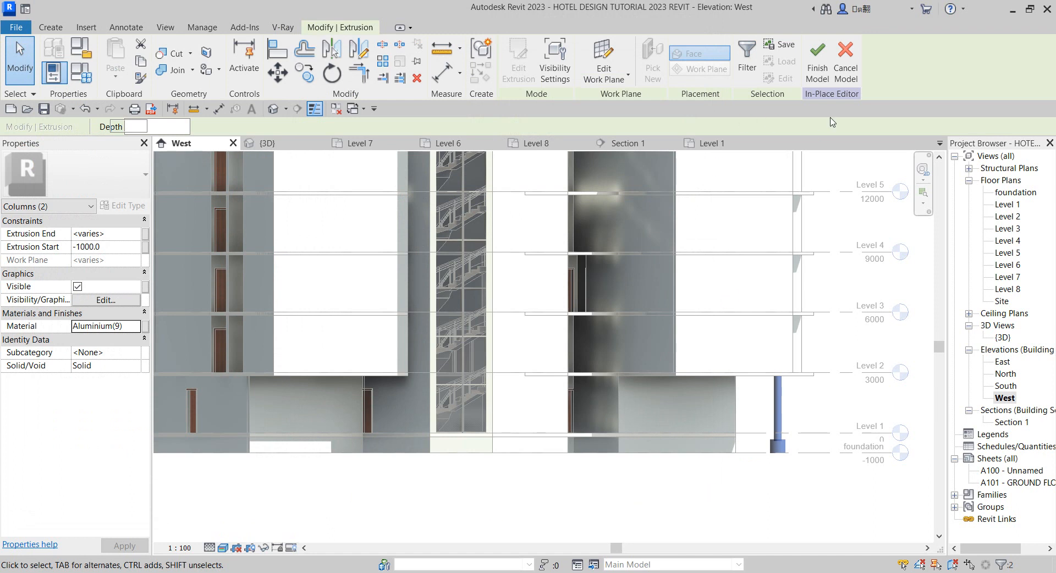
left_click(818, 58)
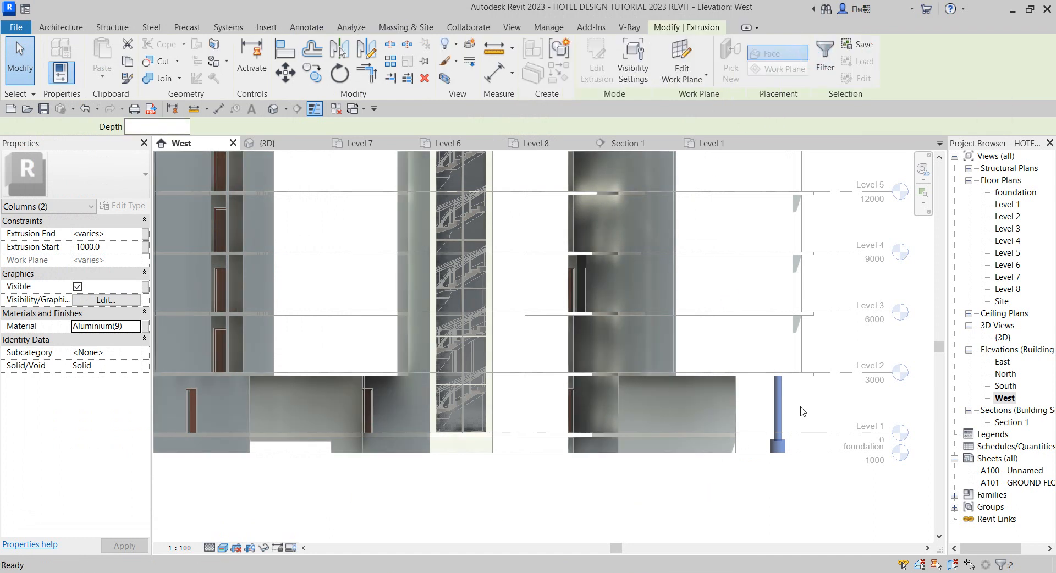
scroll(701, 438, "down", 3)
scroll(731, 385, "up", 8)
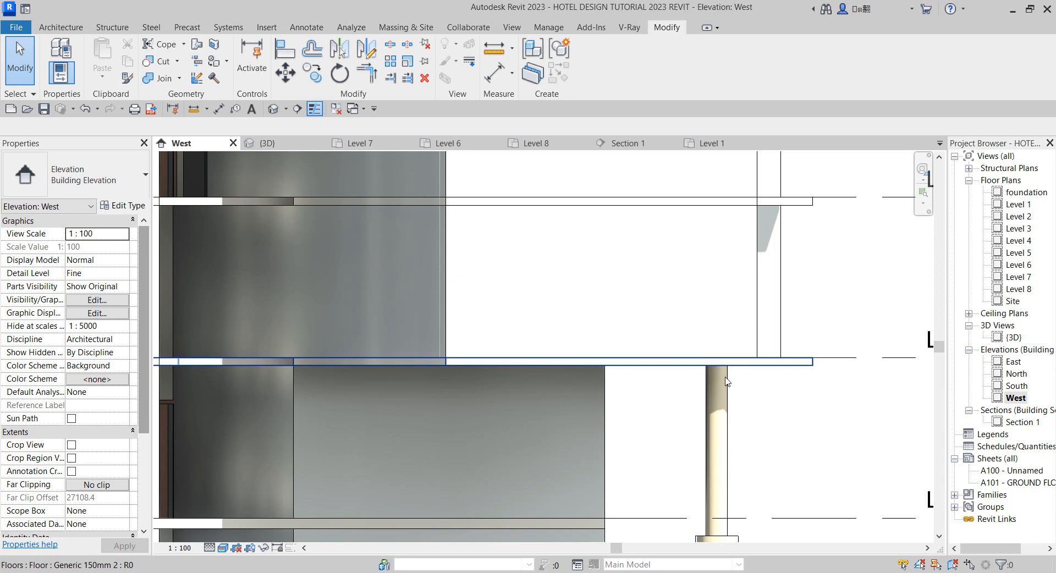
scroll(700, 392, "up", 2)
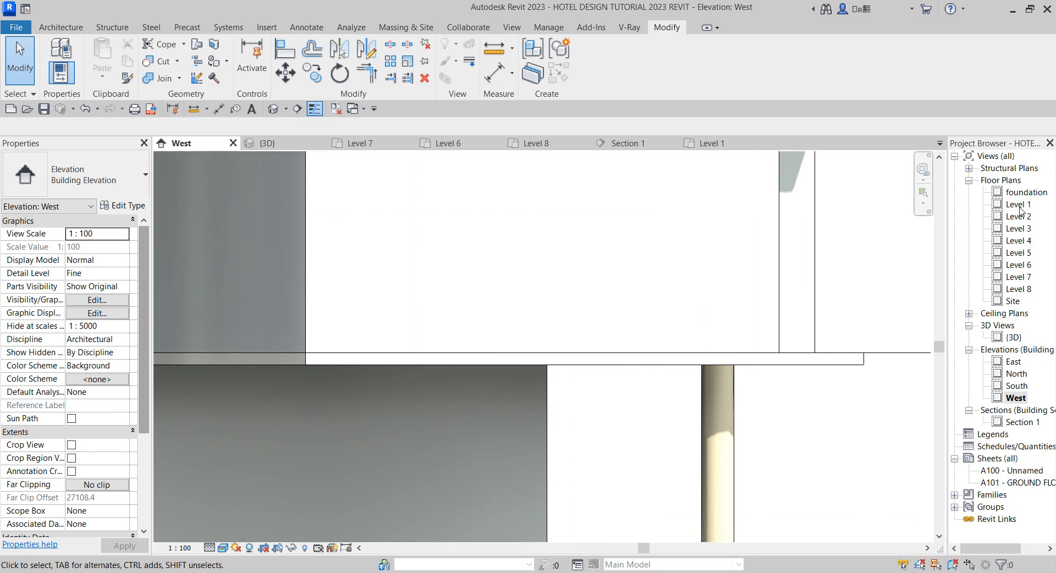
- In the Level 1 floor plan, open the round column for in-place editing
double_click(1019, 216)
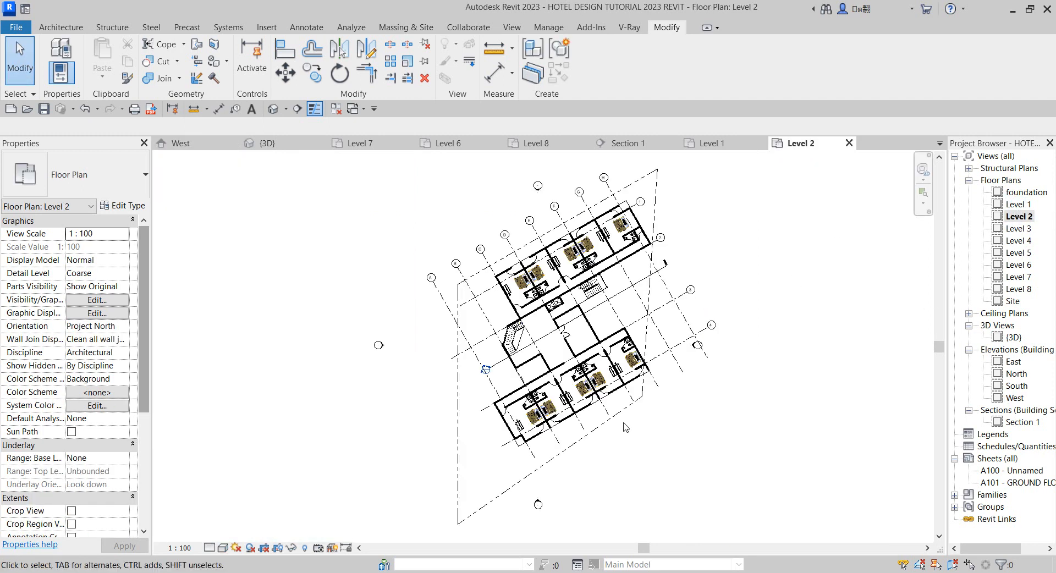
double_click(1019, 204)
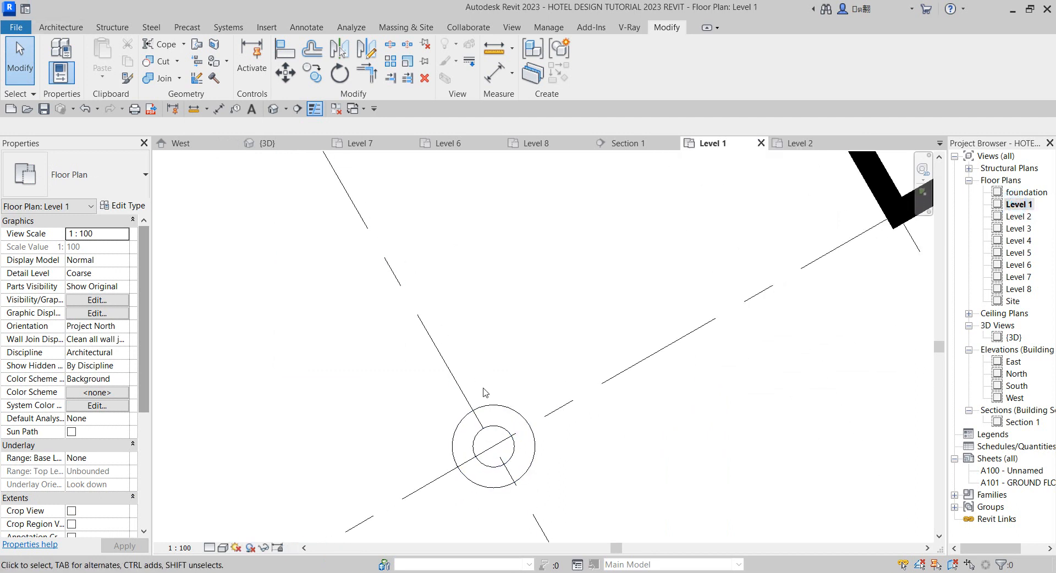
left_click(495, 412)
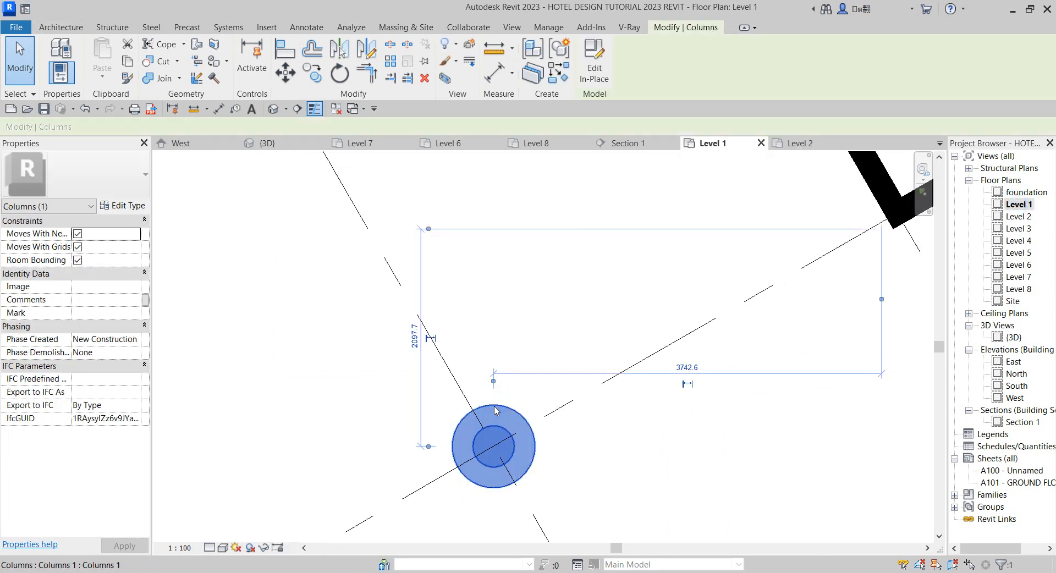
left_click(604, 69)
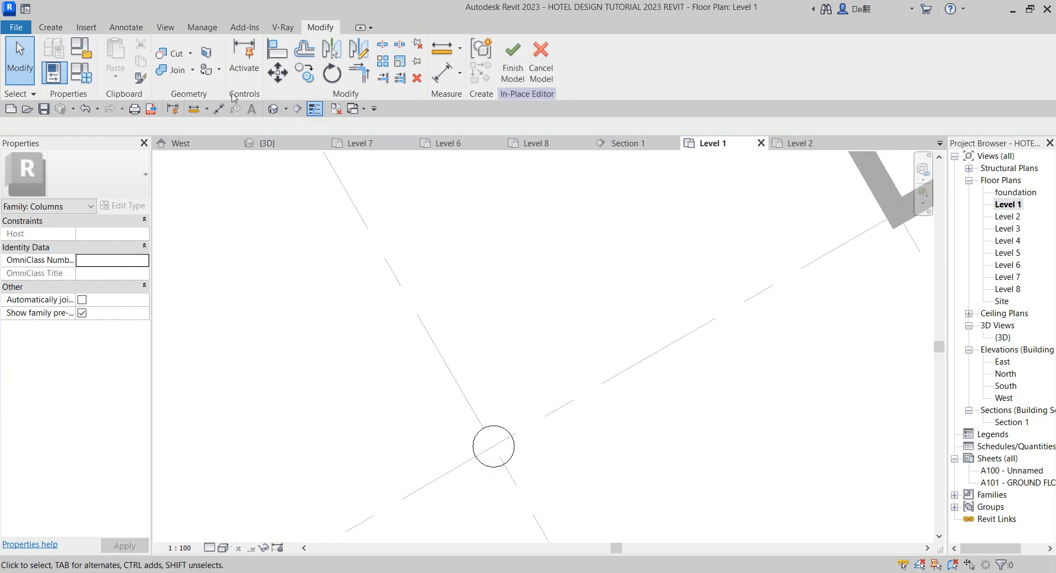
- Start a sweep and define its path by picking both halves of the narrow cylinder's circular edge
left_click(51, 27)
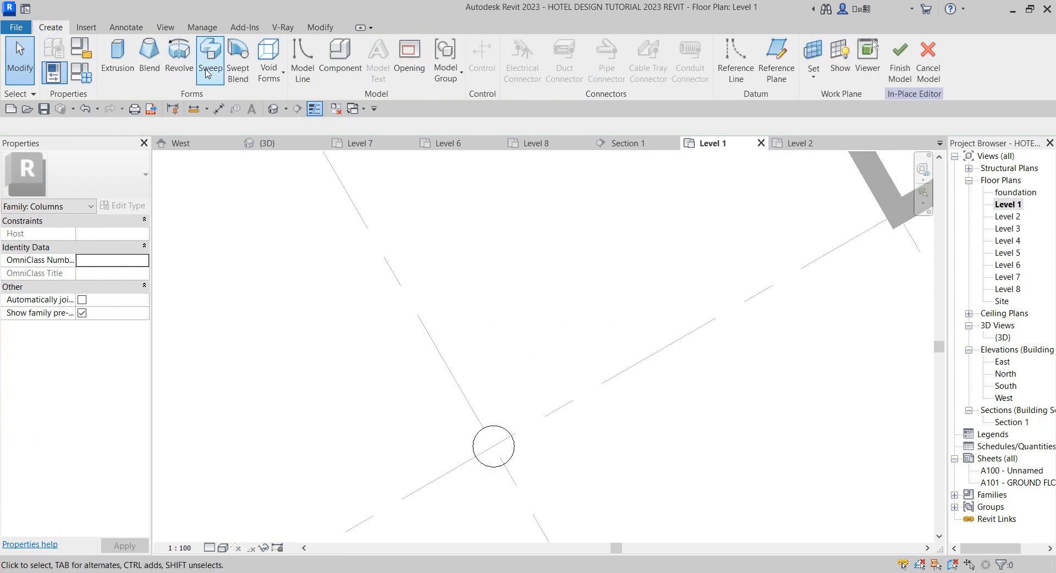
left_click(208, 73)
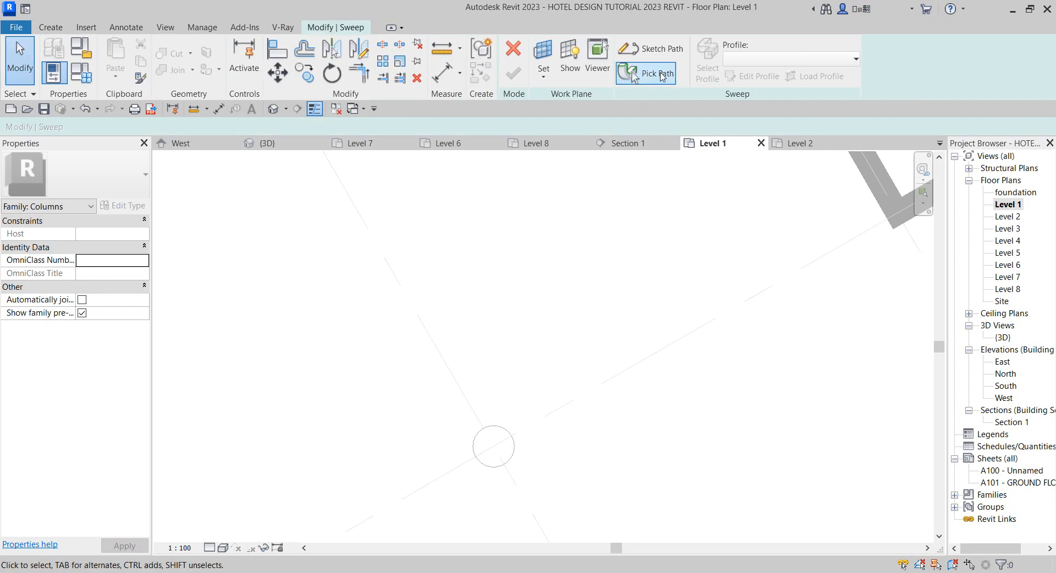
left_click(654, 49)
left_click(569, 77)
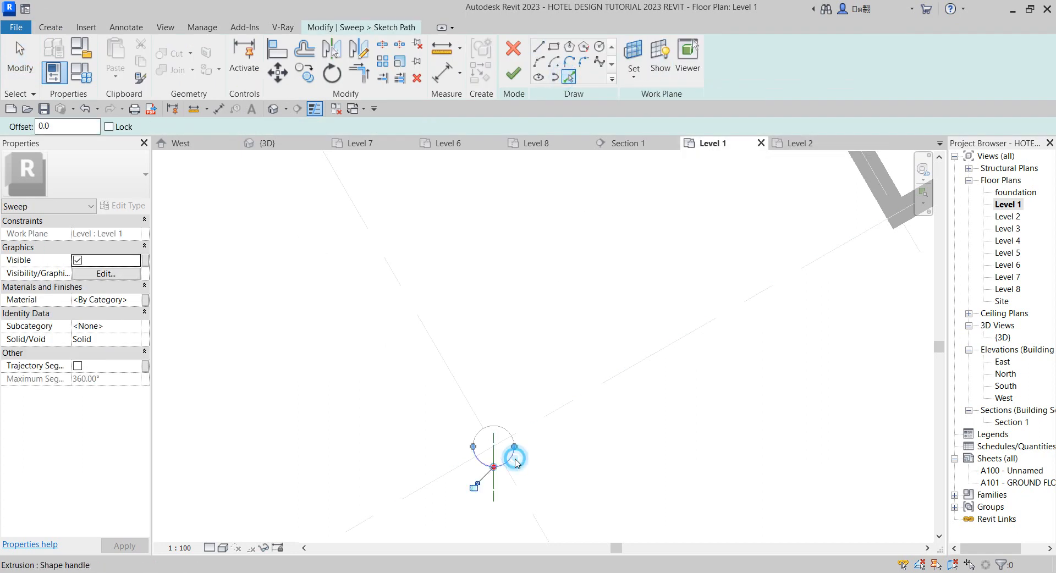
left_click(479, 461)
scroll(542, 366, "down", 3)
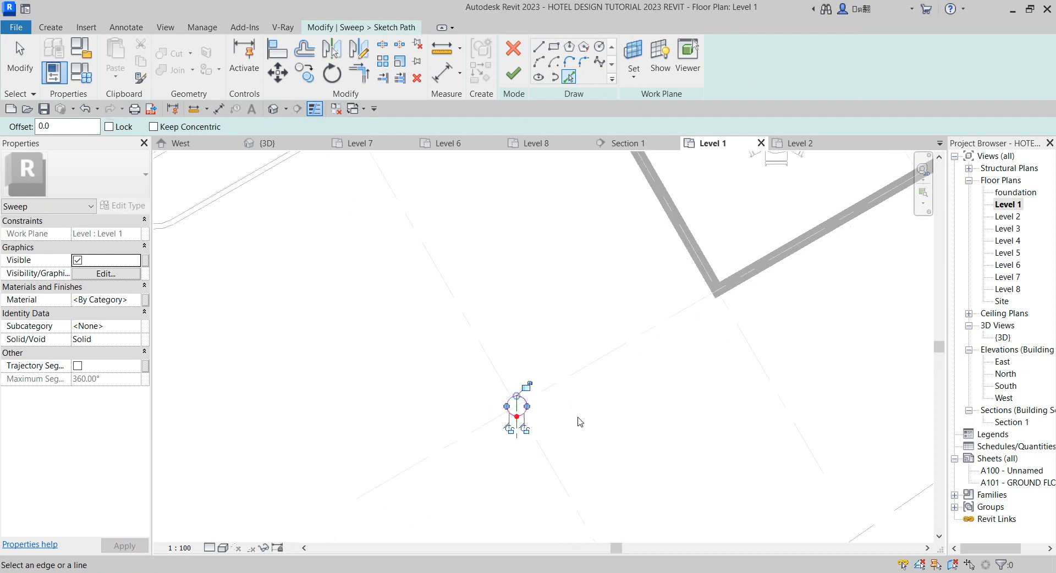
scroll(579, 420, "up", 1)
left_click(514, 70)
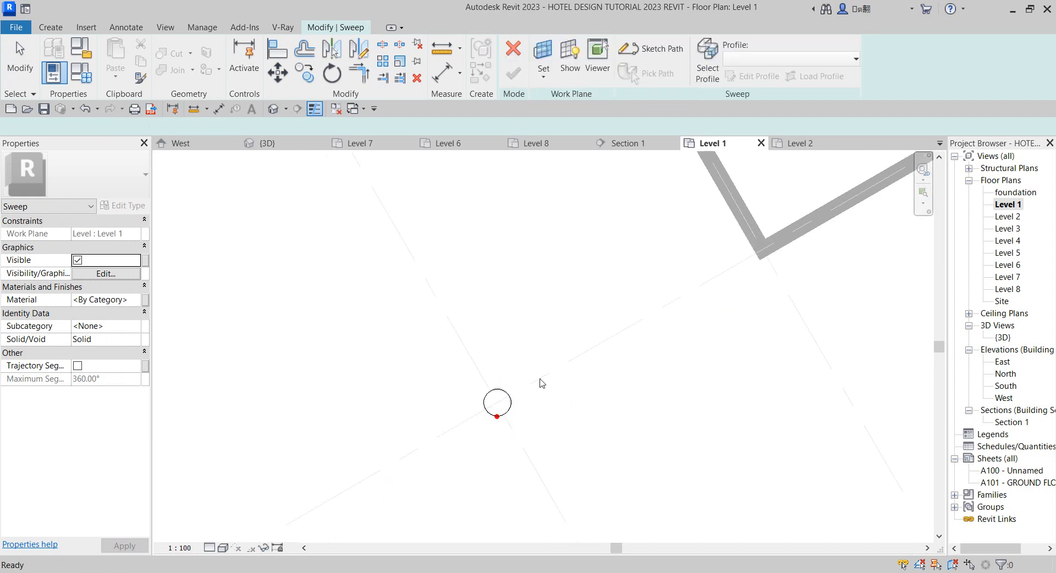
- Open the sweep's profile sketch for editing in the West elevation
scroll(530, 450, "down", 2)
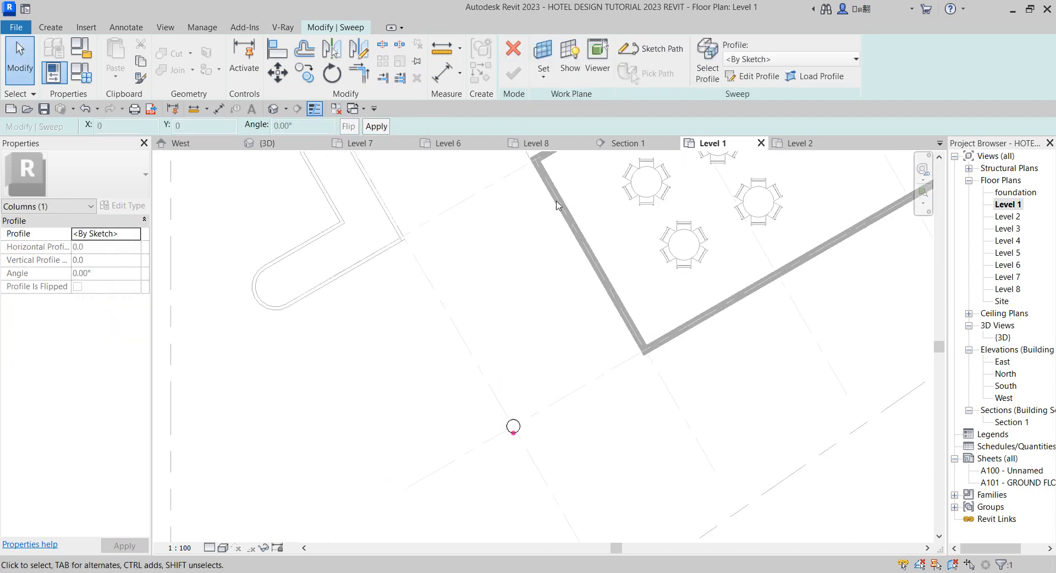
left_click(759, 77)
left_click(474, 193)
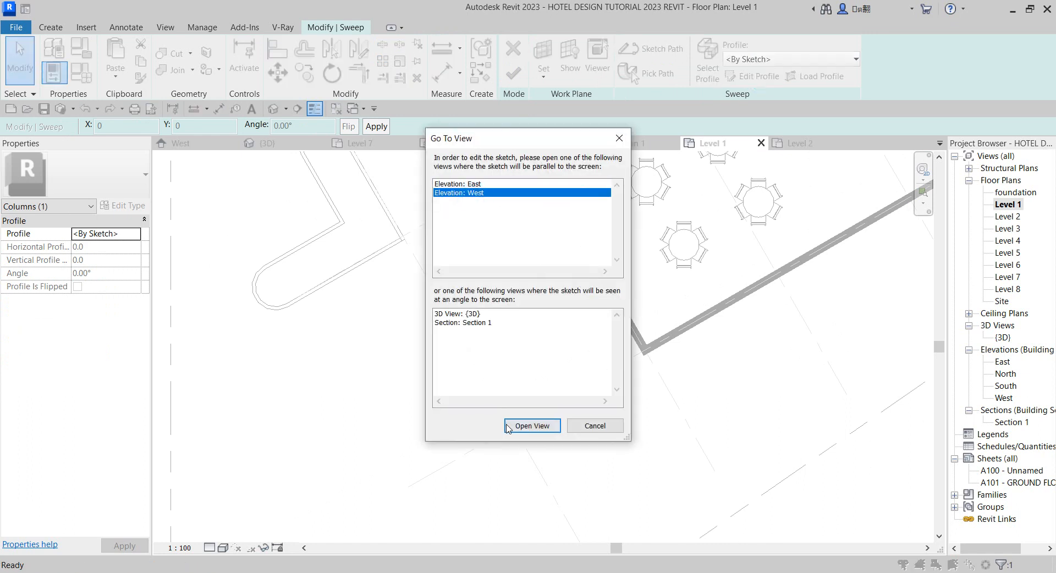
left_click(532, 425)
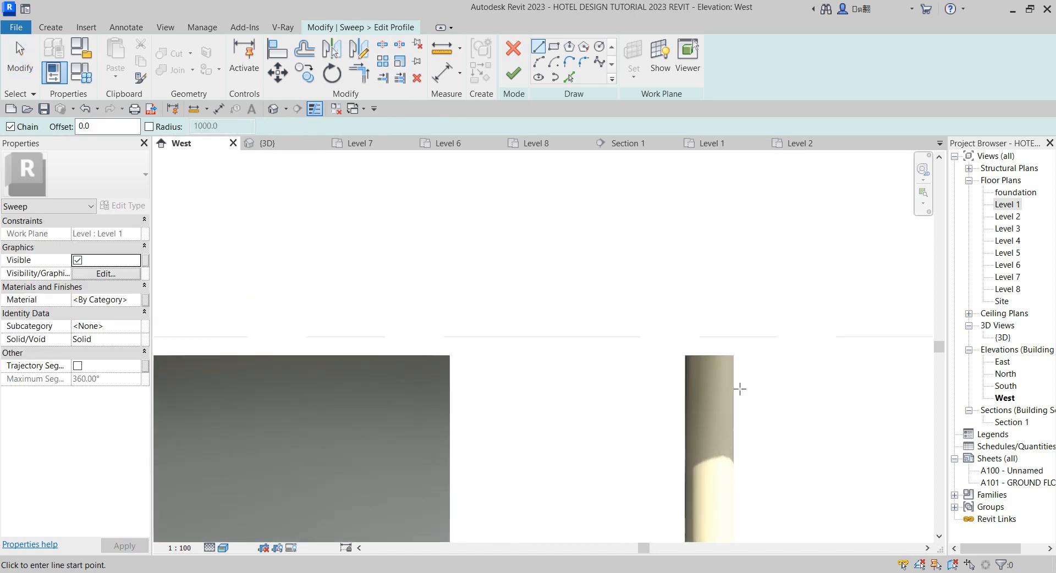
- Sketch the capital profile's lower steps: about 160 mm down the cylinder's edge, short offset outward, 35 mm up, 45 mm out, 40 mm up
scroll(746, 367, "up", 4)
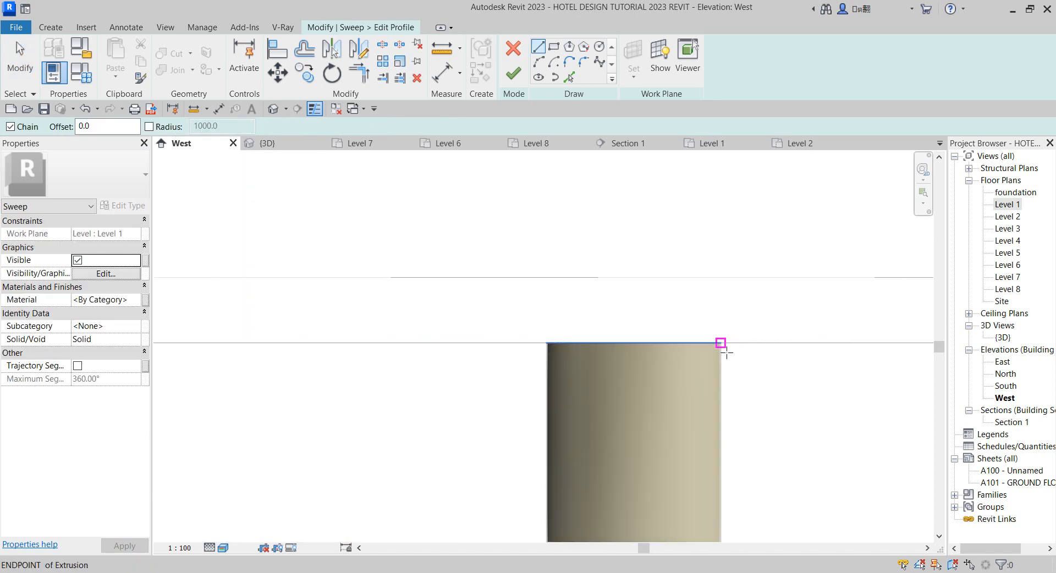
left_click(721, 346)
scroll(727, 397, "down", 2)
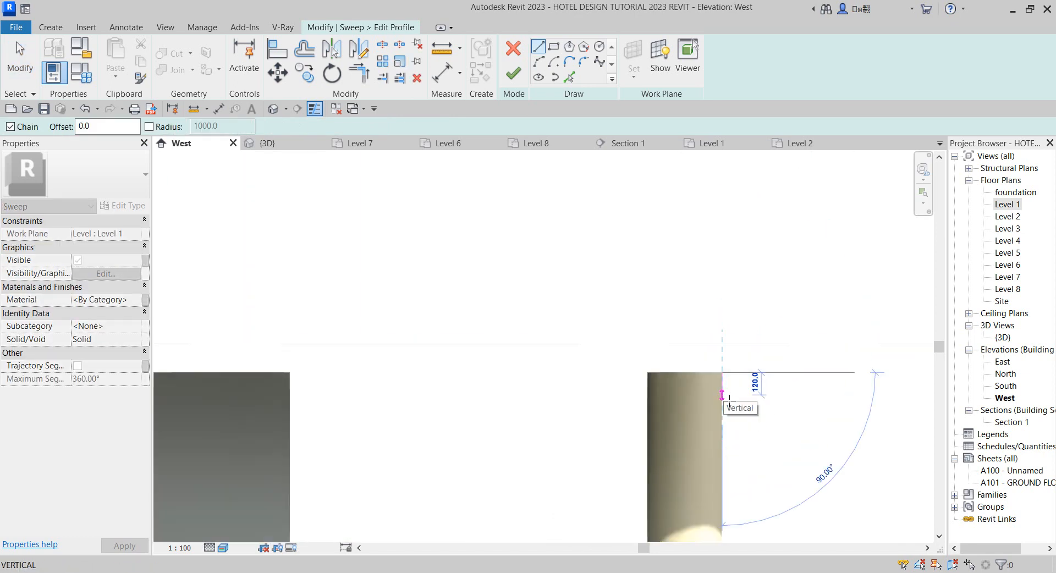
scroll(729, 397, "up", 3)
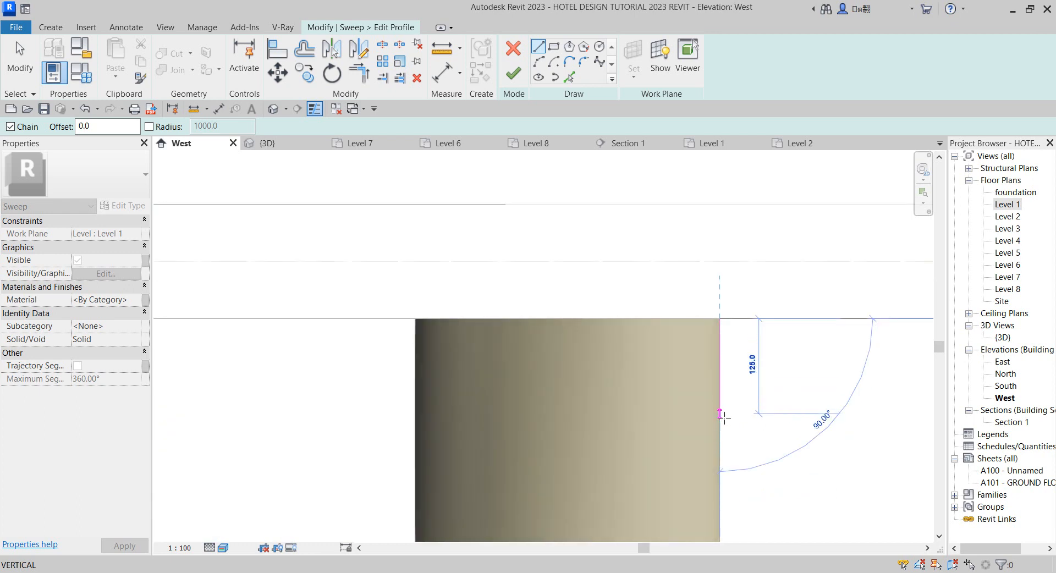
left_click(726, 446)
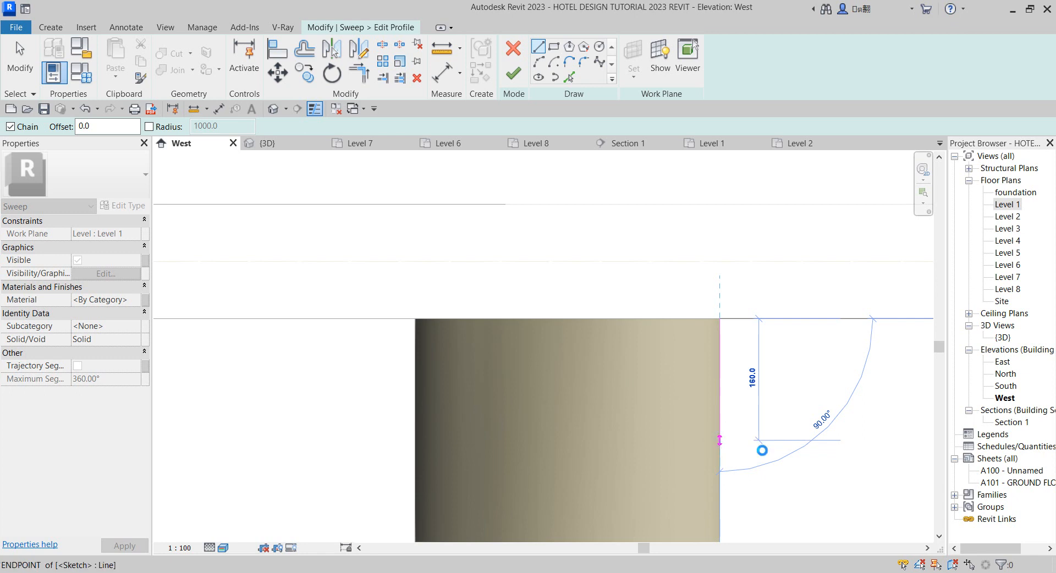
left_click(748, 440)
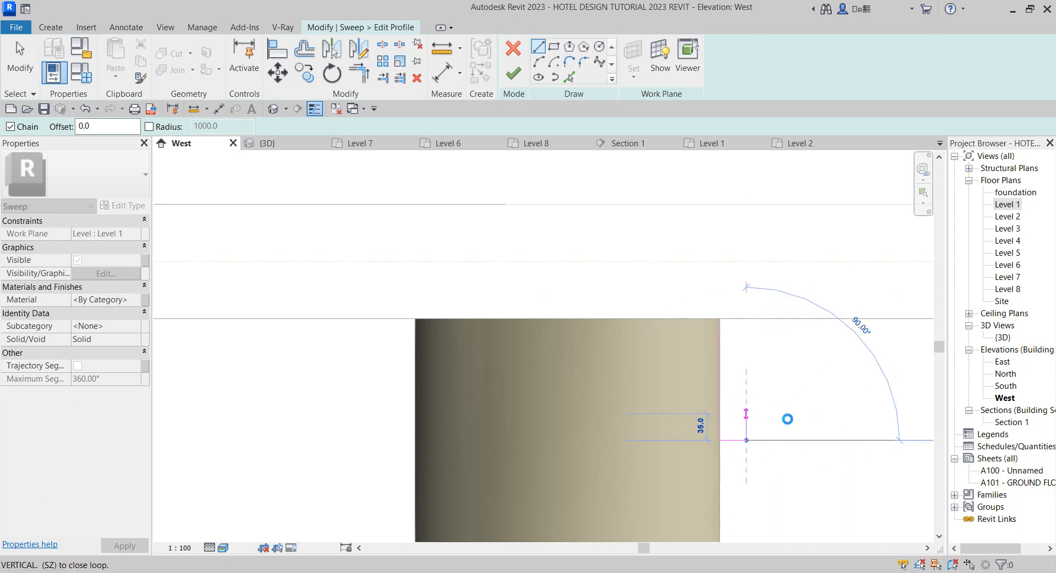
left_click(779, 413)
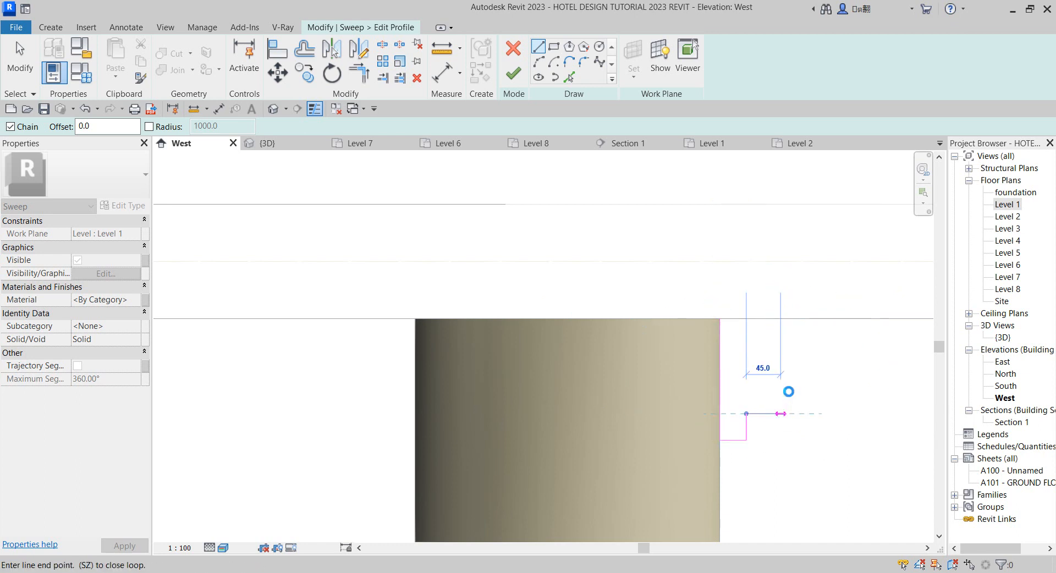
left_click(781, 383)
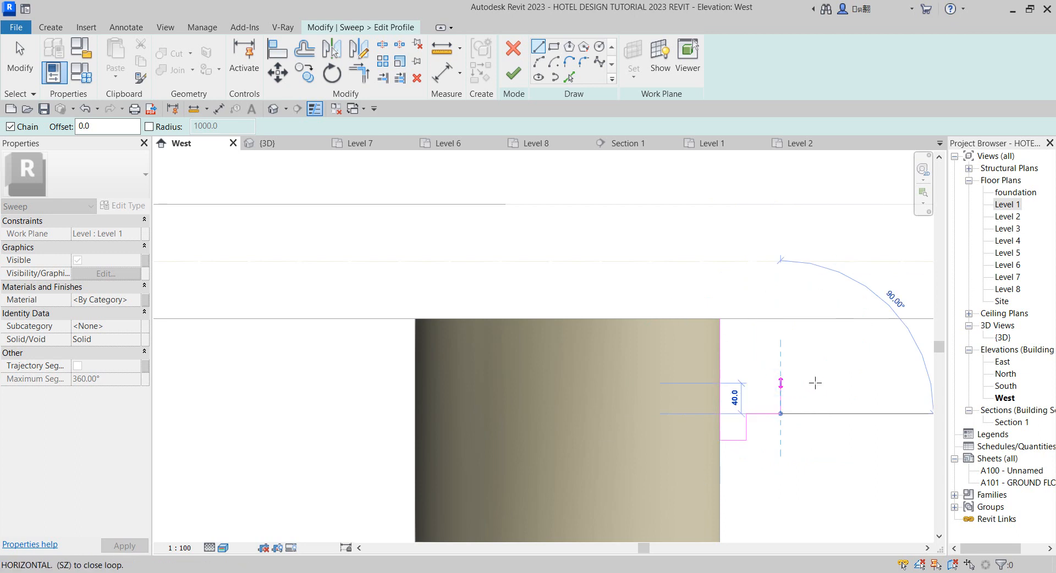
- Complete the profile with an outward slope, a 25 mm vertical and a chamfer, close it along the floor's underside and finish the sweep
left_click(817, 362)
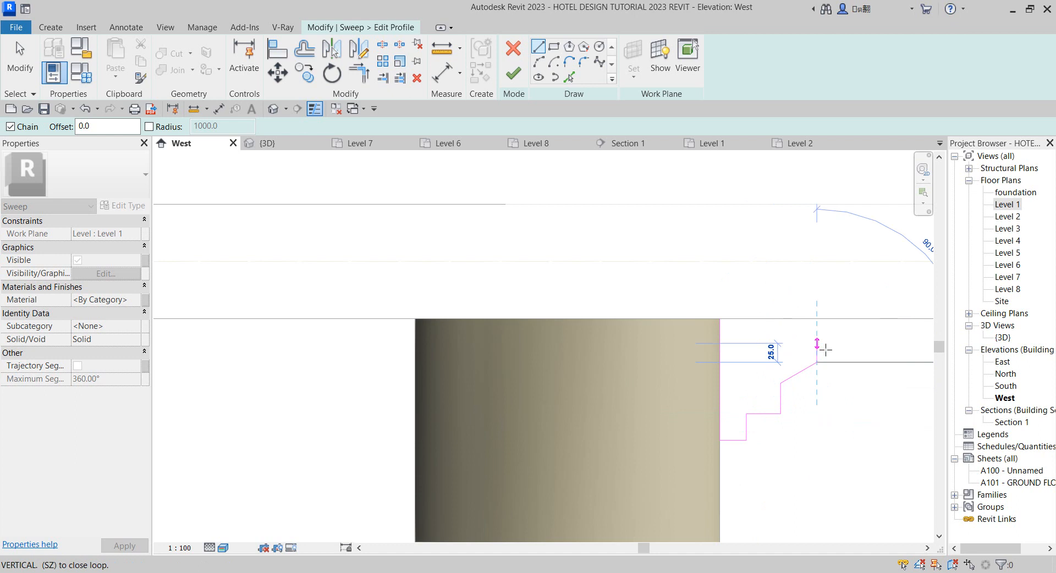
left_click(819, 344)
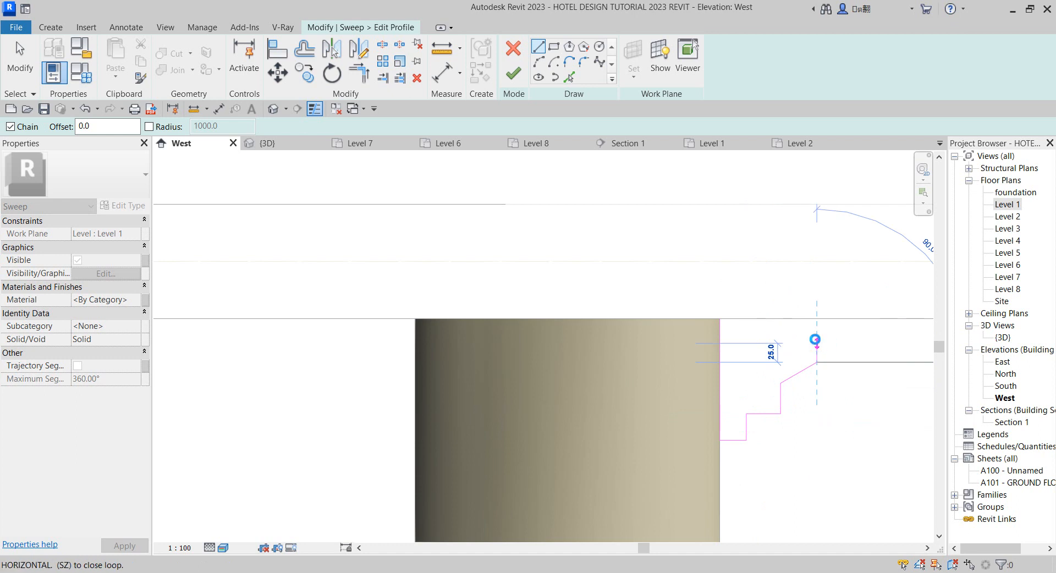
left_click(812, 335)
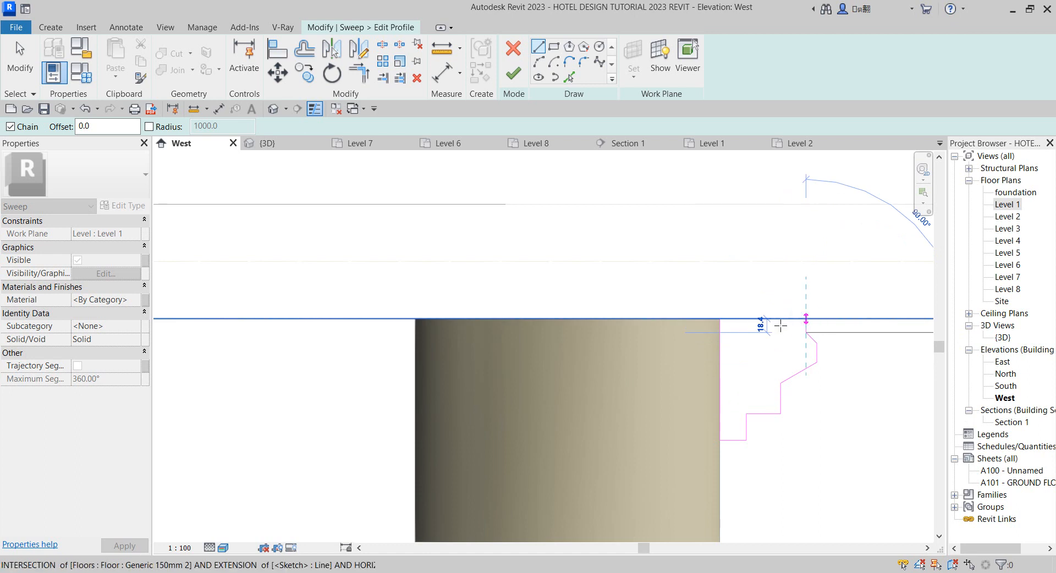
left_click(720, 318)
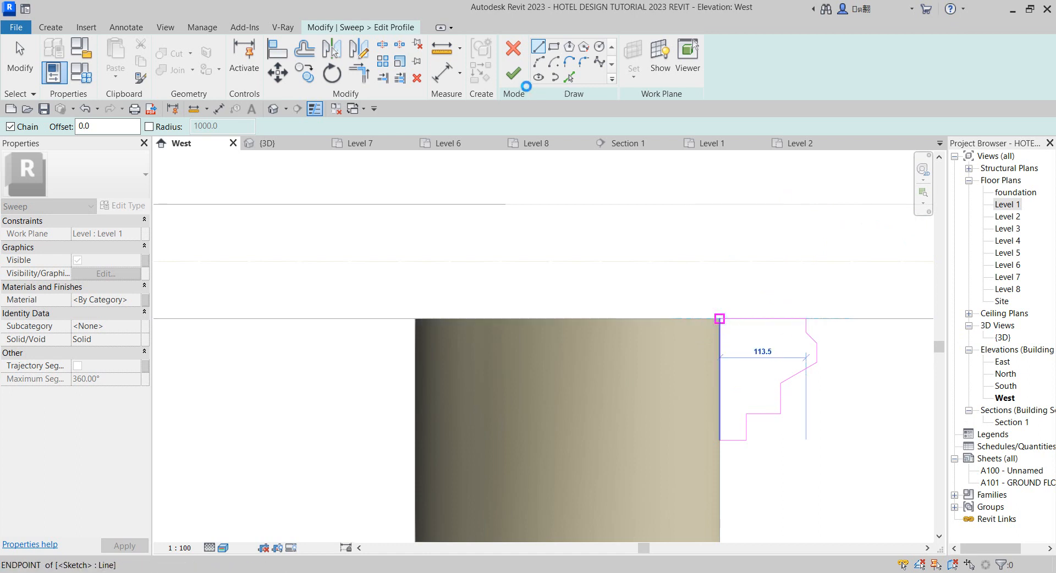
left_click(520, 82)
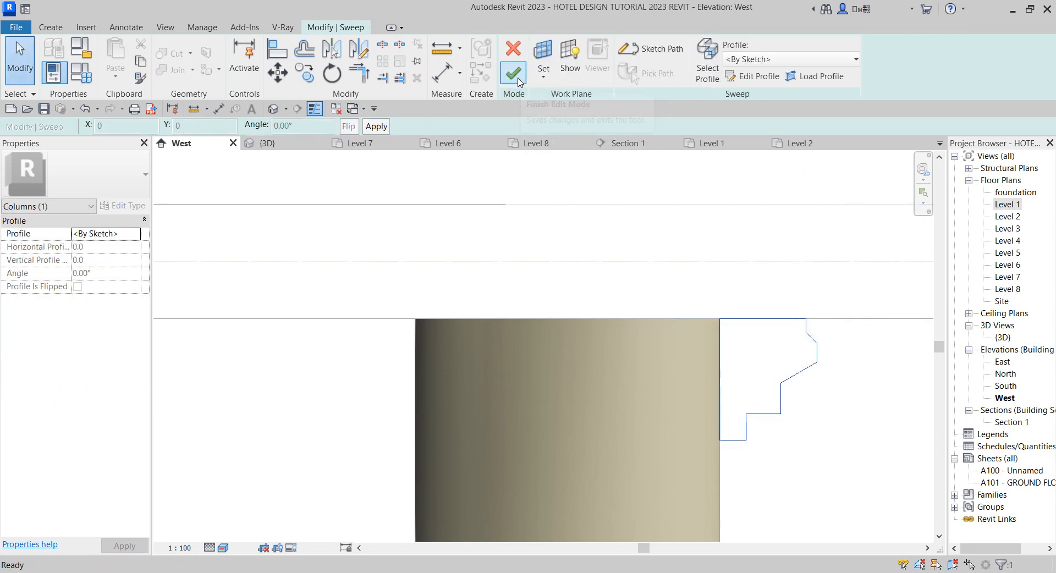
left_click(520, 81)
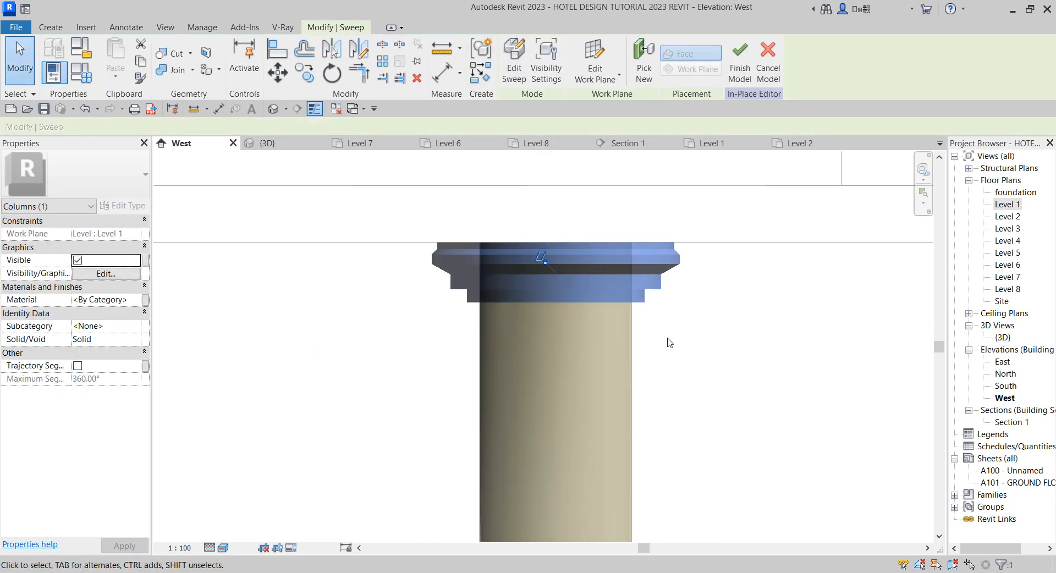
- Assign the Aluminium(9) material to the swept capital
left_click(134, 301)
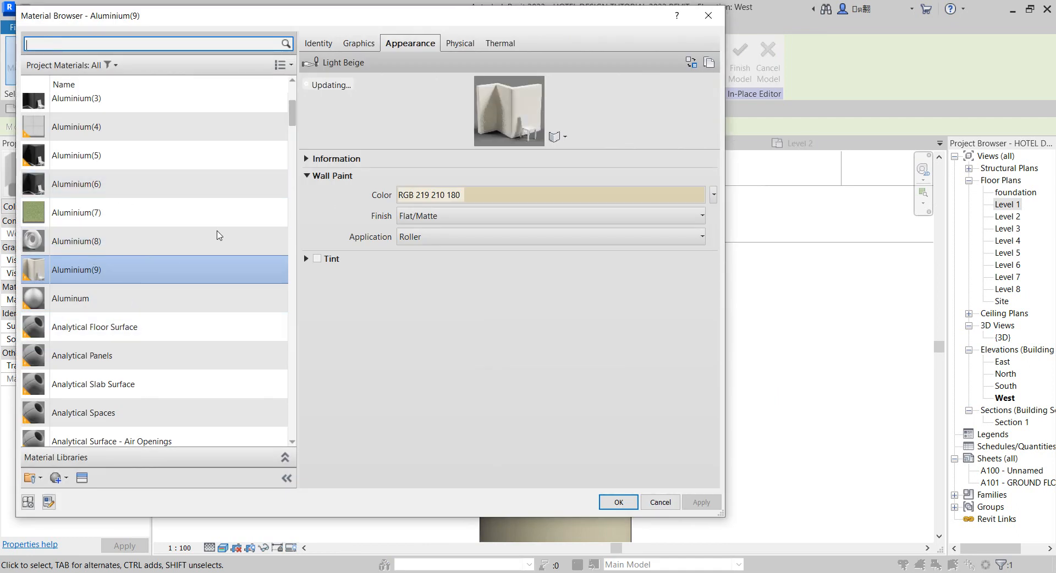
left_click(490, 192)
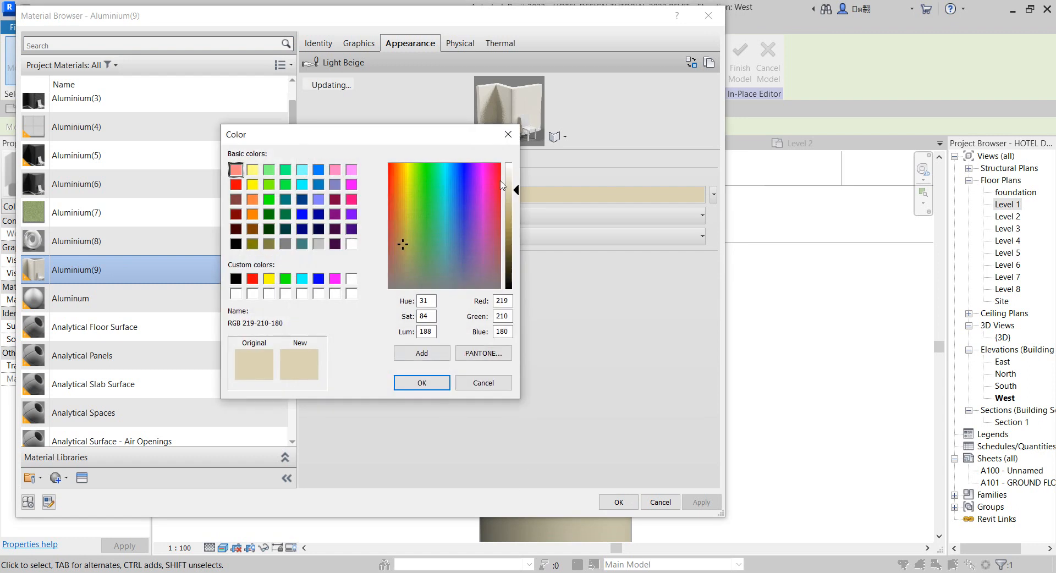
left_click(512, 132)
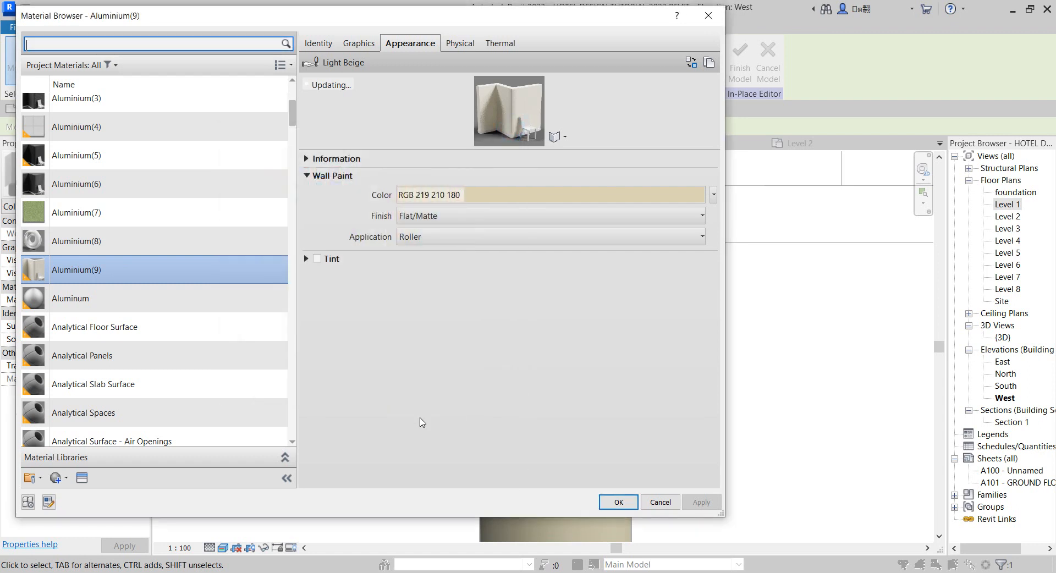
left_click(615, 503)
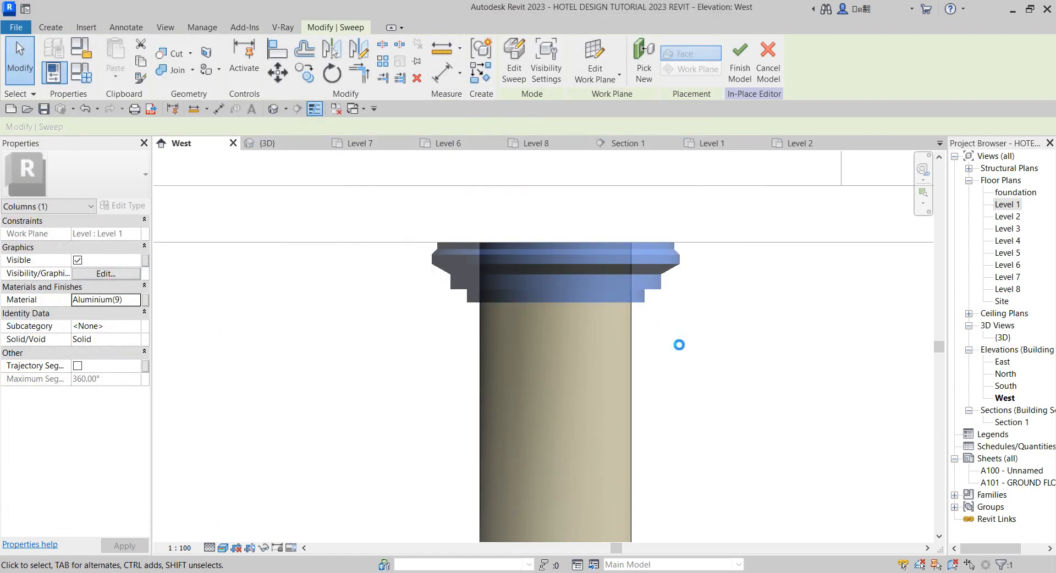
left_click(672, 341)
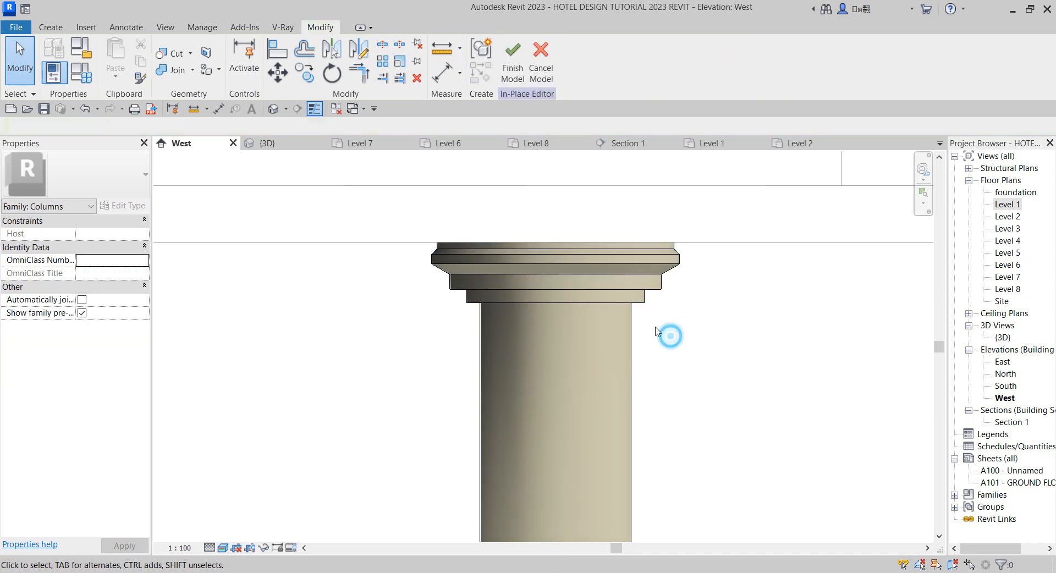
- Select all three column parts in the West elevation and copy them in the Level 1 plan to the grid intersection outside the restaurant
scroll(664, 335, "down", 6)
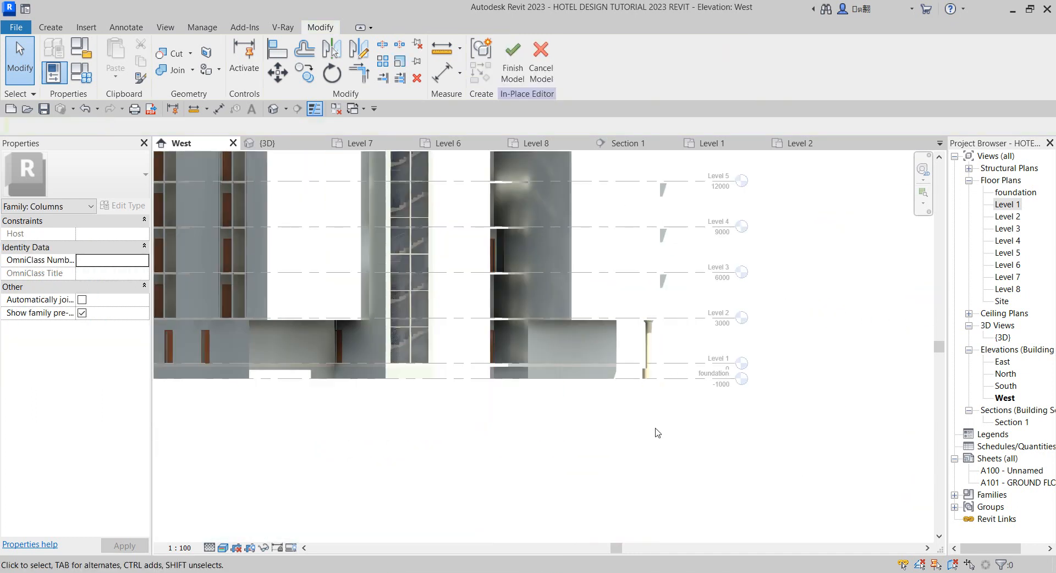
scroll(616, 435, "down", 2)
left_click_drag(616, 341, 678, 437)
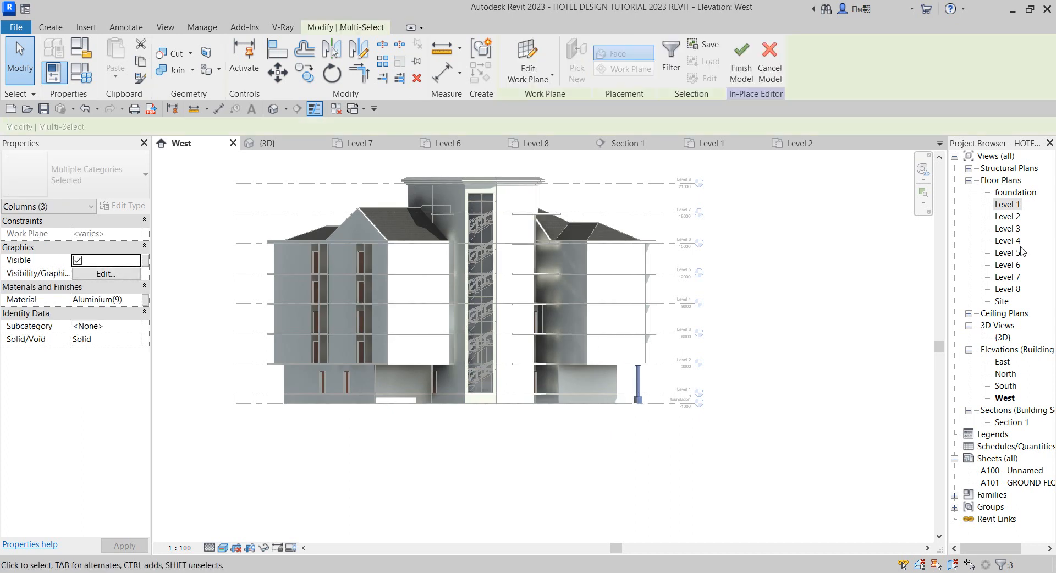
double_click(1006, 205)
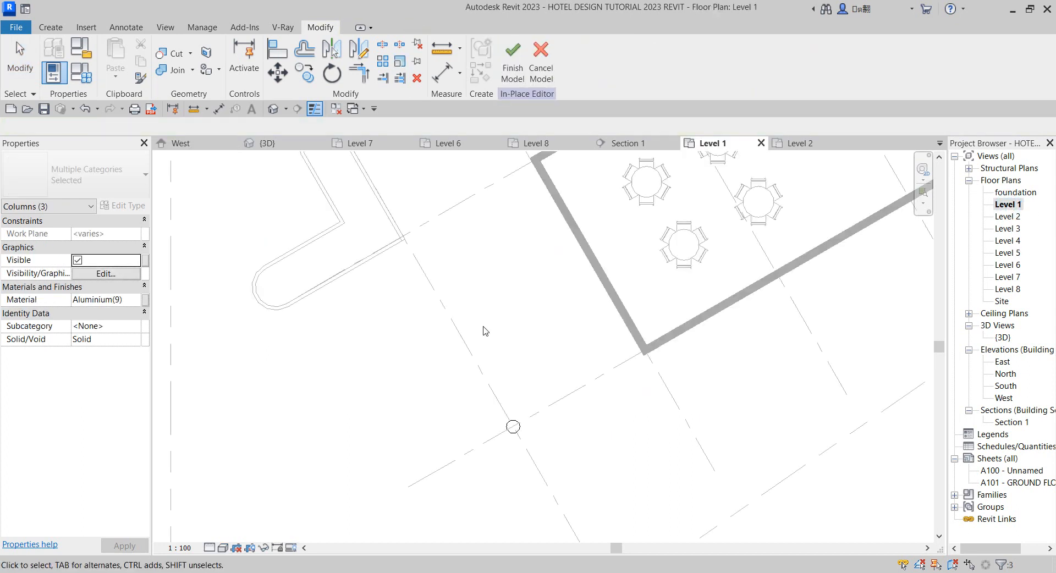
scroll(497, 415, "down", 2)
scroll(474, 335, "up", 2)
scroll(557, 341, "down", 4)
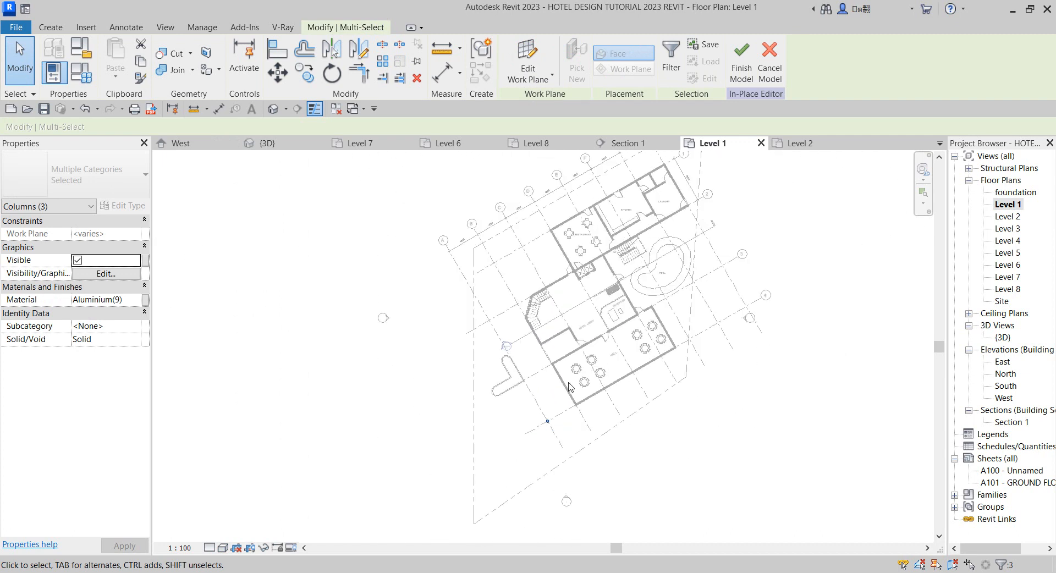
left_click(305, 71)
scroll(526, 432, "up", 4)
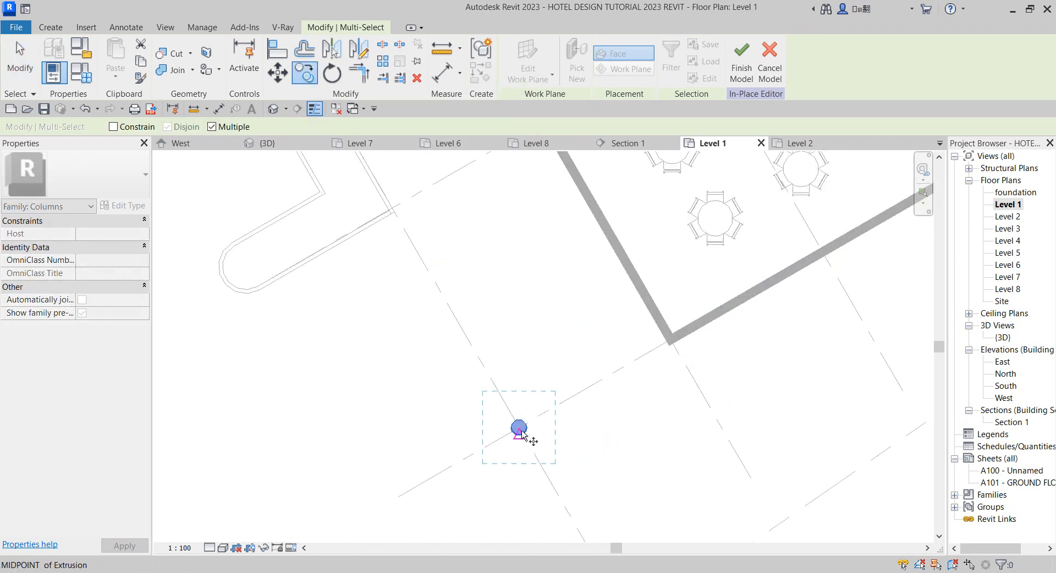
scroll(523, 432, "up", 2)
left_click(519, 427)
scroll(528, 441, "down", 2)
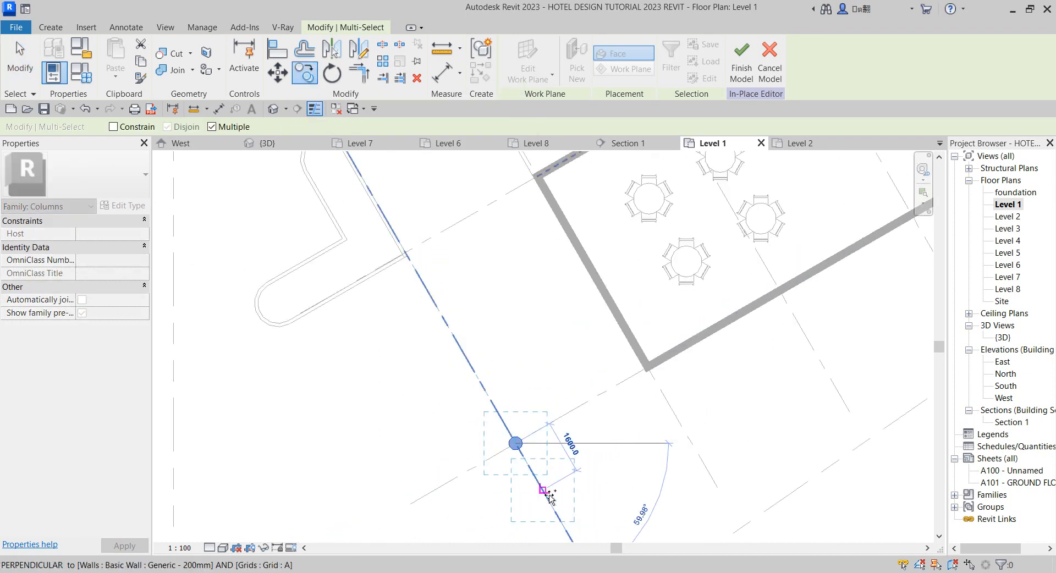
scroll(550, 498, "down", 4)
scroll(493, 238, "down", 1)
scroll(522, 259, "up", 3)
scroll(507, 248, "up", 1)
scroll(550, 264, "down", 3)
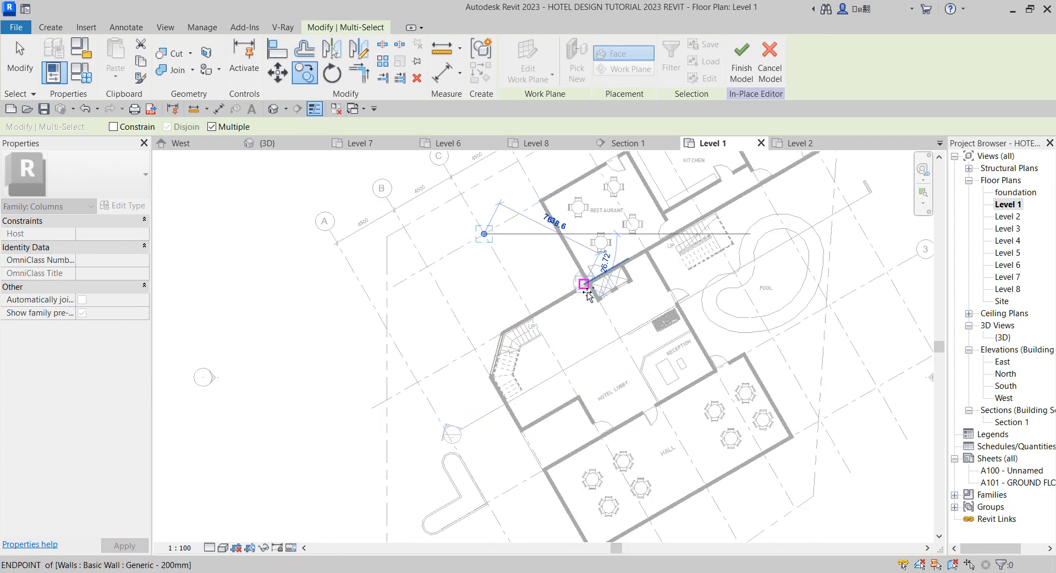
- Place another copy of the column on grid A at the corner of the L-shaped wall and end the copying
scroll(556, 352, "up", 1)
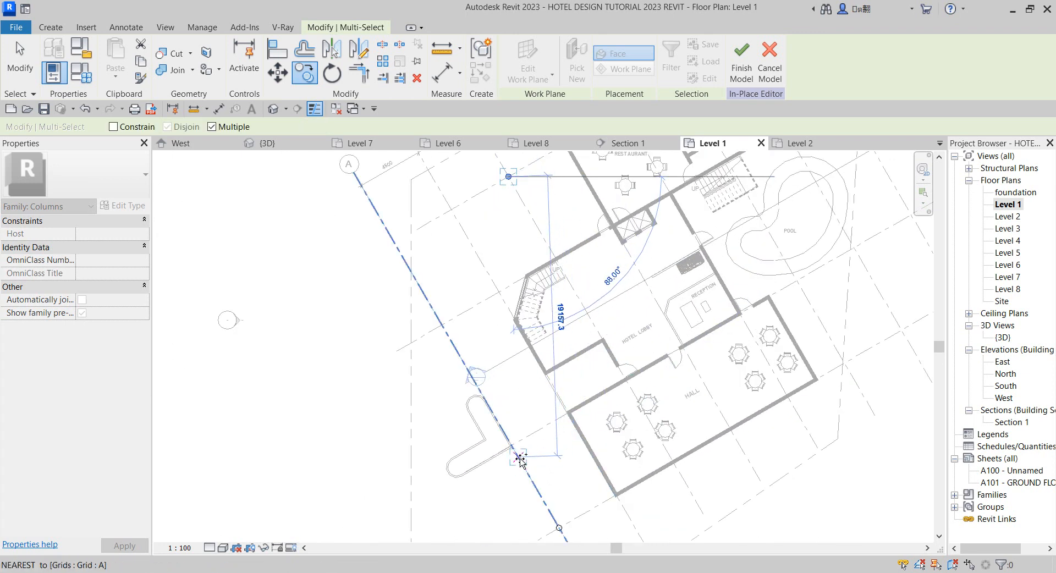
scroll(523, 440, "up", 2)
scroll(517, 452, "up", 3)
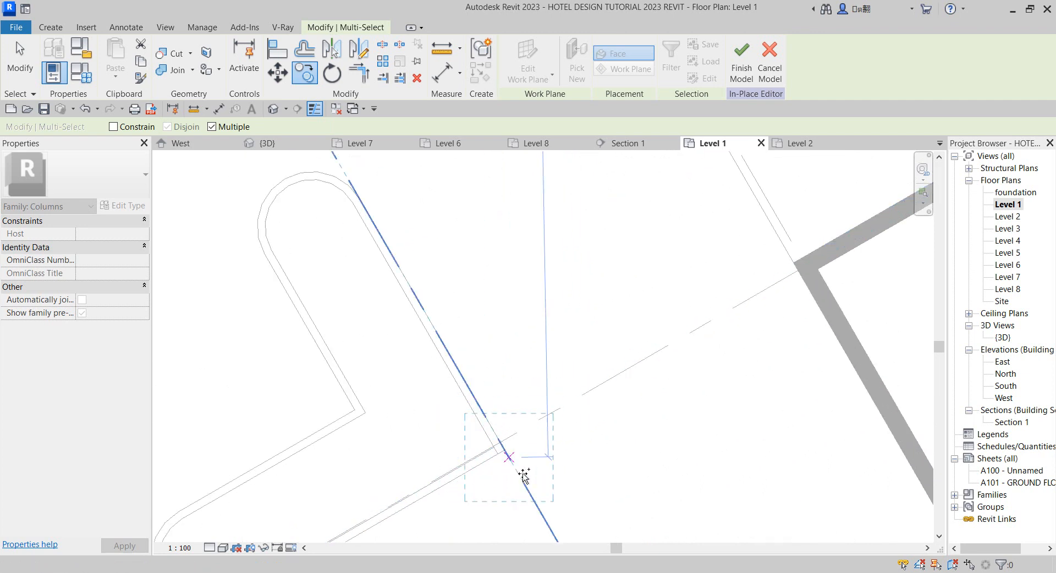
scroll(506, 456, "up", 2)
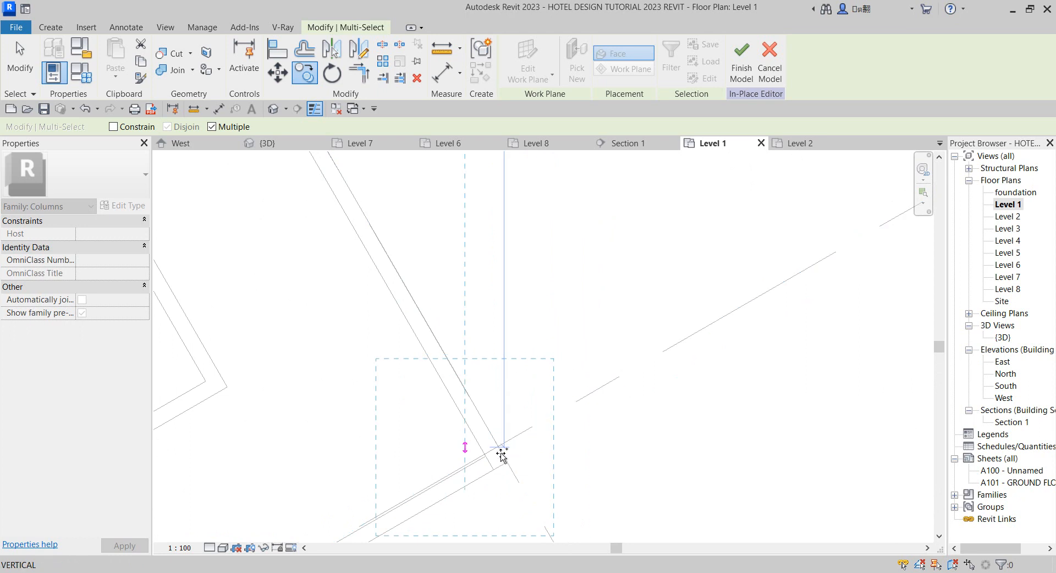
scroll(498, 450, "down", 5)
scroll(594, 435, "down", 3)
scroll(574, 424, "up", 3)
right_click(456, 320)
left_click(515, 333)
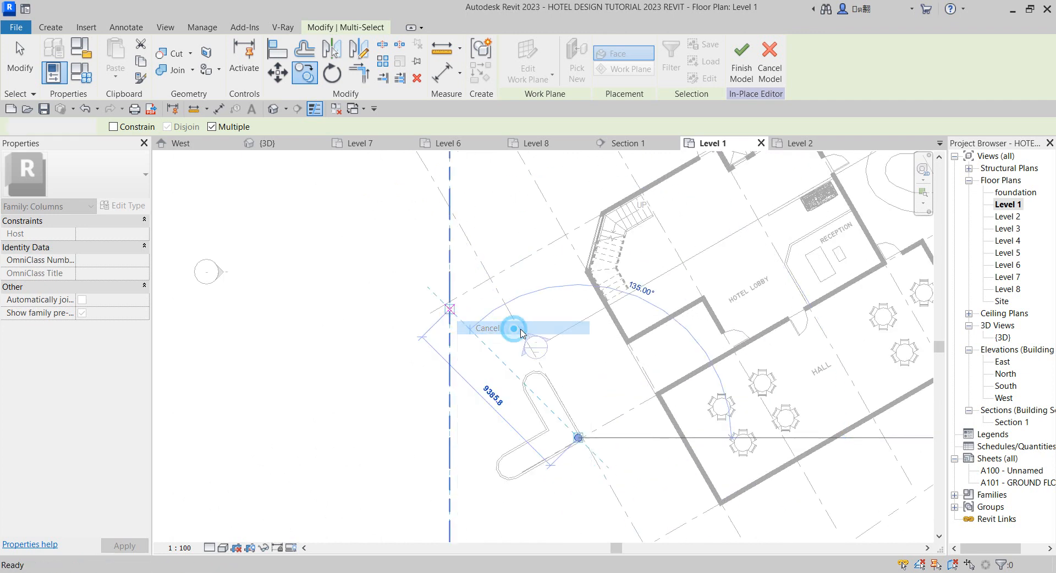
- Finish the in-place column model in the 3D view and look at the hotel from its left side
double_click(1000, 337)
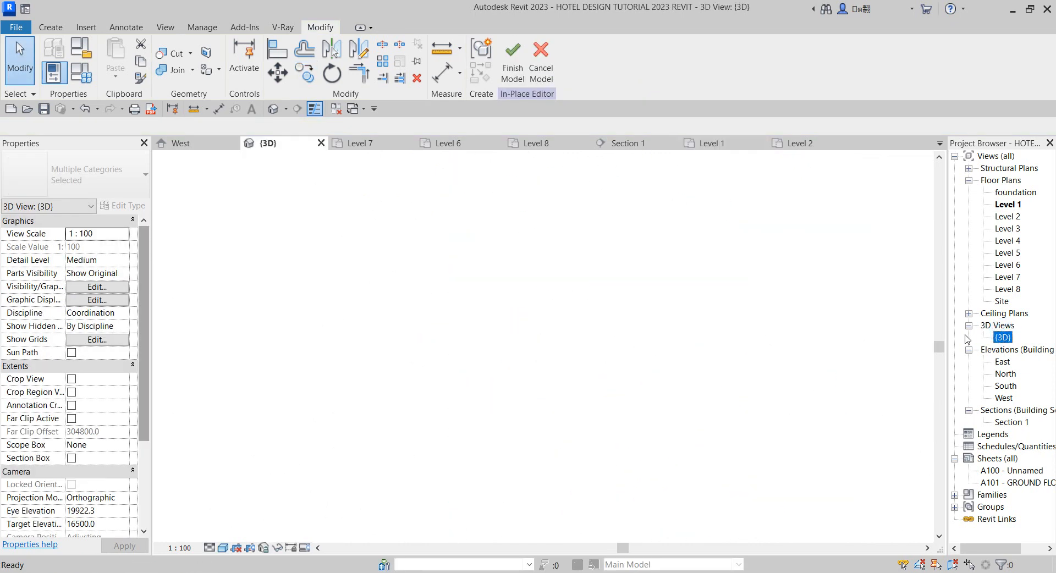
scroll(714, 403, "up", 4)
scroll(559, 427, "down", 3)
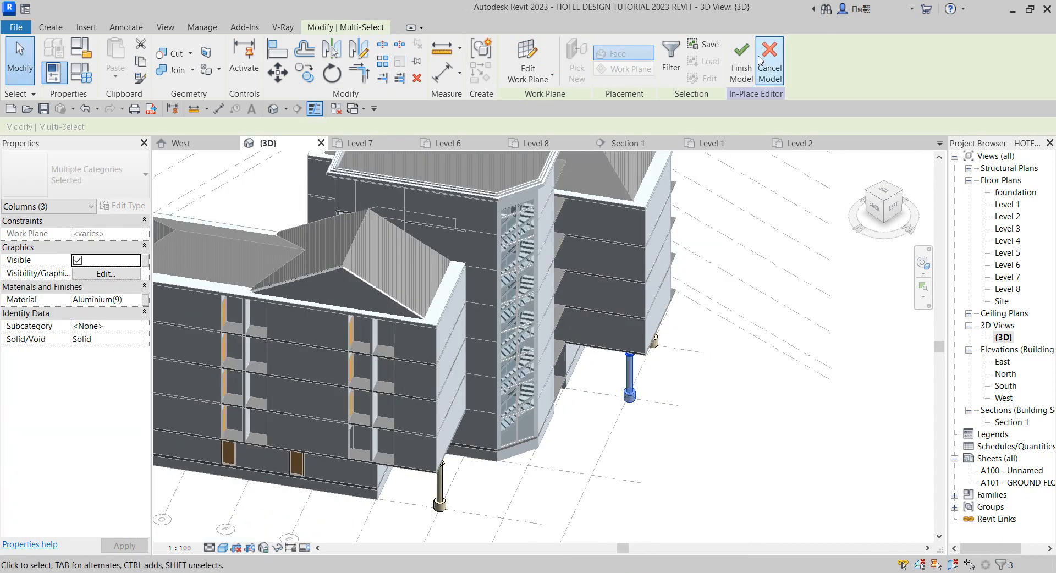
left_click(739, 63)
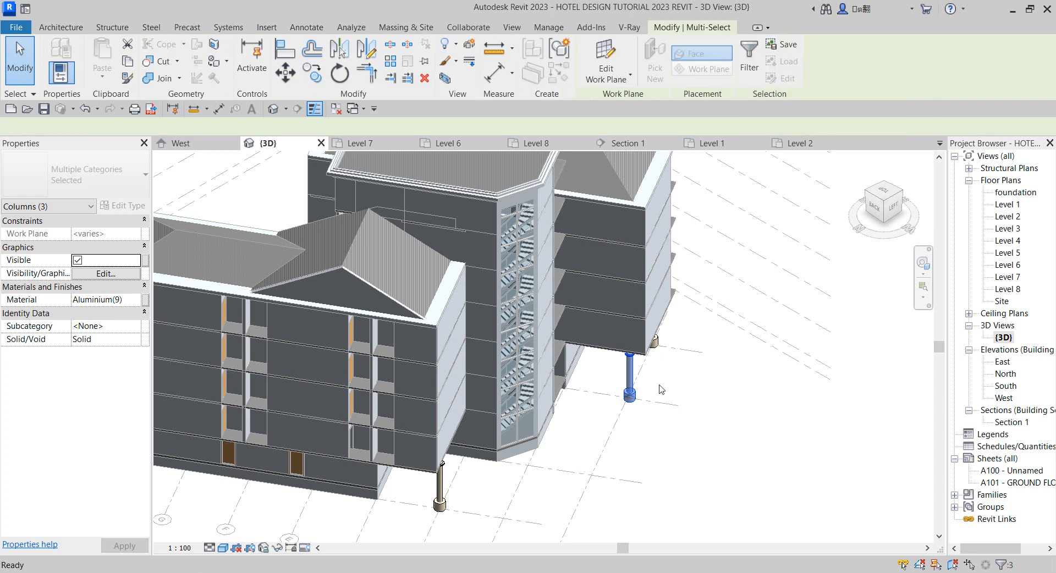
scroll(542, 423, "down", 5)
scroll(662, 313, "up", 6)
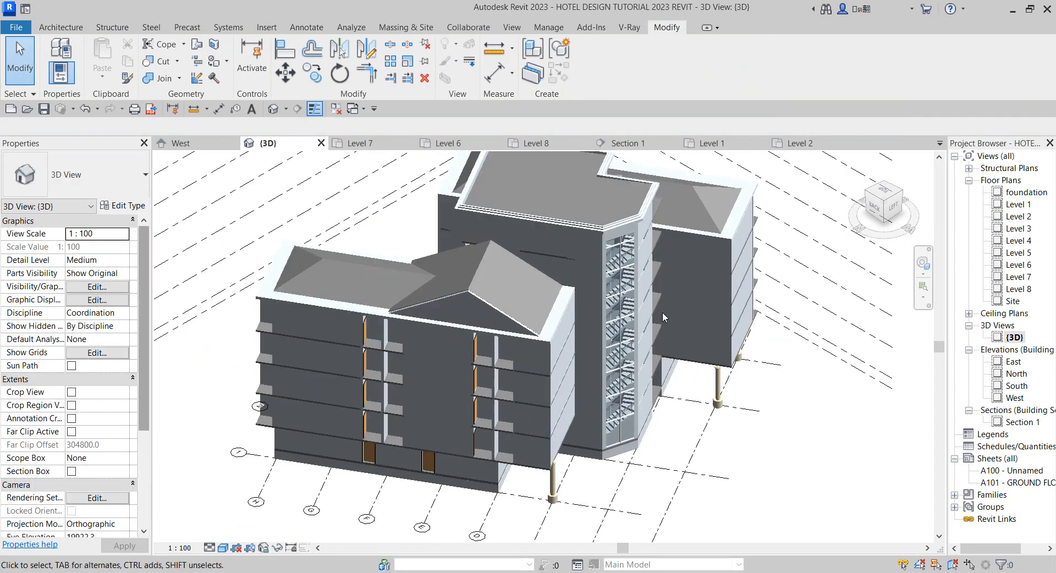
scroll(787, 272, "down", 5)
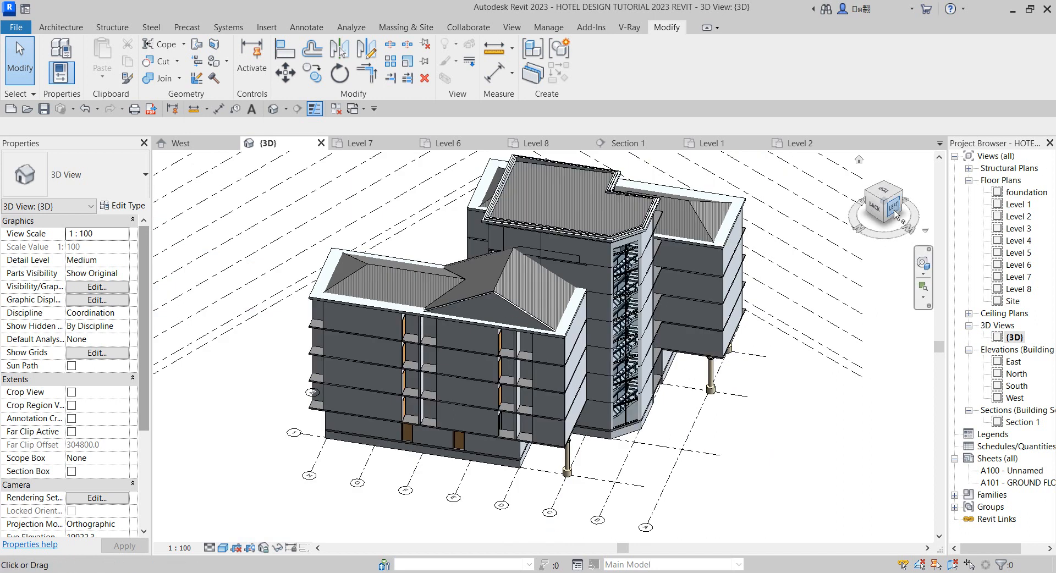
left_click(886, 208)
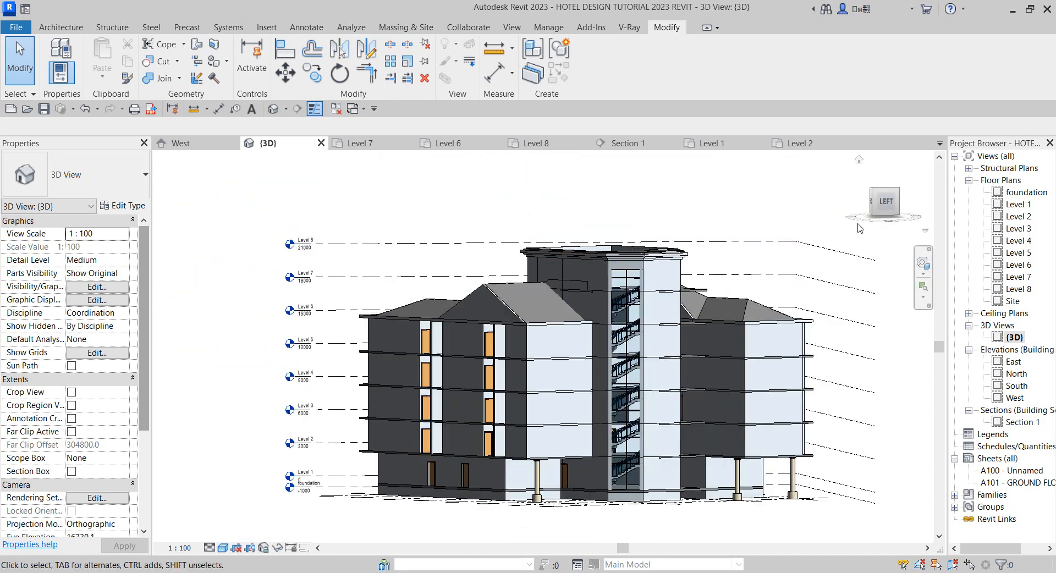
- Examine the hotel from above its left side in the 3D view, checking the copied round columns beneath the overhanging upper floors
left_click(899, 191)
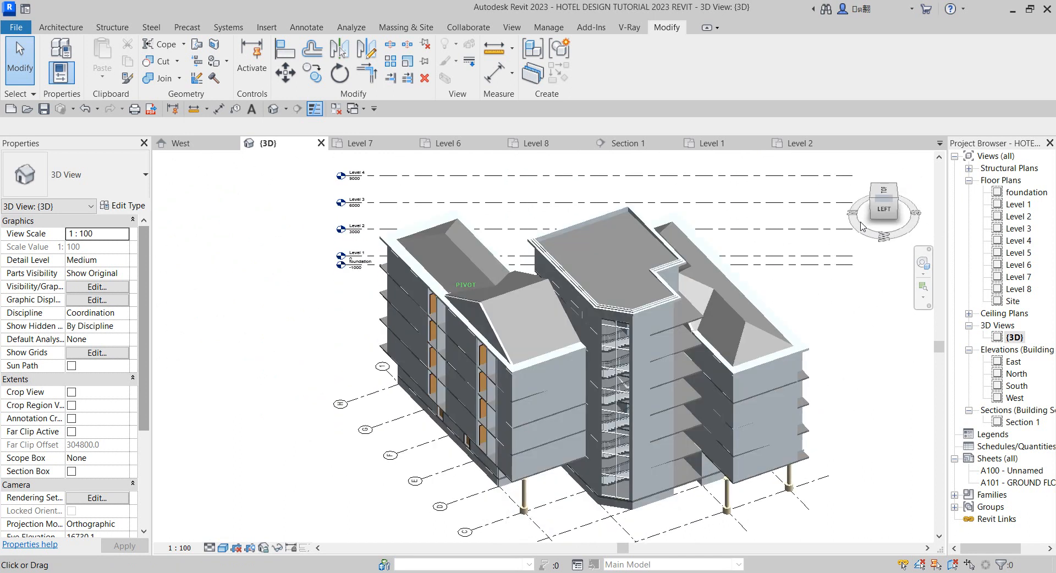
scroll(380, 392, "up", 5)
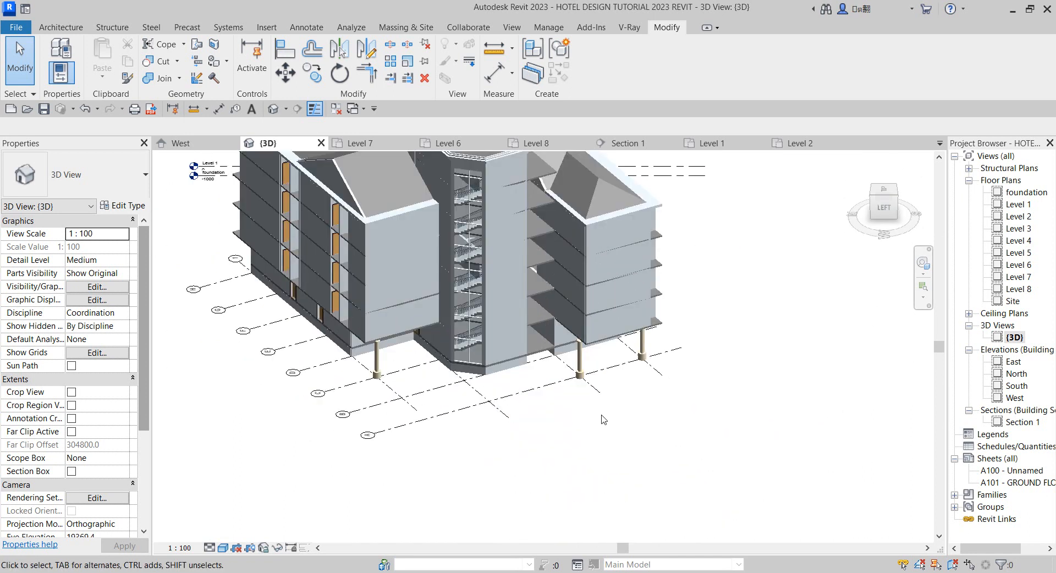
scroll(380, 392, "down", 6)
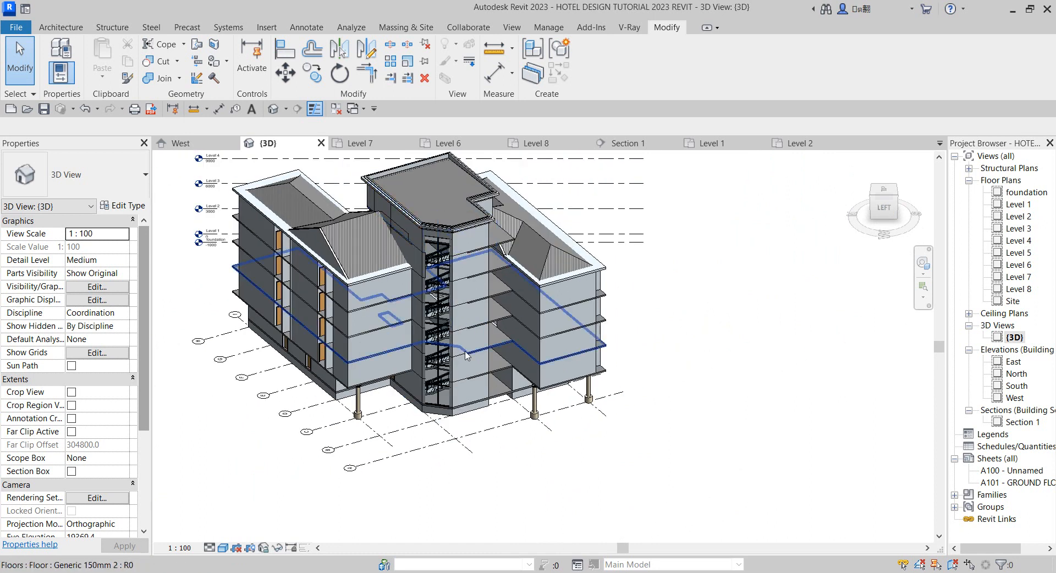
scroll(341, 338, "up", 3)
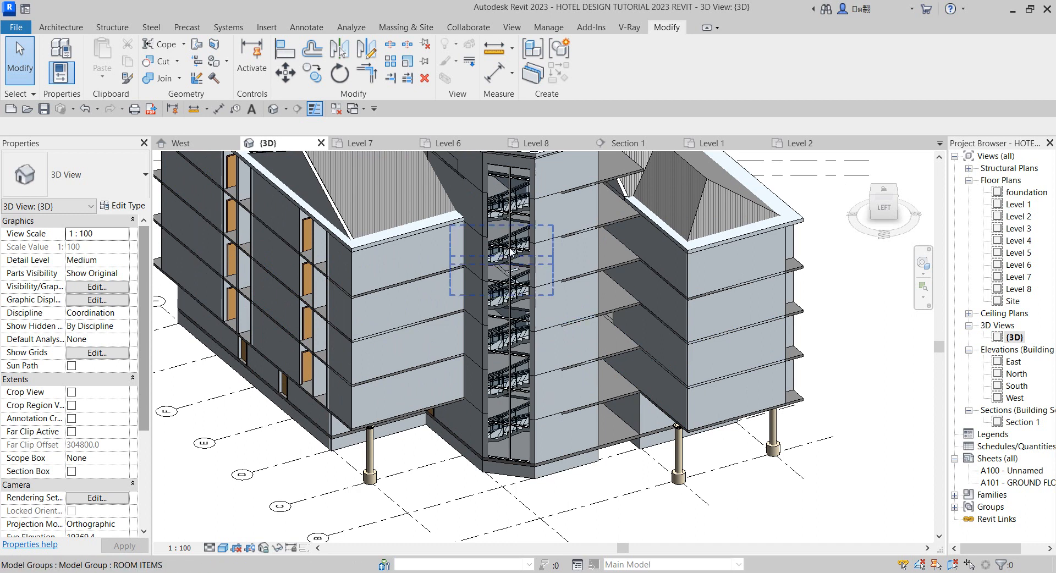
scroll(772, 467, "down", 3)
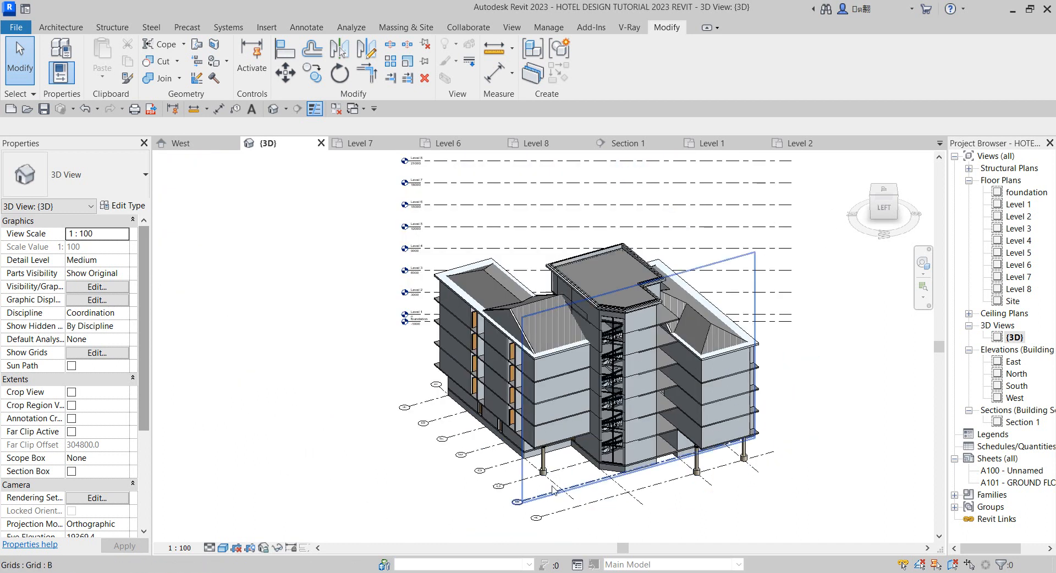
scroll(644, 496, "up", 2)
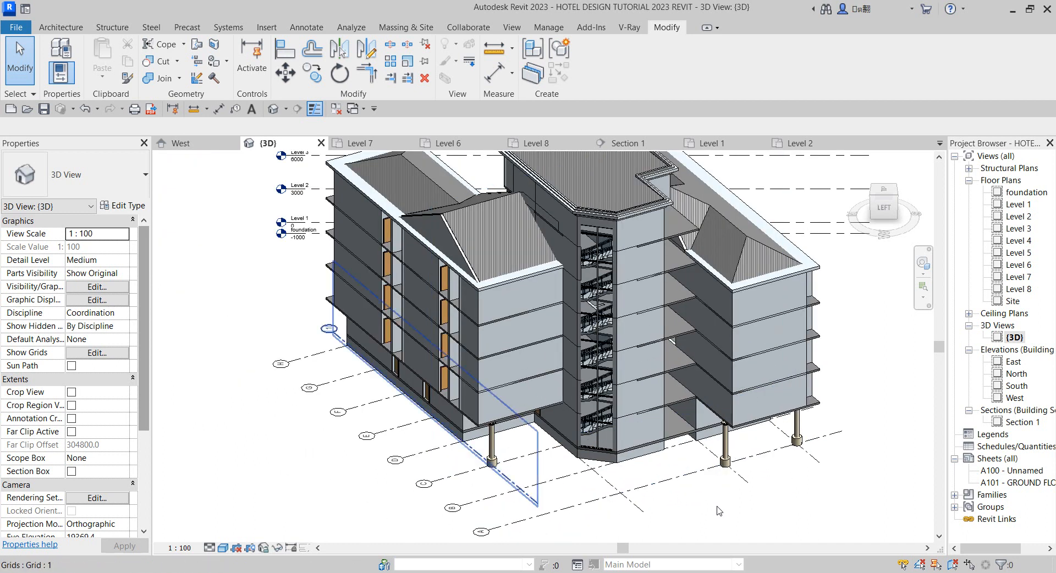
scroll(460, 440, "down", 1)
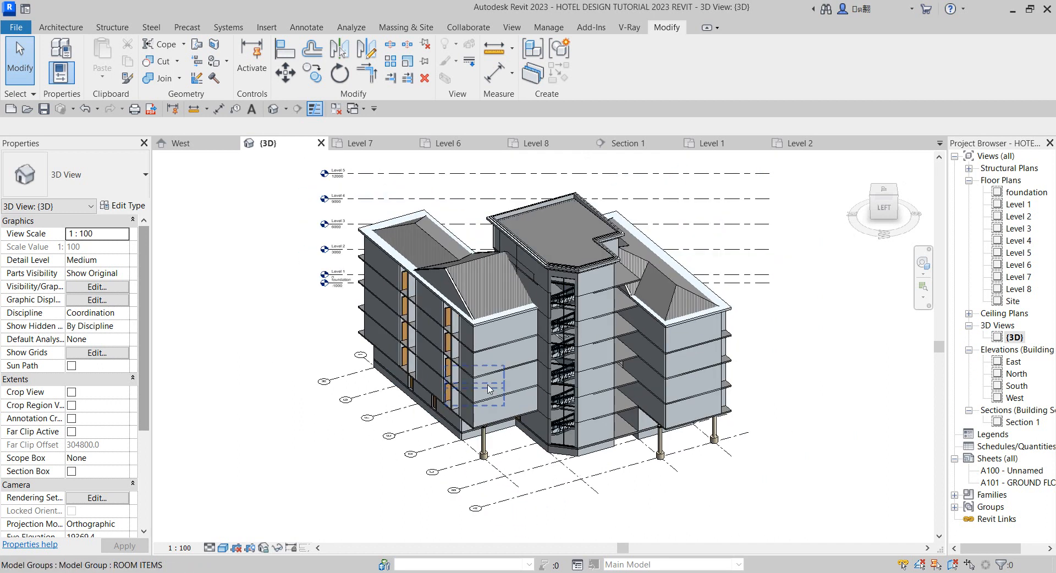
scroll(508, 491, "up", 2)
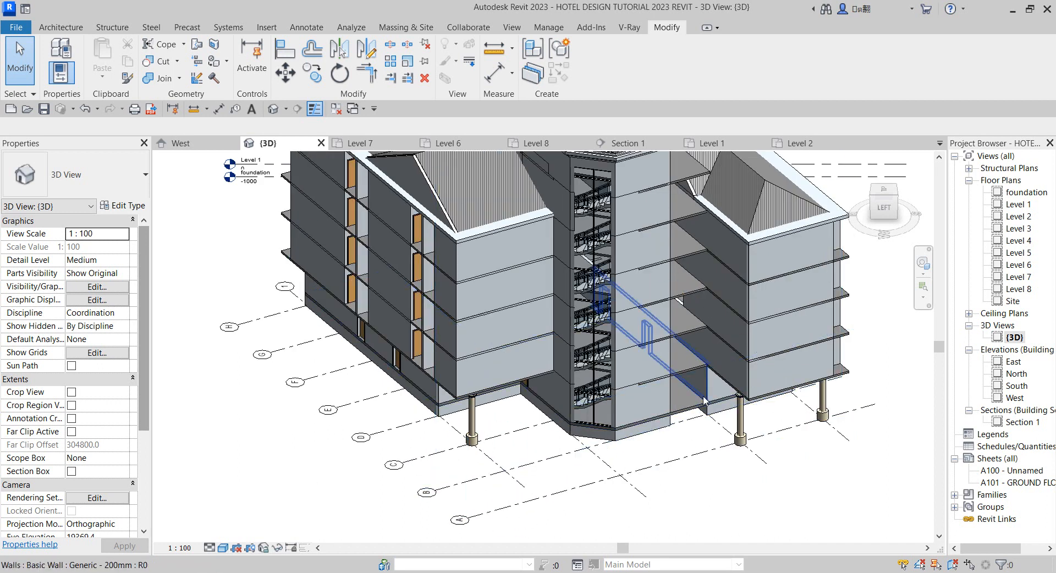
scroll(701, 420, "up", 2)
scroll(697, 413, "down", 2)
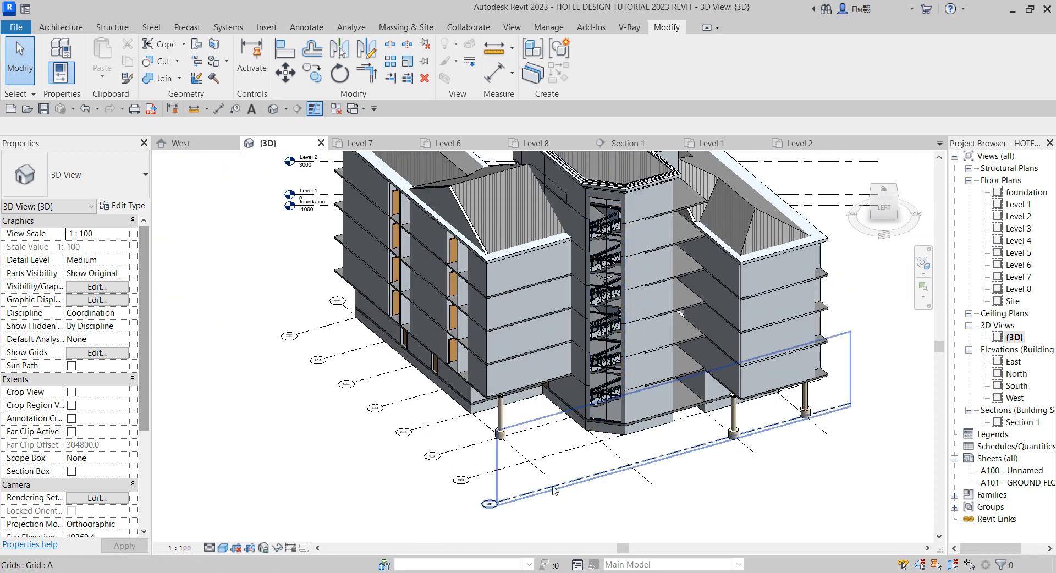